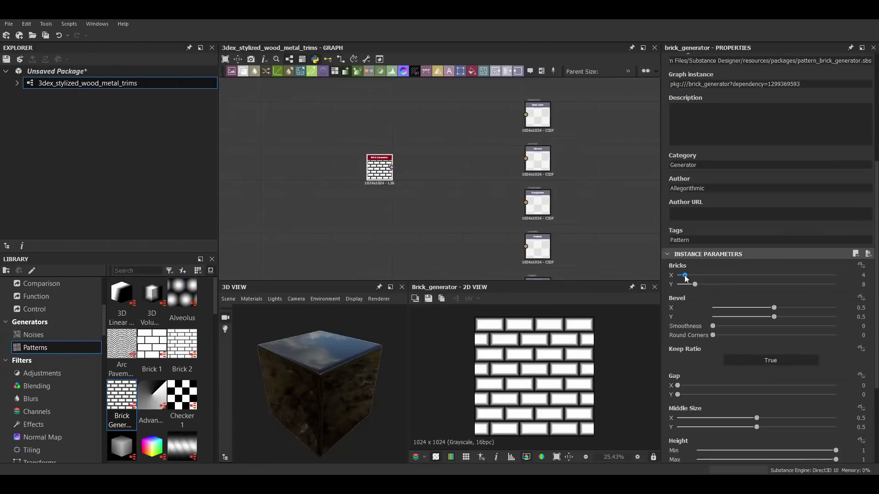
Set the Brick Generator to 1 brick per row, Bevel 0.17, Slope X 0.09 and Y 0.2
{"action": "left_click_drag", "start_coordinate": [685, 275], "coordinate": [677, 275]}
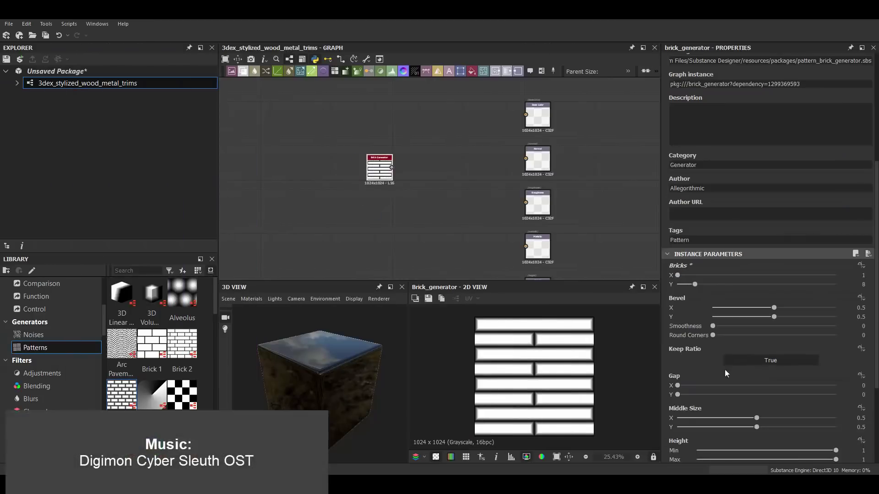
{"action": "scroll", "coordinate": [724, 369], "scroll_direction": "down", "scroll_amount": 1}
{"action": "left_click_drag", "start_coordinate": [773, 289], "coordinate": [731, 288]}
{"action": "scroll", "coordinate": [768, 381], "scroll_direction": "down", "scroll_amount": 2}
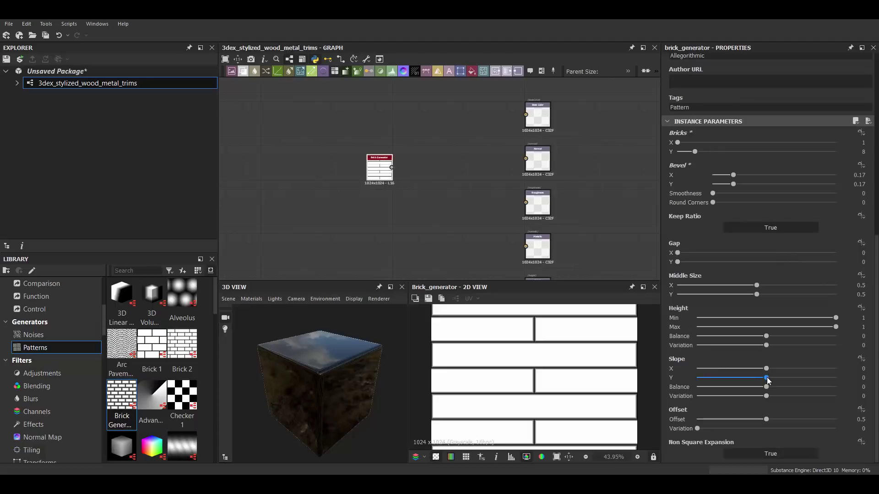
{"action": "mouse_move", "coordinate": [767, 378]}
{"action": "left_mouse_down"}
{"action": "mouse_move", "coordinate": [781, 377]}
{"action": "mouse_move", "coordinate": [772, 369]}
{"action": "left_mouse_up"}
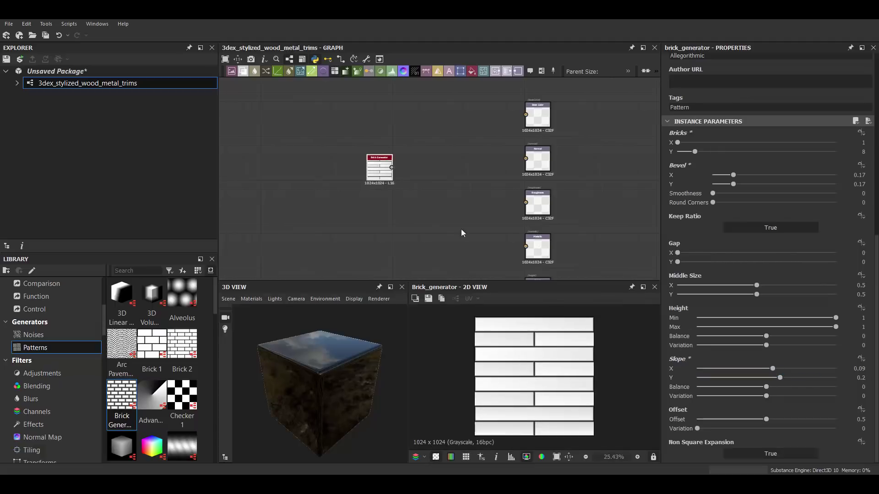
Feed the Brick Generator output into a new Histogram Range node
{"action": "left_click_drag", "start_coordinate": [355, 162], "coordinate": [355, 183]}
{"action": "type", "text": "hist"}
{"action": "key", "text": "Return"}
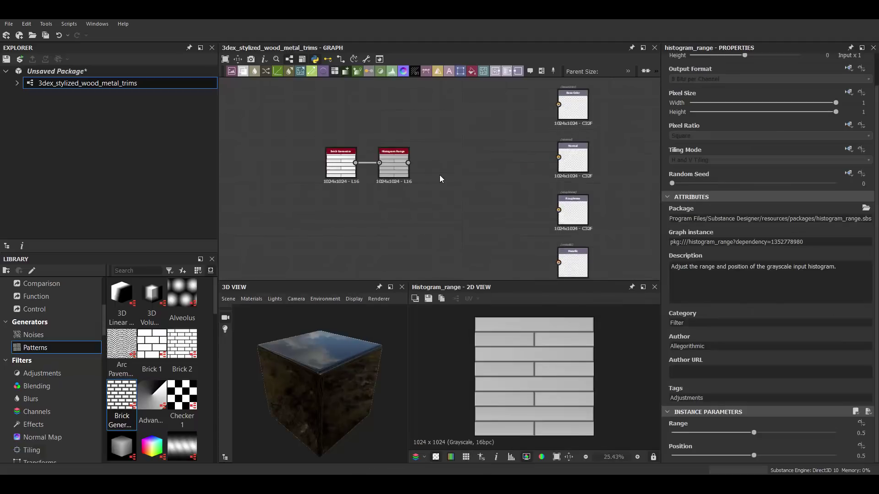
Add a Normal node, grey 123 roughness, and ambient occlusion with Height Depth 0.05
{"action": "key", "text": "space"}
{"action": "type", "text": "normal"}
{"action": "key", "text": "Return"}
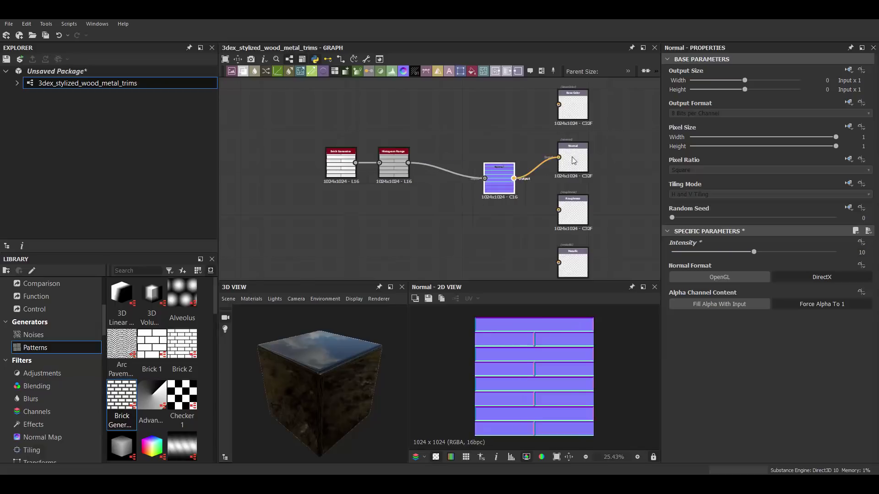
{"action": "scroll", "coordinate": [339, 346], "scroll_direction": "up", "scroll_amount": 5}
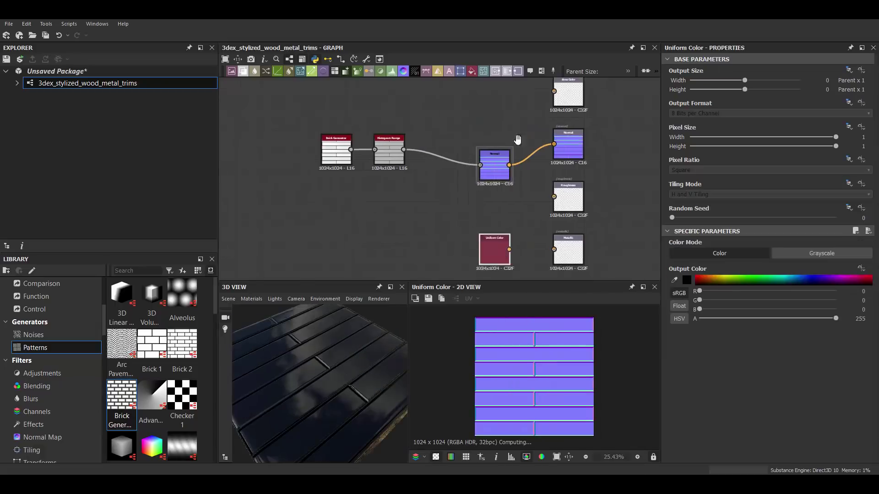
{"action": "left_click", "coordinate": [780, 279]}
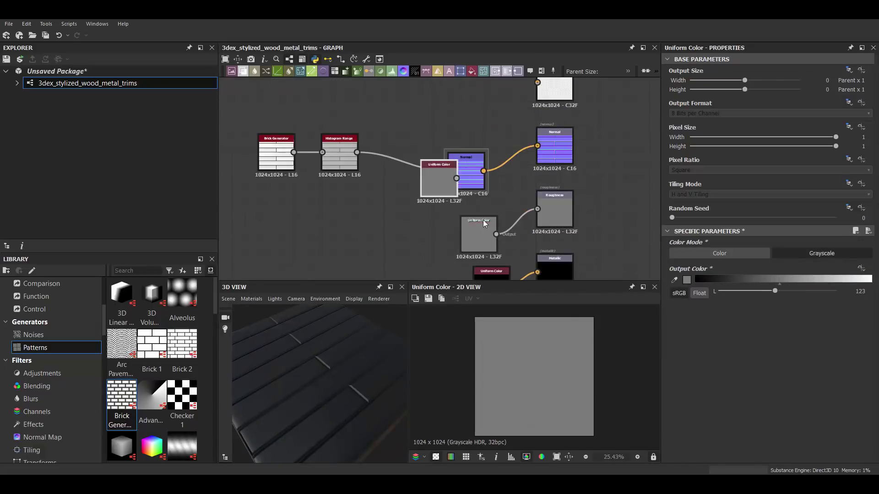
{"action": "scroll", "coordinate": [513, 230], "scroll_direction": "down", "scroll_amount": 2}
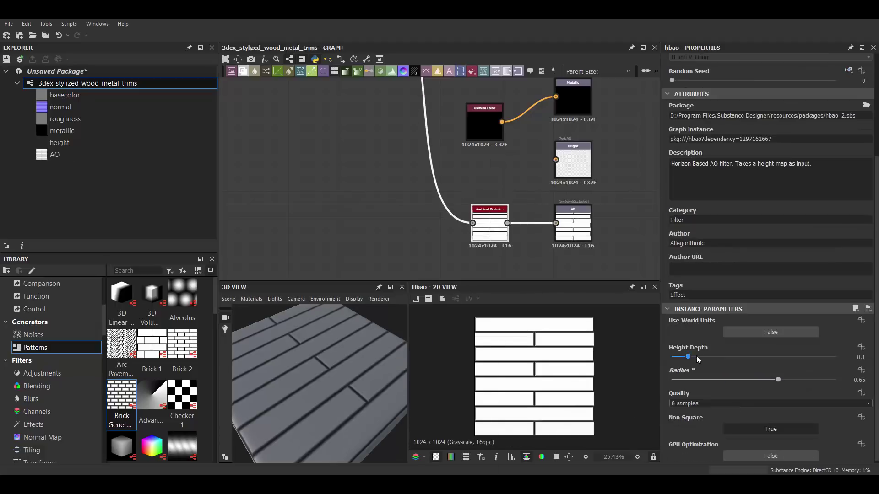
{"action": "left_click_drag", "start_coordinate": [696, 357], "coordinate": [687, 356]}
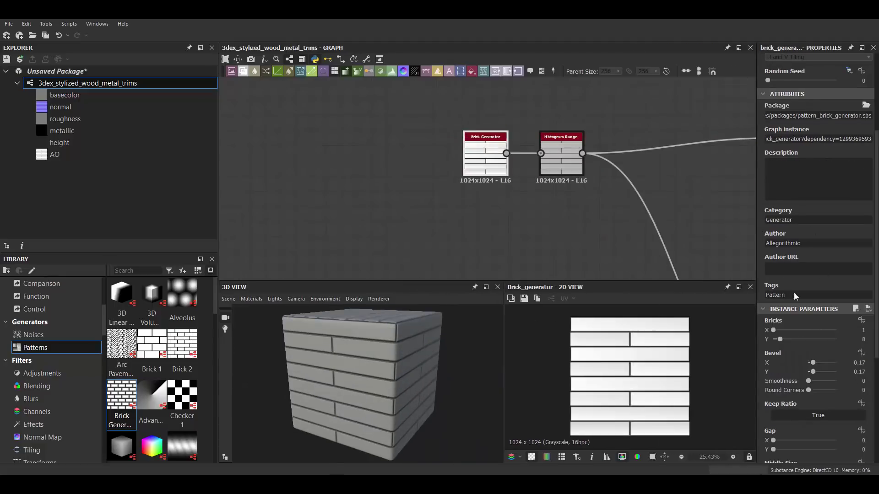
Insert a Transformation 2D after the Brick Generator, rotated 90° into vertical planks
{"action": "scroll", "coordinate": [795, 297], "scroll_direction": "down", "scroll_amount": 5}
{"action": "left_click_drag", "start_coordinate": [485, 137], "coordinate": [388, 137]}
{"action": "key", "text": "space"}
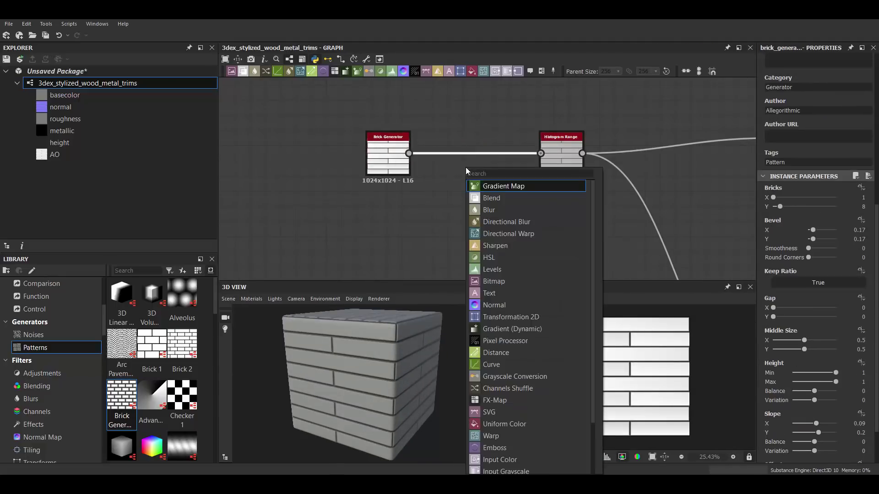
{"action": "left_click", "coordinate": [473, 175]}
{"action": "left_click_drag", "start_coordinate": [676, 306], "coordinate": [701, 425]}
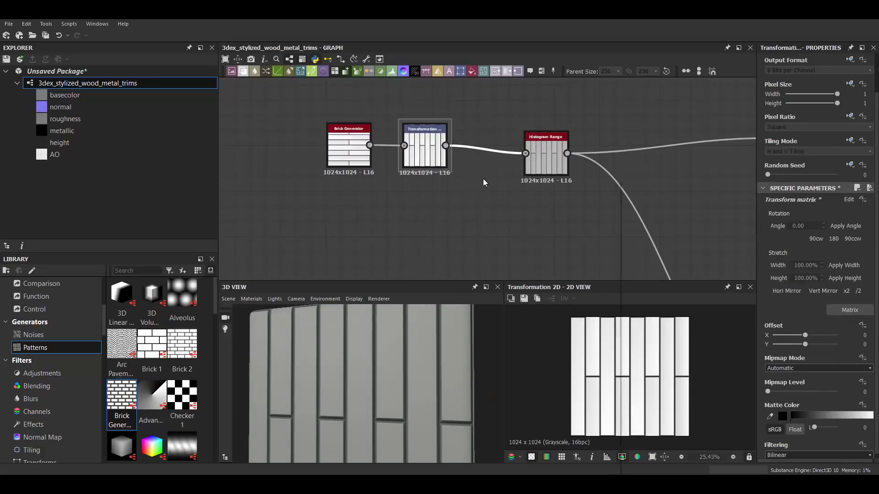
Add a Perlin-noise-driven Slope Blur Grayscale before Histogram Range with 32 samples and low intensity
{"action": "key", "text": "space"}
{"action": "type", "text": "slope"}
{"action": "left_click", "coordinate": [508, 217]}
{"action": "left_click_drag", "start_coordinate": [464, 155], "coordinate": [414, 206]}
{"action": "left_click", "coordinate": [441, 217]}
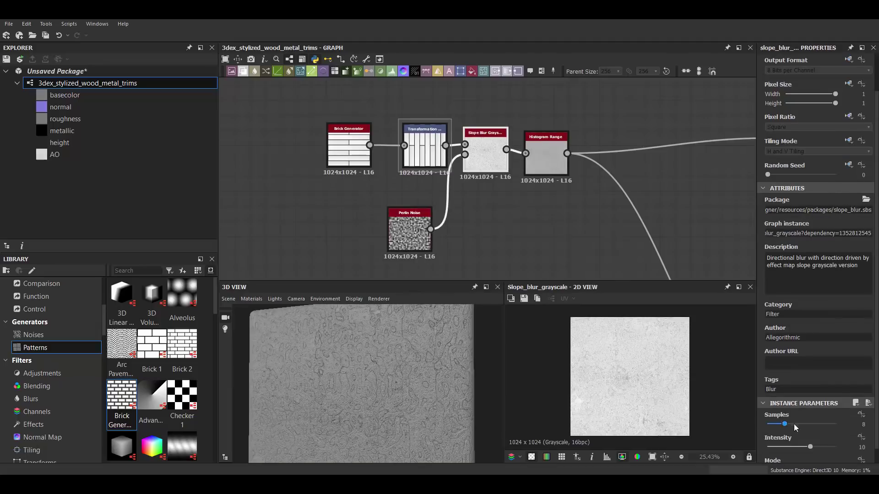
{"action": "left_click_drag", "start_coordinate": [795, 424], "coordinate": [836, 423]}
{"action": "left_click_drag", "start_coordinate": [780, 431], "coordinate": [739, 431]}
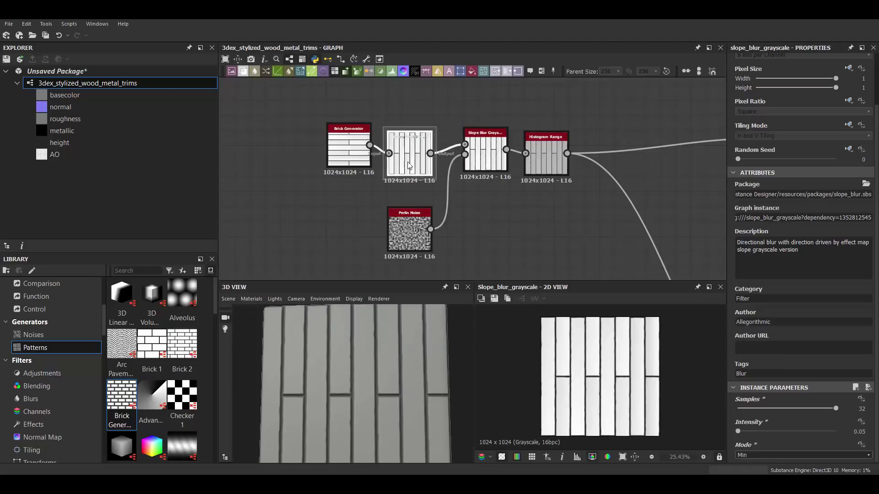
Insert a second Slope Blur Grayscale and wire a duplicated Perlin Noise into its slope
{"action": "key", "text": "ctrl+z"}
{"action": "key", "text": "space"}
{"action": "type", "text": "slope"}
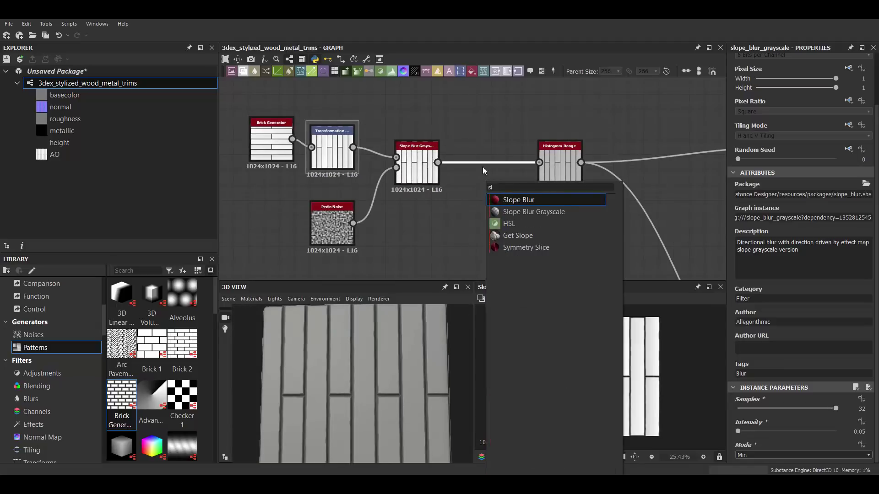
{"action": "left_click", "coordinate": [529, 212]}
{"action": "key", "text": "ctrl+d"}
{"action": "left_click_drag", "start_coordinate": [429, 238], "coordinate": [463, 168]}
{"action": "left_click", "coordinate": [484, 165]}
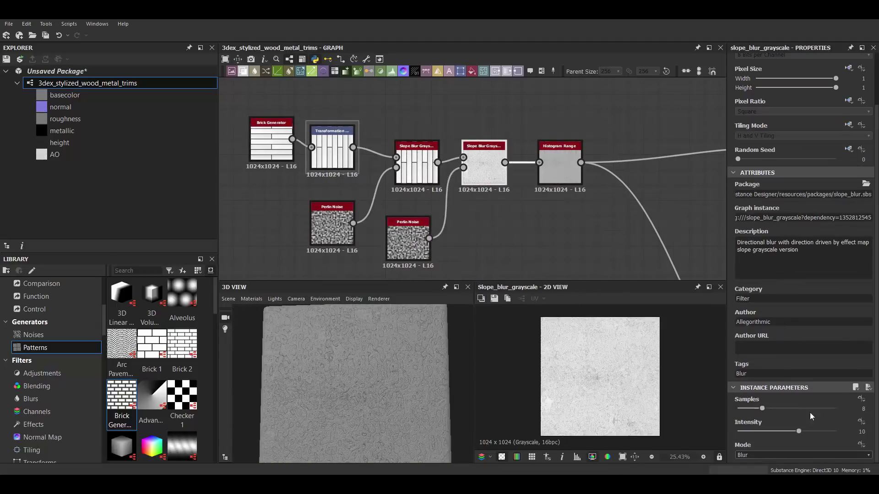
Lower the copied noise's scale and add Levels crushing it to sparse bright spots
{"action": "left_click", "coordinate": [406, 239]}
{"action": "left_click_drag", "start_coordinate": [784, 408], "coordinate": [797, 408]}
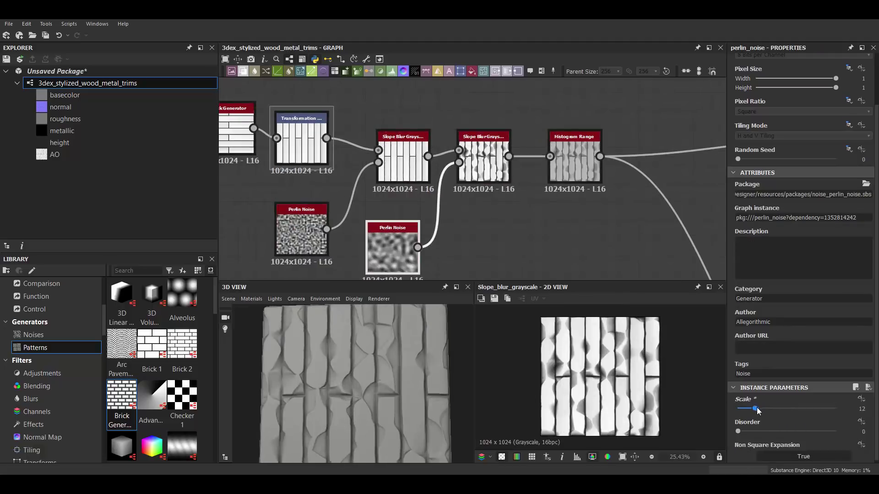
{"action": "scroll", "coordinate": [455, 209], "scroll_direction": "up", "scroll_amount": 2}
{"action": "key", "text": "space"}
{"action": "type", "text": "levels"}
{"action": "left_click", "coordinate": [460, 197]}
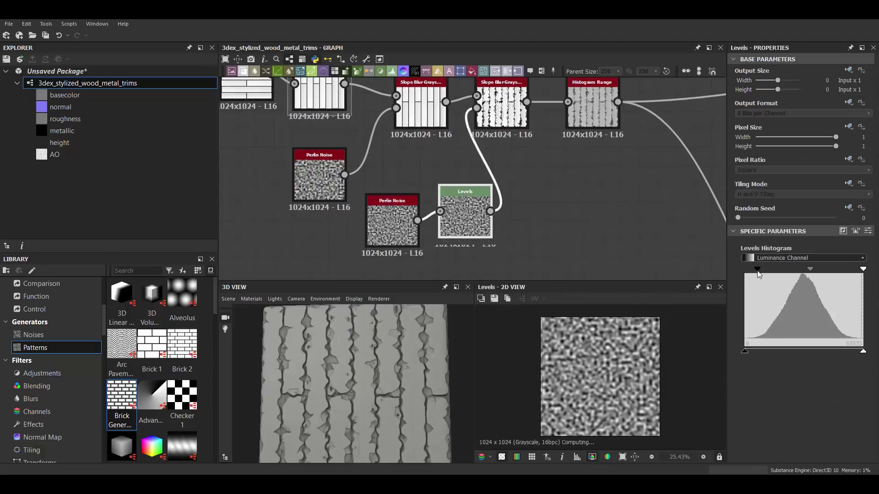
{"action": "left_click_drag", "start_coordinate": [758, 275], "coordinate": [862, 270]}
{"action": "left_click_drag", "start_coordinate": [783, 269], "coordinate": [812, 270]}
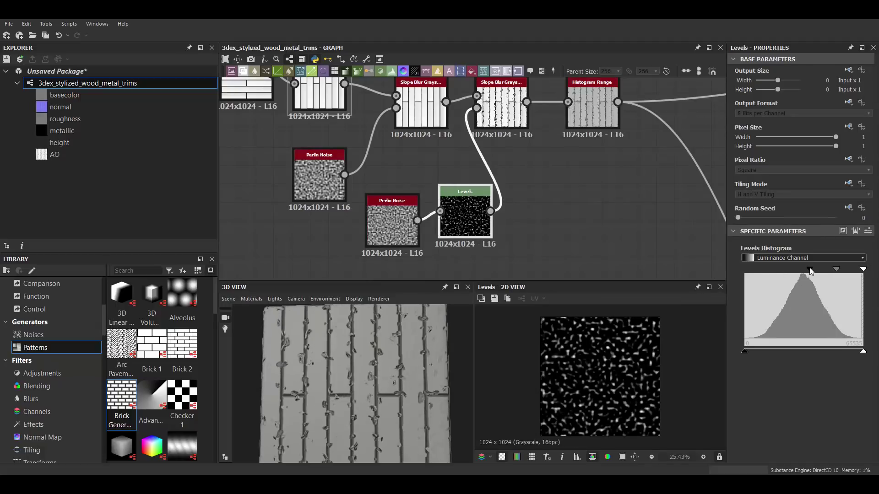
Soften the second slope blur's intensity slightly and reselect the Levels node
{"action": "left_click", "coordinate": [517, 116]}
{"action": "scroll", "coordinate": [801, 320], "scroll_direction": "down", "scroll_amount": 2}
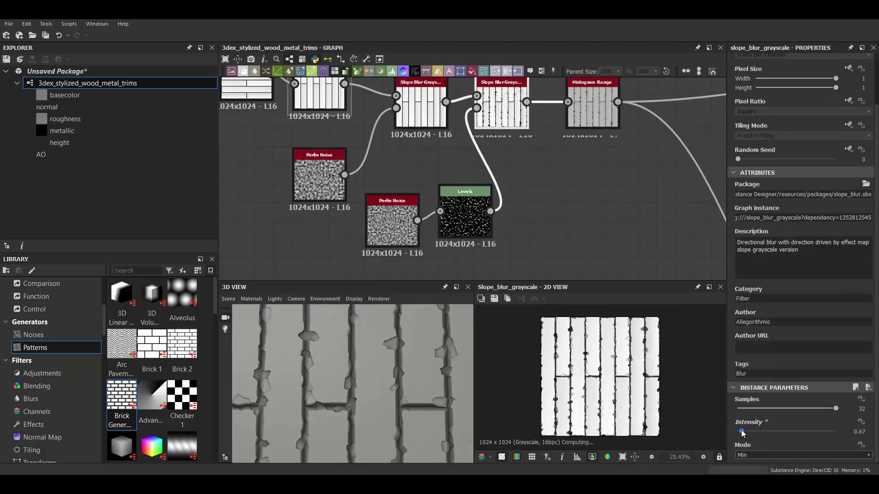
{"action": "left_click_drag", "start_coordinate": [742, 432], "coordinate": [740, 432]}
{"action": "left_click", "coordinate": [467, 229]}
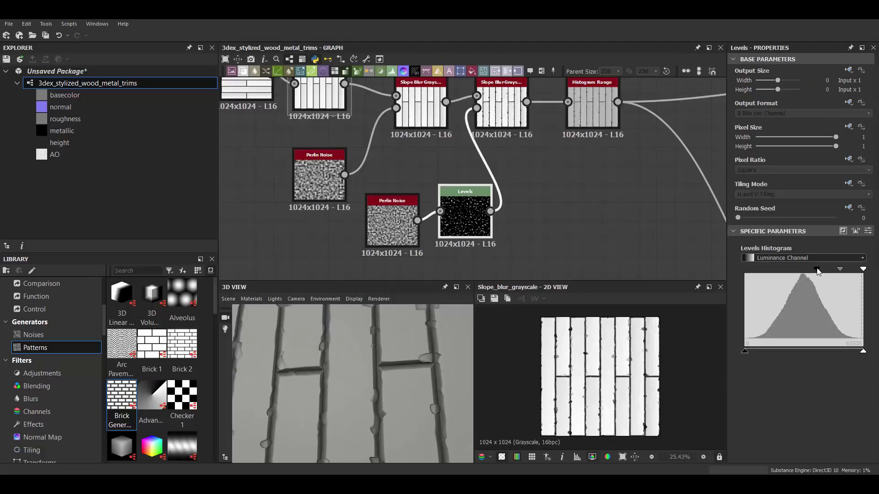
{"action": "scroll", "coordinate": [485, 183], "scroll_direction": "down", "scroll_amount": 3}
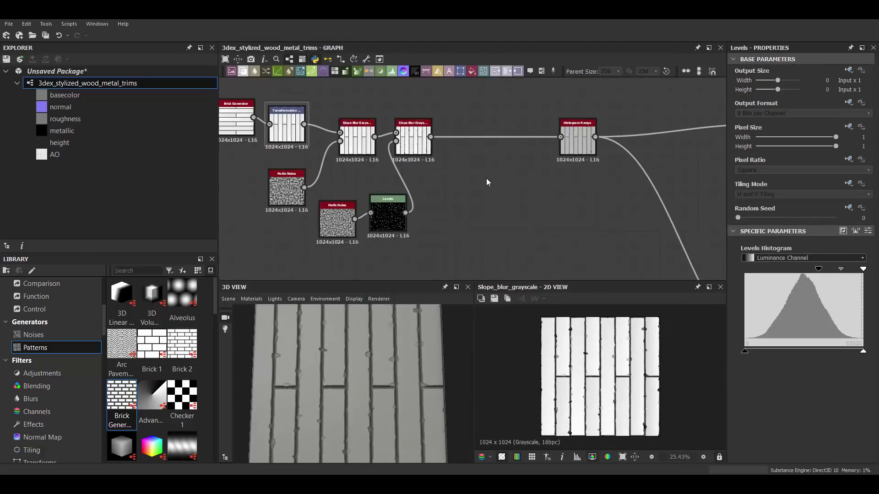
Bring Grunge Map 005 from the Noises library into the graph
{"action": "left_click", "coordinate": [33, 334]}
{"action": "mouse_move", "coordinate": [215, 293]}
{"action": "left_mouse_down"}
{"action": "mouse_move", "coordinate": [213, 449]}
{"action": "mouse_move", "coordinate": [213, 405]}
{"action": "left_mouse_up"}
{"action": "mouse_move", "coordinate": [182, 364]}
{"action": "left_mouse_down"}
{"action": "mouse_move", "coordinate": [504, 229]}
{"action": "mouse_move", "coordinate": [453, 136]}
{"action": "mouse_move", "coordinate": [428, 158]}
{"action": "left_mouse_up"}
{"action": "scroll", "coordinate": [434, 195], "scroll_direction": "up", "scroll_amount": 1}
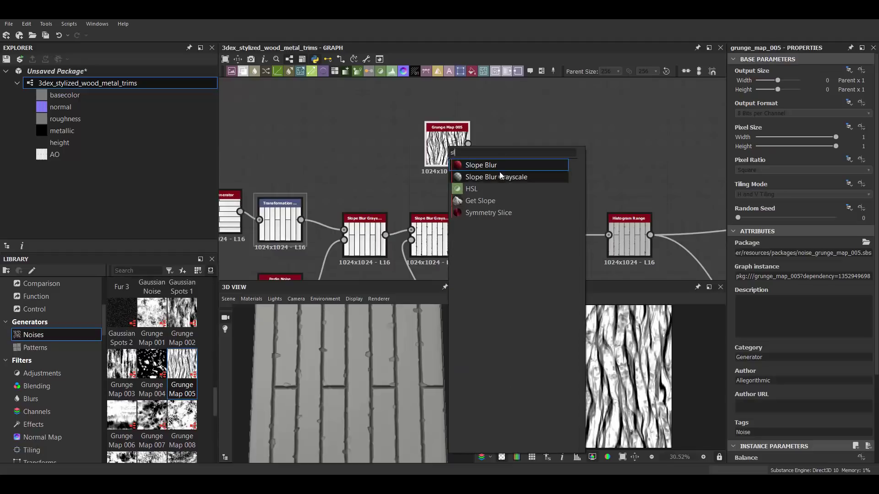
Add a Slope Blur Grayscale after Grunge Map 005 using the Levels spots as slope
{"action": "left_click", "coordinate": [458, 175]}
{"action": "scroll", "coordinate": [417, 273], "scroll_direction": "down", "scroll_amount": 1}
{"action": "scroll", "coordinate": [801, 321], "scroll_direction": "down", "scroll_amount": 2}
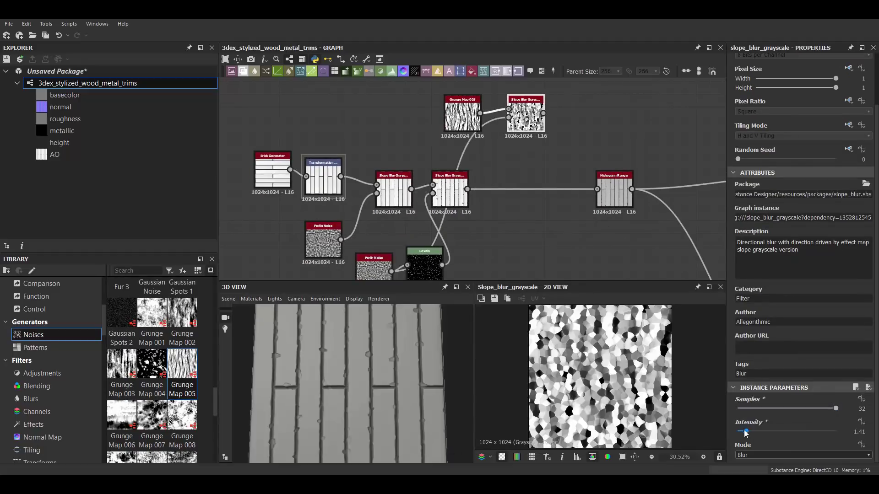
{"action": "middle_click_drag", "start_coordinate": [473, 218], "coordinate": [479, 222]}
{"action": "left_click_drag", "start_coordinate": [448, 268], "coordinate": [515, 121]}
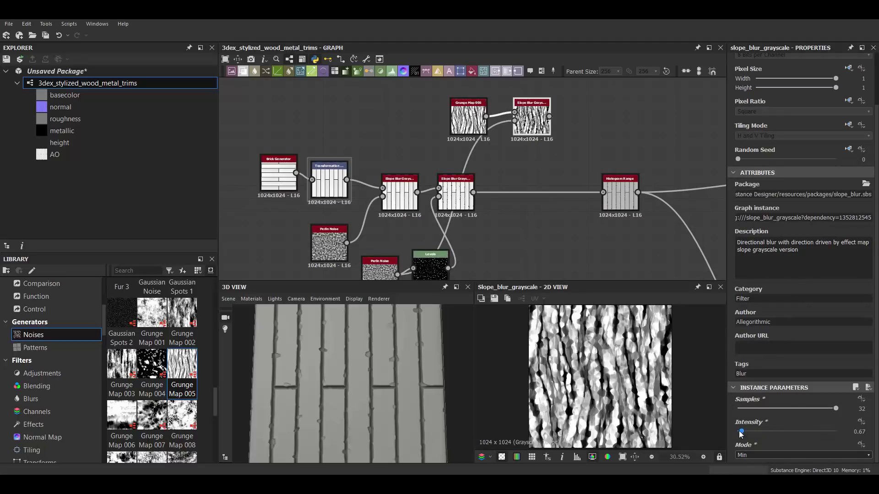
Insert a Blend before Histogram Range with the grain as Foreground and adjust its mode
{"action": "middle_click_drag", "start_coordinate": [526, 228], "coordinate": [530, 213]}
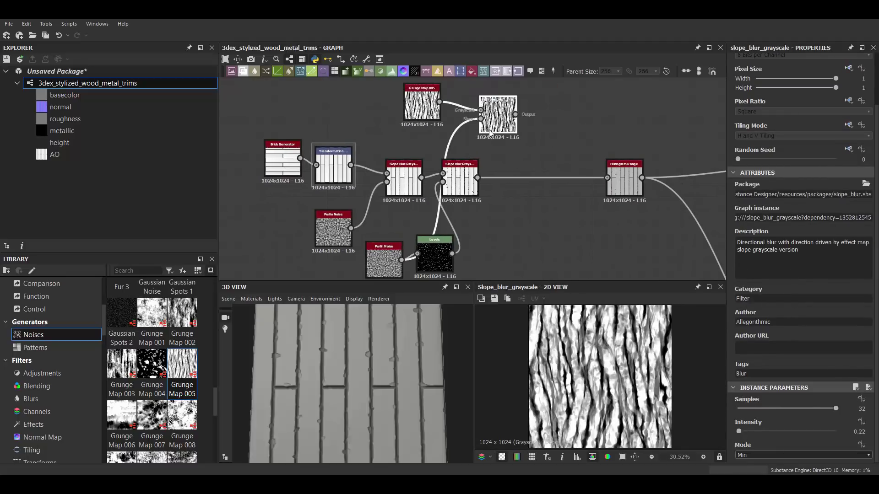
{"action": "key", "text": "space"}
{"action": "type", "text": "blend"}
{"action": "key", "text": "Return"}
{"action": "mouse_move", "coordinate": [498, 120]}
{"action": "left_mouse_down"}
{"action": "mouse_move", "coordinate": [486, 127]}
{"action": "mouse_move", "coordinate": [525, 169]}
{"action": "left_mouse_up"}
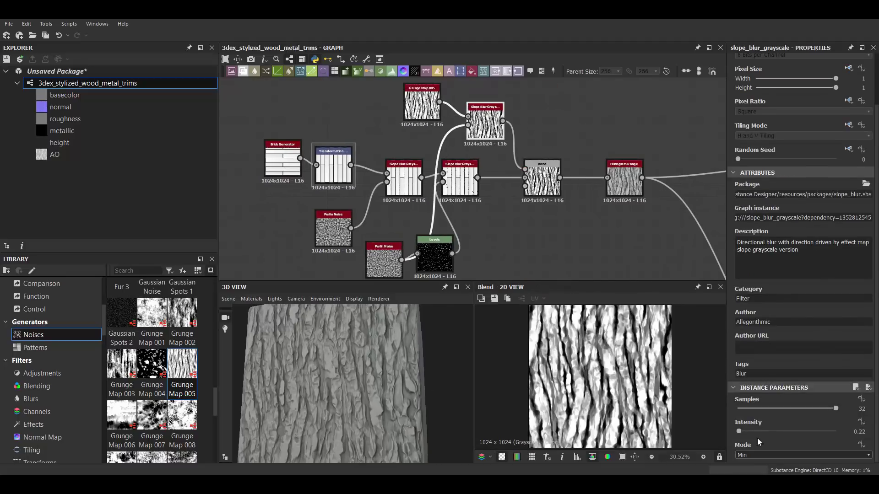
{"action": "left_click", "coordinate": [558, 169]}
{"action": "left_click", "coordinate": [778, 275]}
{"action": "left_click", "coordinate": [761, 290]}
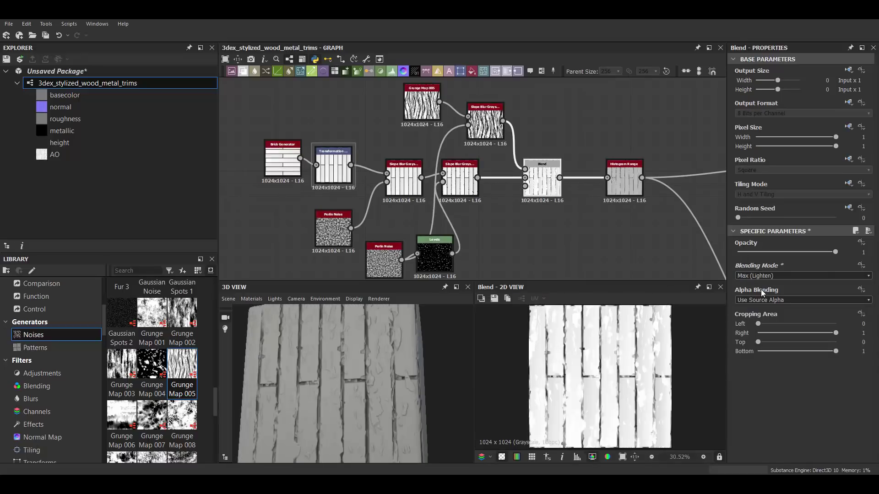
Set the Blend to Min (Darken) with opacity about 0.16
{"action": "key", "text": "Down"}
{"action": "key", "text": "Down"}
{"action": "key", "text": "Down"}
{"action": "mouse_move", "coordinate": [384, 371]}
{"action": "left_mouse_down"}
{"action": "mouse_move", "coordinate": [381, 407]}
{"action": "mouse_move", "coordinate": [340, 361]}
{"action": "mouse_move", "coordinate": [400, 382]}
{"action": "left_mouse_up"}
{"action": "left_click", "coordinate": [774, 275]}
{"action": "left_click", "coordinate": [761, 336]}
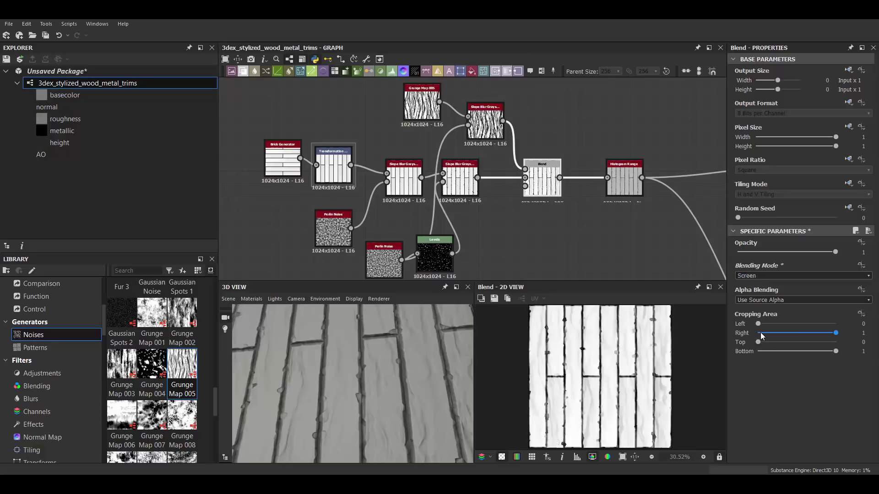
{"action": "left_click_drag", "start_coordinate": [763, 252], "coordinate": [753, 252]}
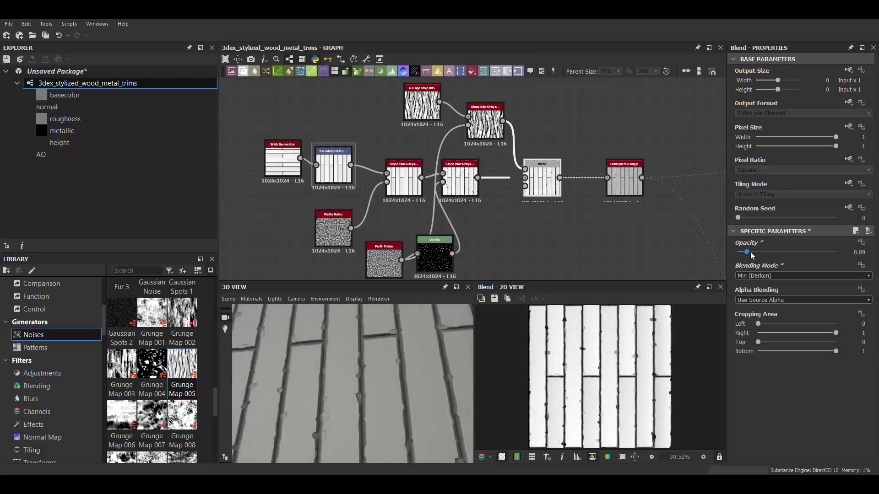
{"action": "left_click_drag", "start_coordinate": [393, 388], "coordinate": [387, 374]}
Add a Blur HQ Grayscale after Levels with intensity lowered to 1.49
{"action": "scroll", "coordinate": [492, 254], "scroll_direction": "up", "scroll_amount": 3}
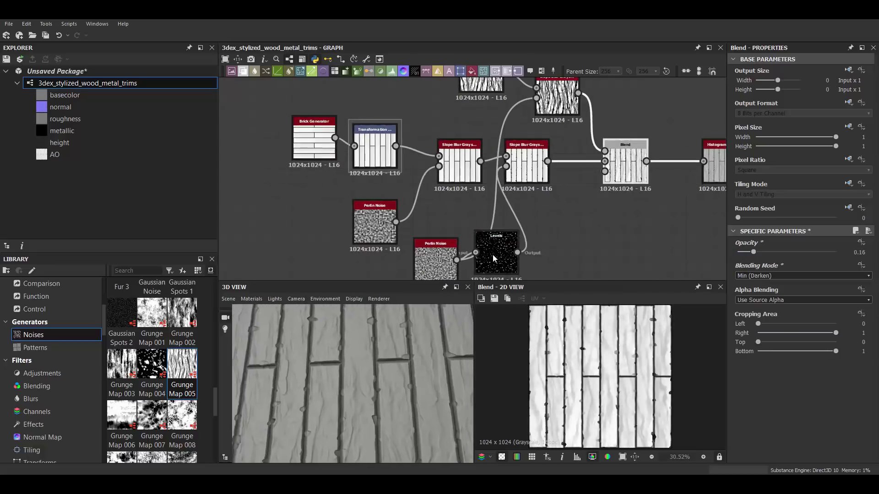
{"action": "left_click_drag", "start_coordinate": [506, 229], "coordinate": [532, 188]}
{"action": "left_click", "coordinate": [554, 214]}
{"action": "left_click_drag", "start_coordinate": [759, 433], "coordinate": [751, 435]}
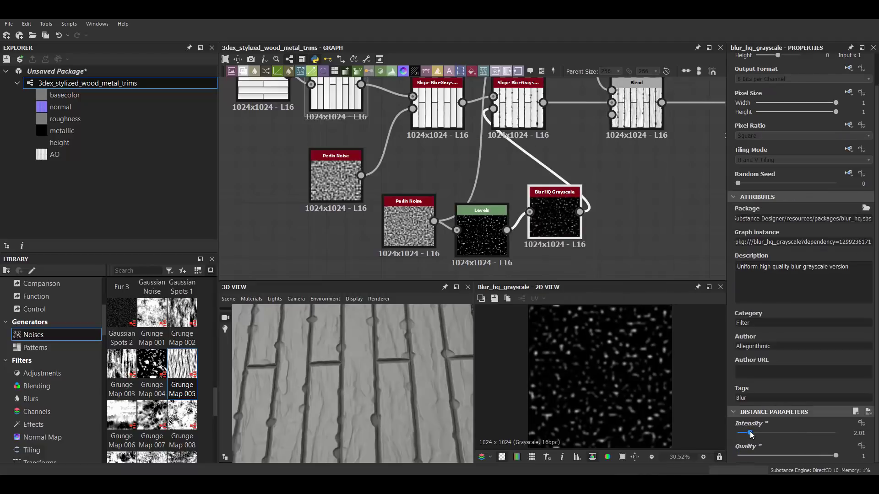
Shift the brick and noise nodes left and select the Histogram Range node
{"action": "scroll", "coordinate": [418, 201], "scroll_direction": "down", "scroll_amount": 2}
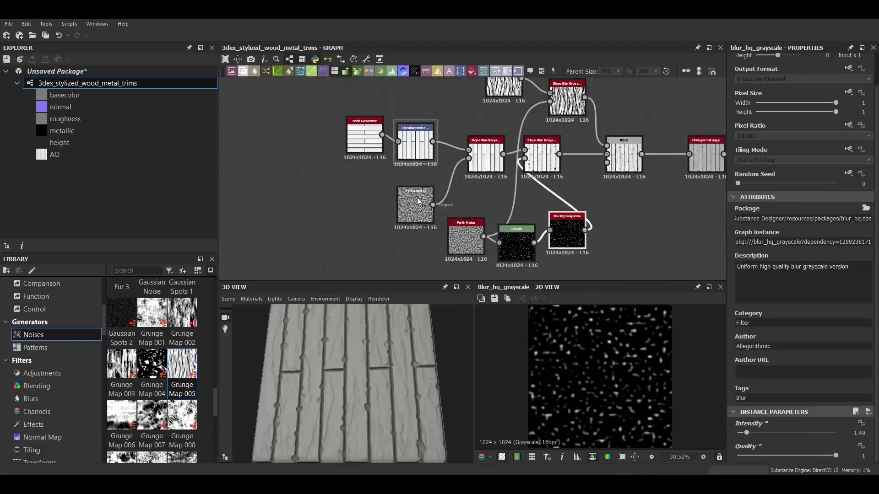
{"action": "left_click_drag", "start_coordinate": [328, 141], "coordinate": [195, 140]}
{"action": "scroll", "coordinate": [484, 234], "scroll_direction": "down", "scroll_amount": 2}
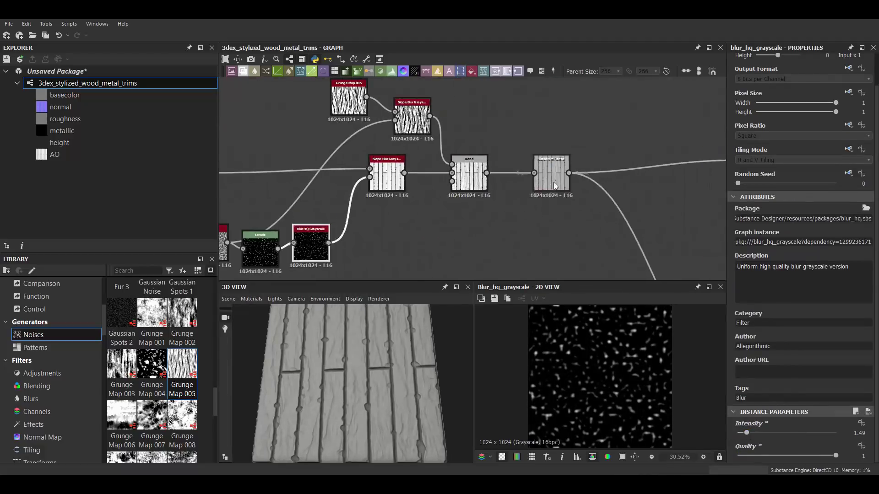
{"action": "left_click", "coordinate": [553, 182]}
{"action": "scroll", "coordinate": [370, 381], "scroll_direction": "up", "scroll_amount": 2}
{"action": "scroll", "coordinate": [387, 146], "scroll_direction": "down", "scroll_amount": 2}
Move Histogram Range right and add a Weave Generator from the Patterns library
{"action": "middle_click_drag", "start_coordinate": [387, 150], "coordinate": [348, 150]}
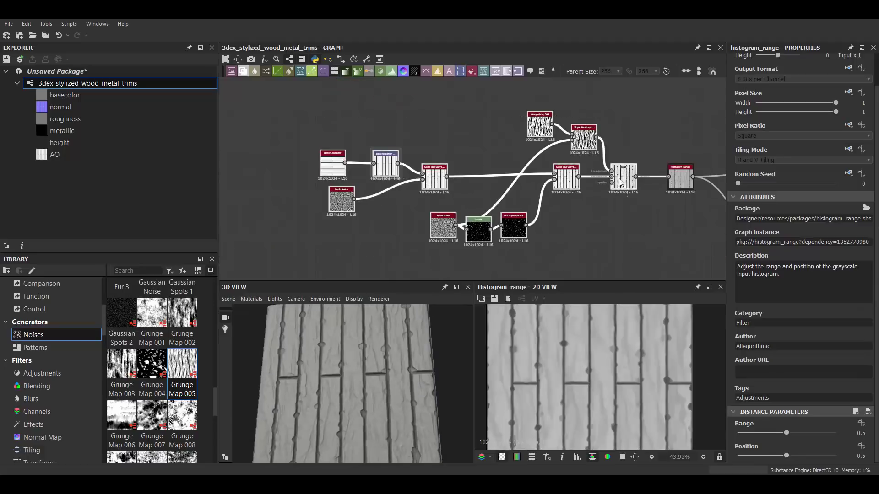
{"action": "left_click_drag", "start_coordinate": [526, 186], "coordinate": [646, 186]}
{"action": "left_click", "coordinate": [35, 347]}
{"action": "scroll", "coordinate": [178, 389], "scroll_direction": "down", "scroll_amount": 5}
{"action": "left_click_drag", "start_coordinate": [152, 427], "coordinate": [515, 226]}
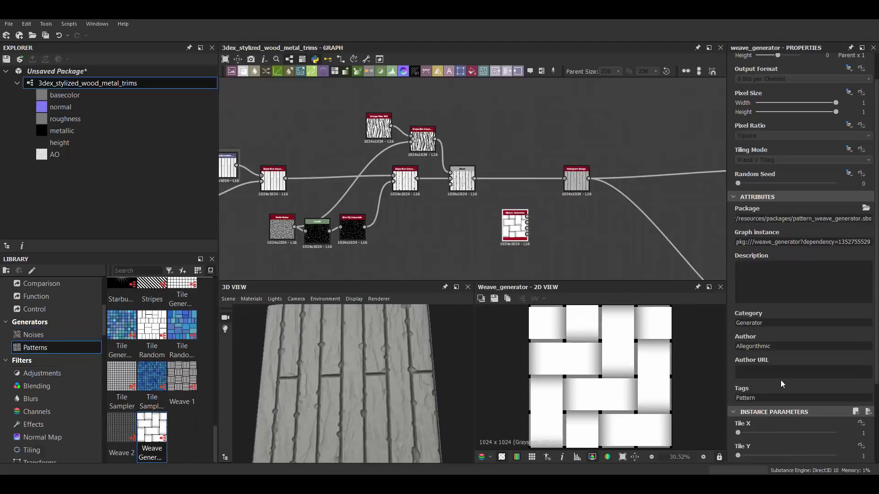
Set the Weave Generator to weave 2, Gap X 0.78, Gap Y 0.81, Tile X 1
{"action": "left_click", "coordinate": [756, 417]}
{"action": "scroll", "coordinate": [760, 424], "scroll_direction": "down", "scroll_amount": 1}
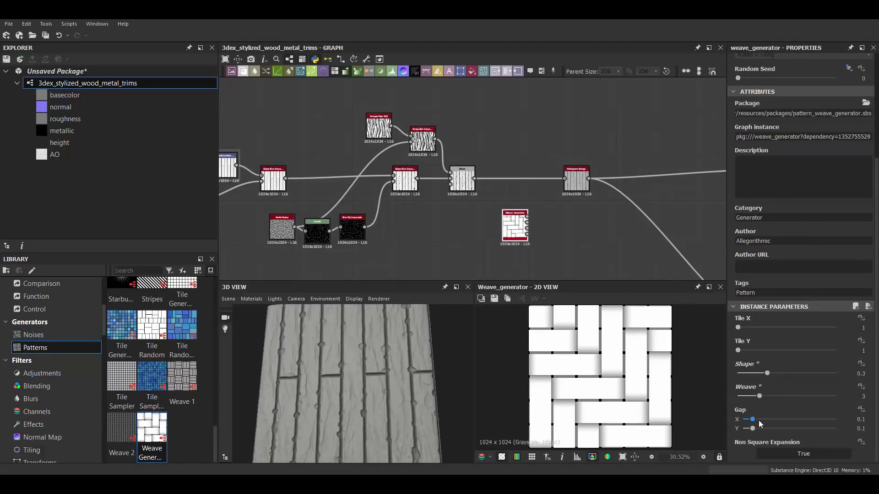
{"action": "left_click", "coordinate": [797, 419]}
{"action": "left_click", "coordinate": [799, 429]}
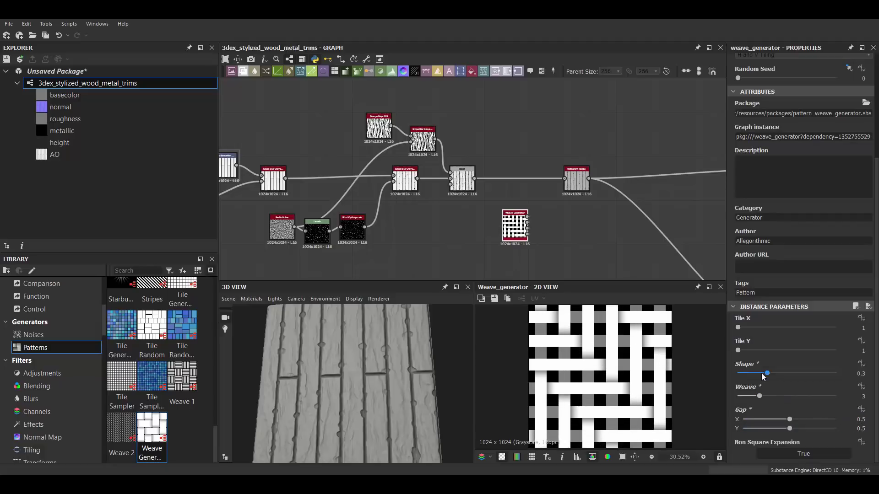
{"action": "left_click", "coordinate": [754, 396]}
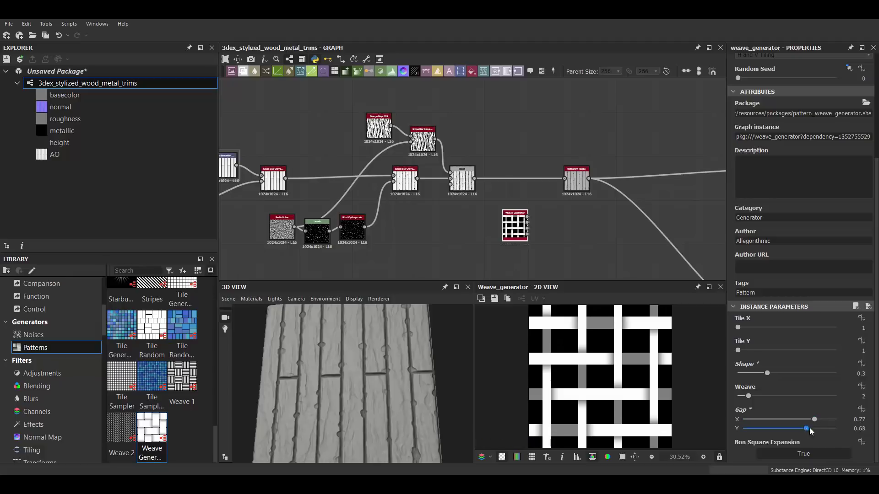
{"action": "left_click", "coordinate": [740, 328]}
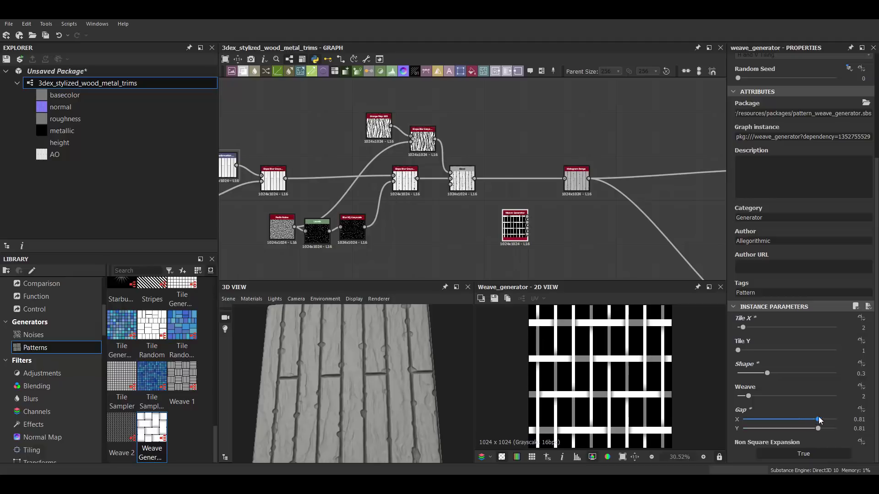
{"action": "left_click_drag", "start_coordinate": [743, 328], "coordinate": [737, 328]}
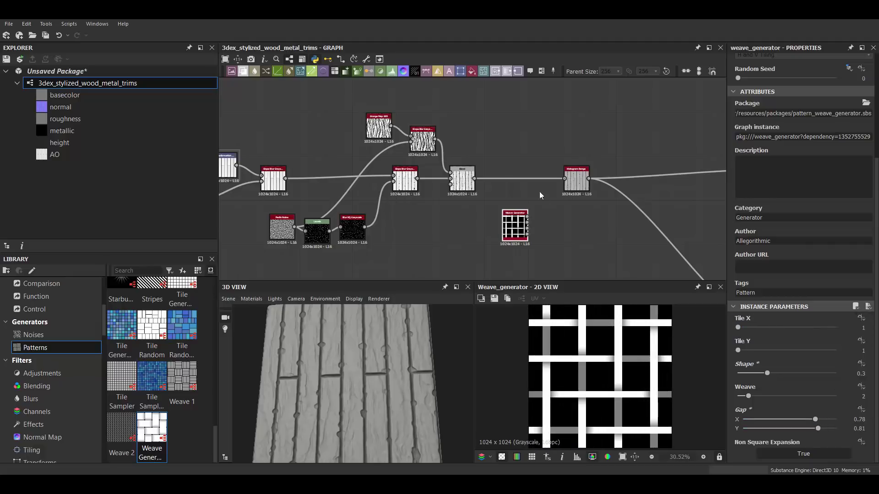
Add a Bevel after the Weave Generator with a small distance of 0.04
{"action": "scroll", "coordinate": [438, 232], "scroll_direction": "up", "scroll_amount": 3}
{"action": "key", "text": "space"}
{"action": "type", "text": "bevel"}
{"action": "key", "text": "Return"}
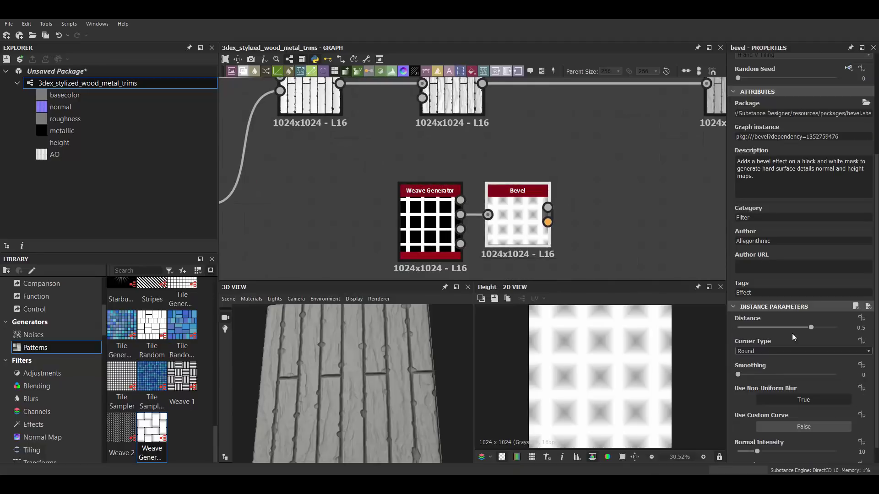
{"action": "left_click_drag", "start_coordinate": [792, 328], "coordinate": [788, 328]}
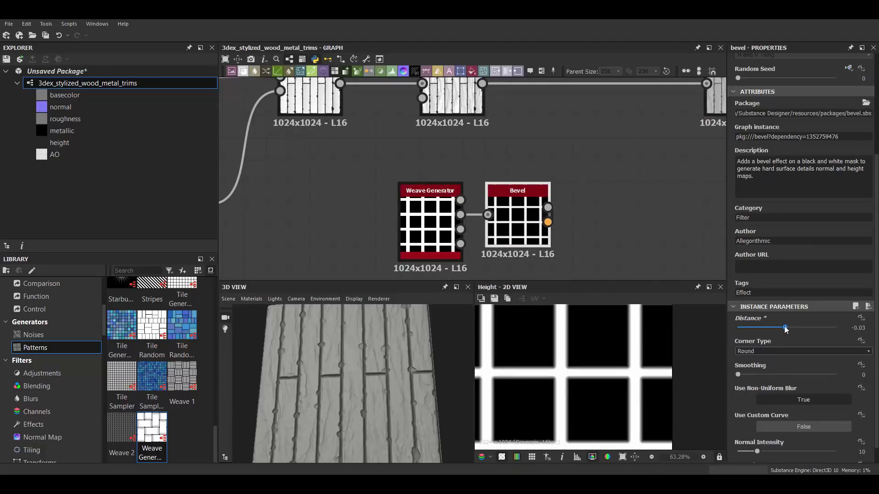
{"action": "scroll", "coordinate": [523, 194], "scroll_direction": "down", "scroll_amount": 2}
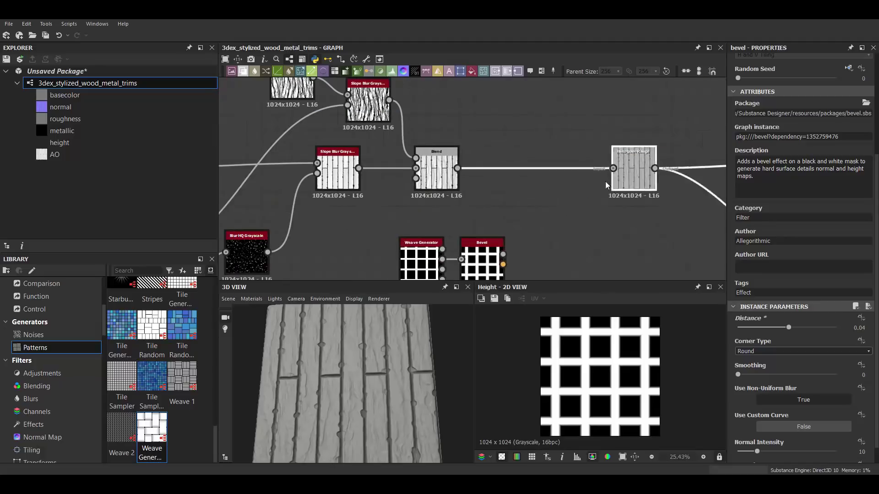
Add a Blend after Histogram Range and plug the beveled grid into it
{"action": "left_click", "coordinate": [572, 176]}
{"action": "key", "text": "space"}
{"action": "key", "text": "Return"}
{"action": "left_click_drag", "start_coordinate": [621, 149], "coordinate": [484, 245]}
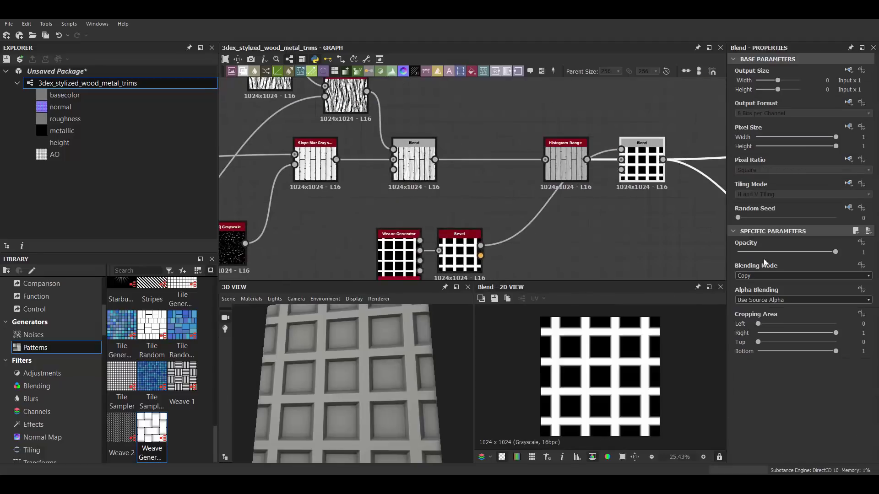
{"action": "scroll", "coordinate": [760, 275], "scroll_direction": "down", "scroll_amount": 2}
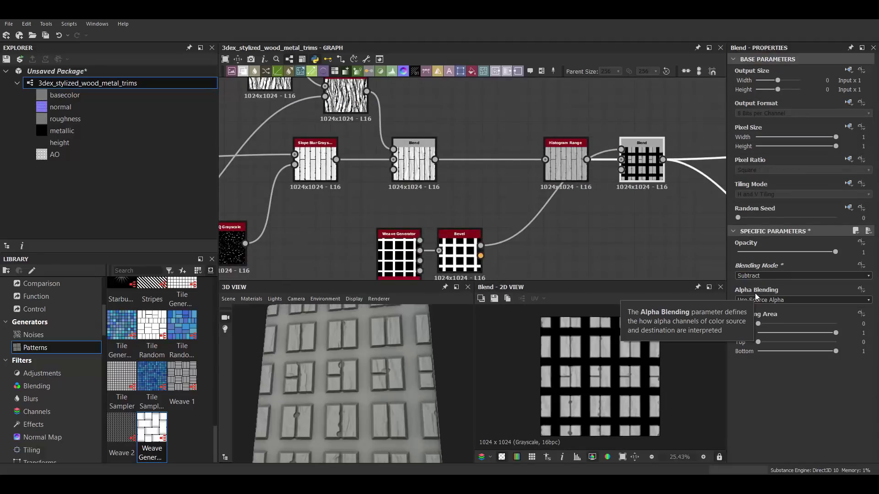
{"action": "key", "text": "Down"}
{"action": "key", "text": "Down"}
{"action": "key", "text": "Down"}
{"action": "scroll", "coordinate": [631, 348], "scroll_direction": "up", "scroll_amount": 5}
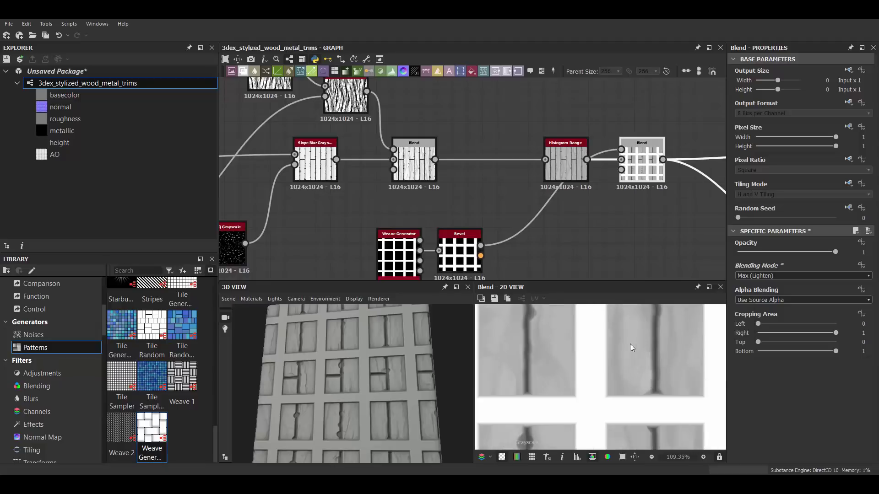
Try Overlay, Screen and Subtract blending modes on the first Blend
{"action": "left_click", "coordinate": [765, 275]}
{"action": "left_click", "coordinate": [763, 323]}
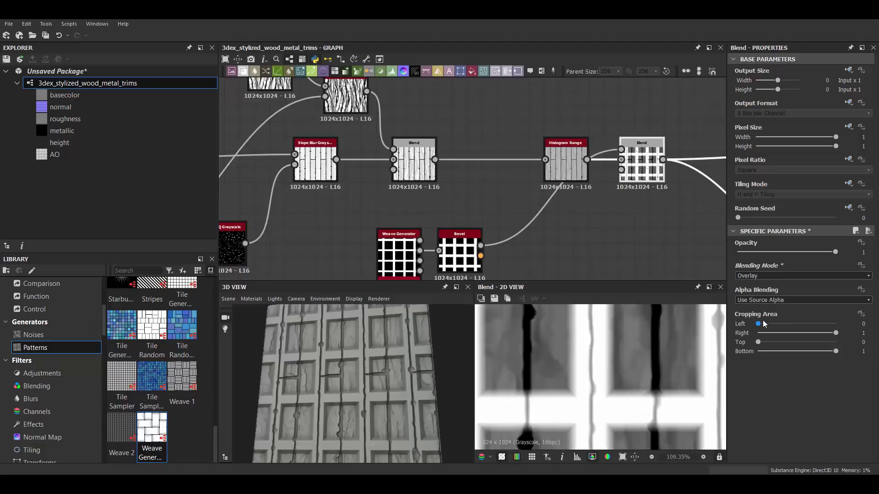
{"action": "key", "text": "Down"}
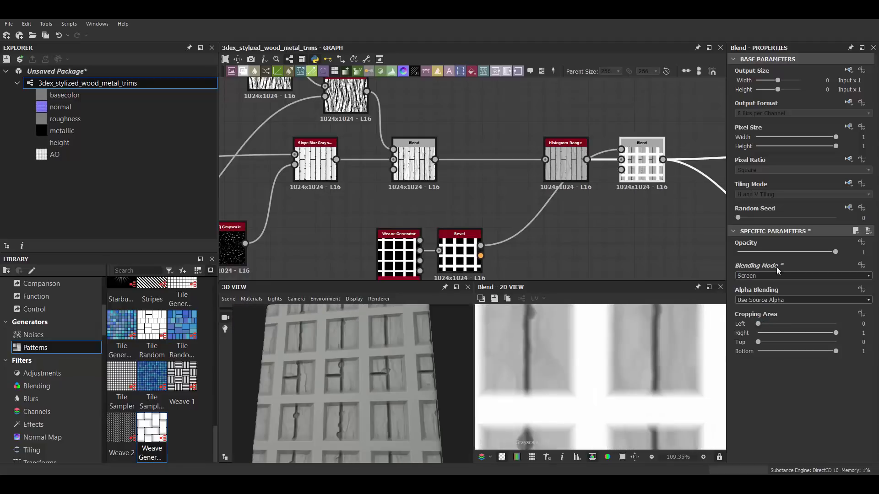
{"action": "left_click", "coordinate": [754, 344]}
{"action": "left_click", "coordinate": [750, 298]}
{"action": "scroll", "coordinate": [575, 192], "scroll_direction": "down", "scroll_amount": 2}
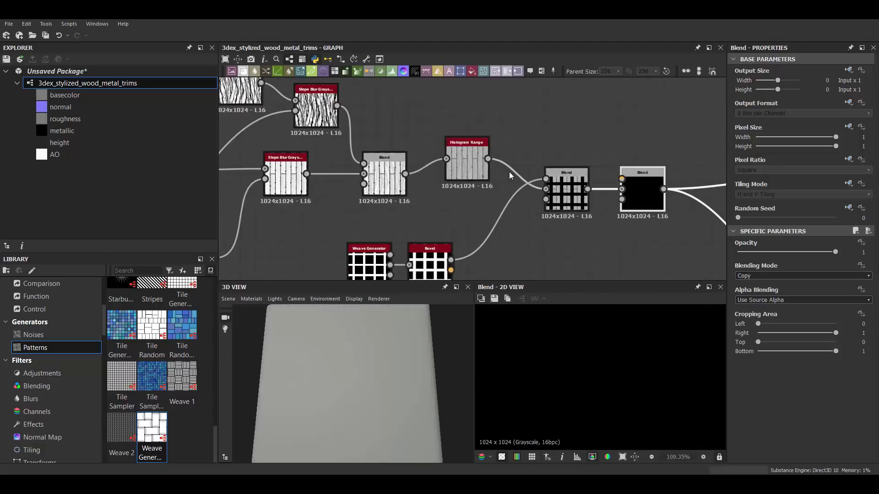
Connect the Bevel into a second Blend set to Screen
{"action": "left_click_drag", "start_coordinate": [450, 259], "coordinate": [622, 179]}
{"action": "left_click", "coordinate": [801, 275]}
{"action": "left_click", "coordinate": [754, 343]}
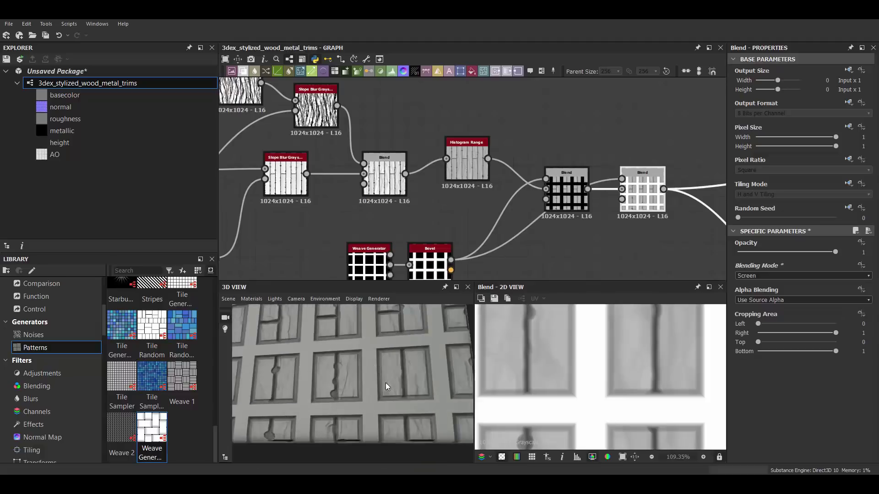
{"action": "scroll", "coordinate": [385, 366], "scroll_direction": "down", "scroll_amount": 3}
Widen the Weave Generator strip gaps to about 0.88 and 0.9
{"action": "left_click", "coordinate": [359, 250]}
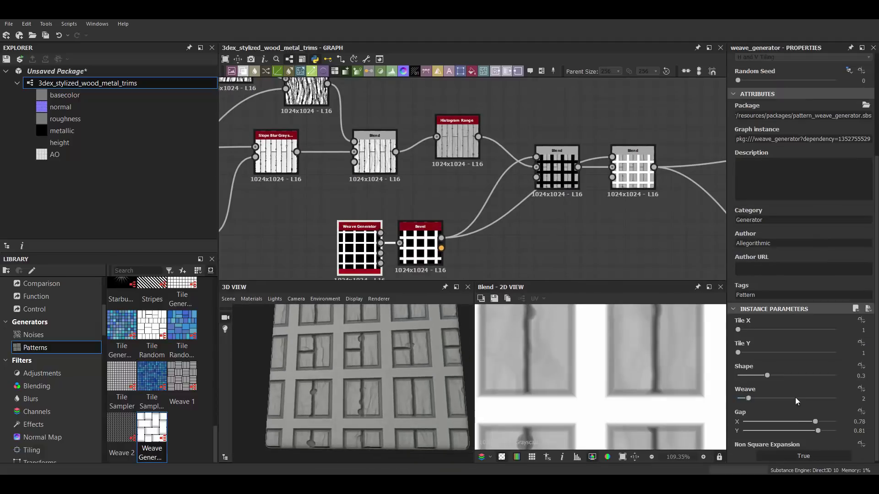
{"action": "left_click_drag", "start_coordinate": [817, 422], "coordinate": [828, 421]}
{"action": "left_click_drag", "start_coordinate": [818, 431], "coordinate": [826, 432]}
{"action": "middle_click_drag", "start_coordinate": [421, 385], "coordinate": [435, 394]}
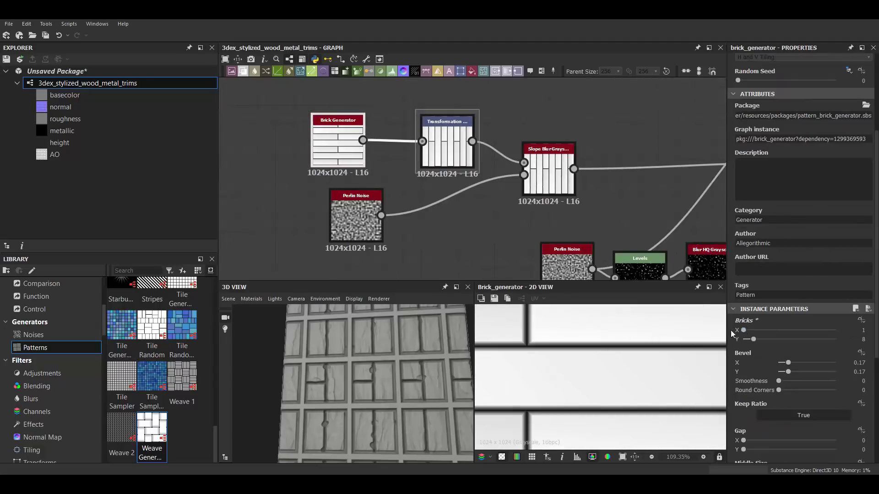
Set the Brick Generator Bevel X to 0 and Middle Size X to 0.41
{"action": "scroll", "coordinate": [666, 365], "scroll_direction": "down", "scroll_amount": 5}
{"action": "left_click", "coordinate": [865, 329]}
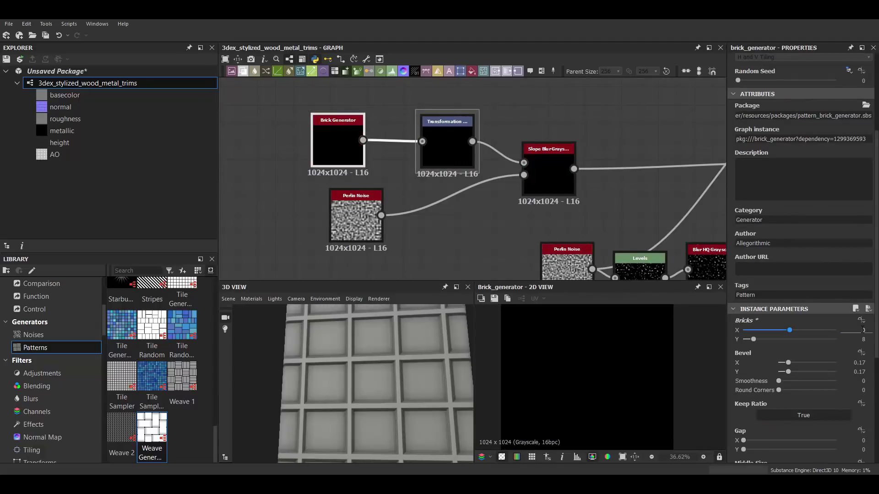
{"action": "scroll", "coordinate": [789, 393], "scroll_direction": "down", "scroll_amount": 2}
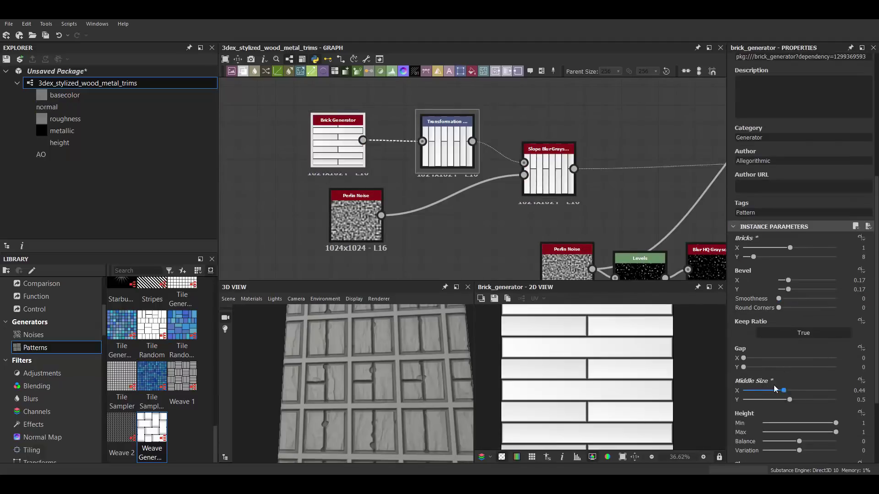
{"action": "left_click_drag", "start_coordinate": [788, 280], "coordinate": [751, 278]}
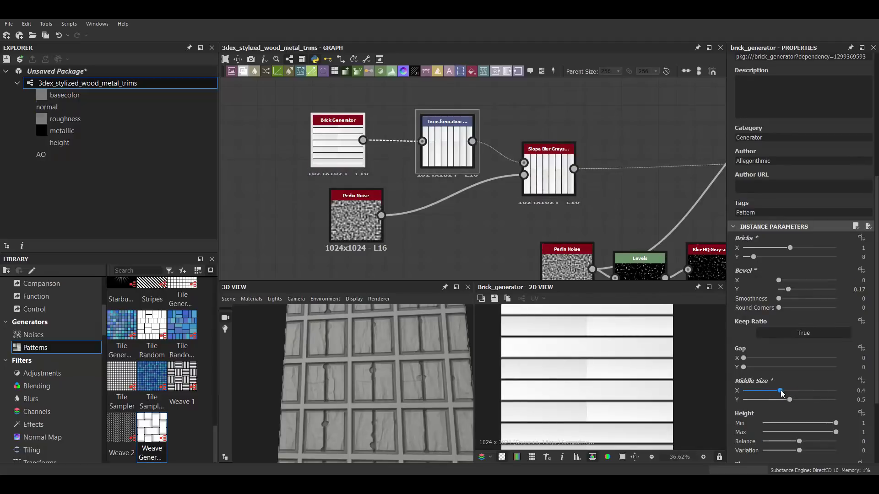
{"action": "left_click_drag", "start_coordinate": [781, 390], "coordinate": [782, 390]}
Set Brick Generator Slope X to 0 and Slope Y to 0.45
{"action": "scroll", "coordinate": [806, 396], "scroll_direction": "down", "scroll_amount": 2}
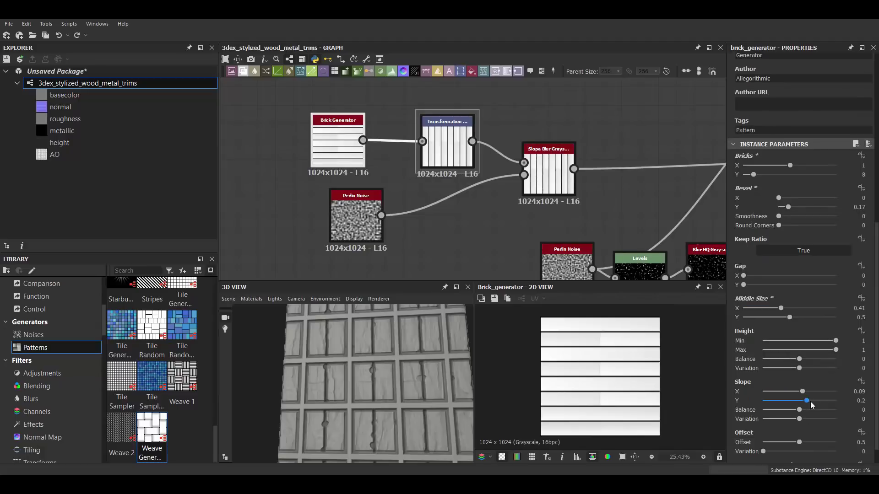
{"action": "type", "text": "0"}
{"action": "key", "text": "Return"}
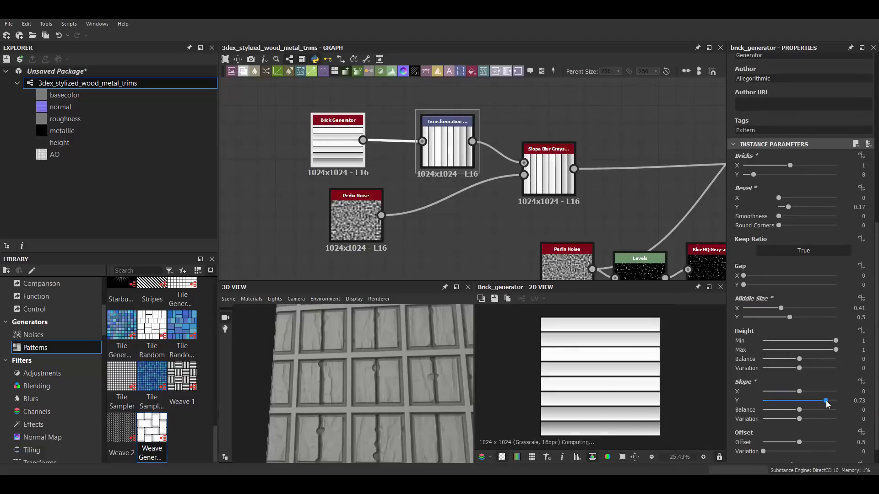
{"action": "left_click_drag", "start_coordinate": [818, 403], "coordinate": [815, 401]}
{"action": "left_click_drag", "start_coordinate": [374, 375], "coordinate": [408, 355]}
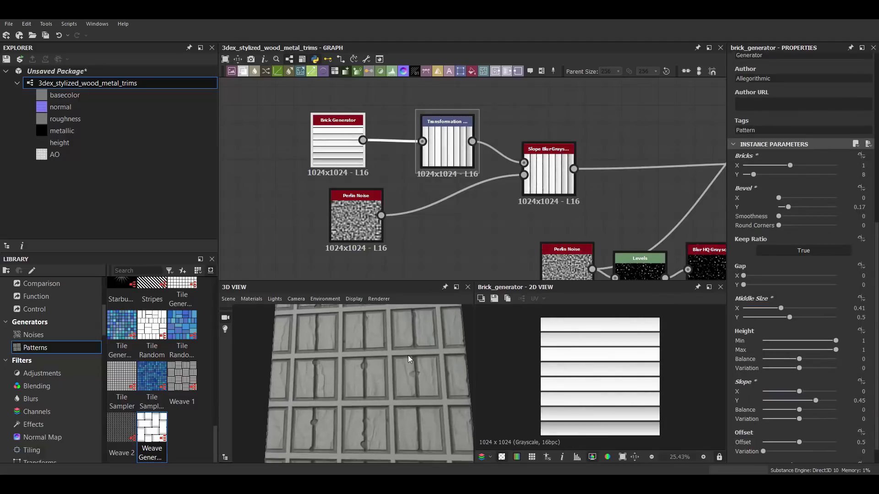
{"action": "scroll", "coordinate": [407, 355], "scroll_direction": "down", "scroll_amount": 2}
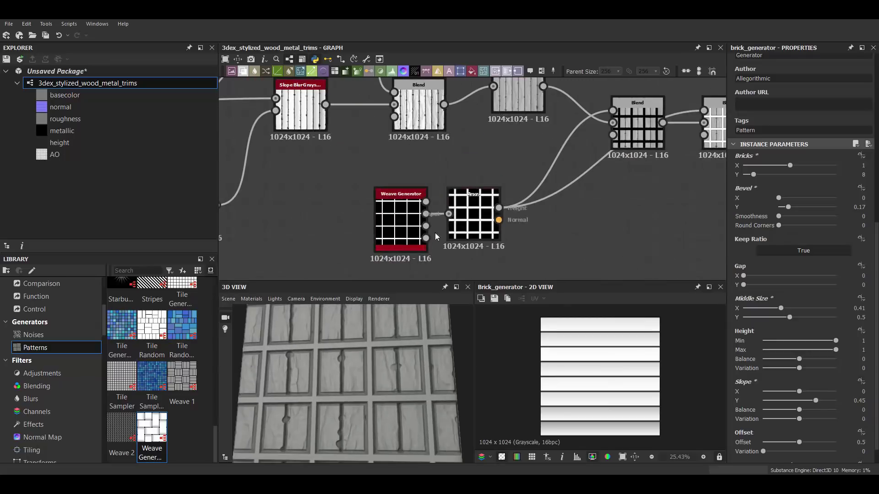
Lower the grid Bevel distance and widen the Weave Generator gap to 0.83
{"action": "double_click", "coordinate": [474, 215]}
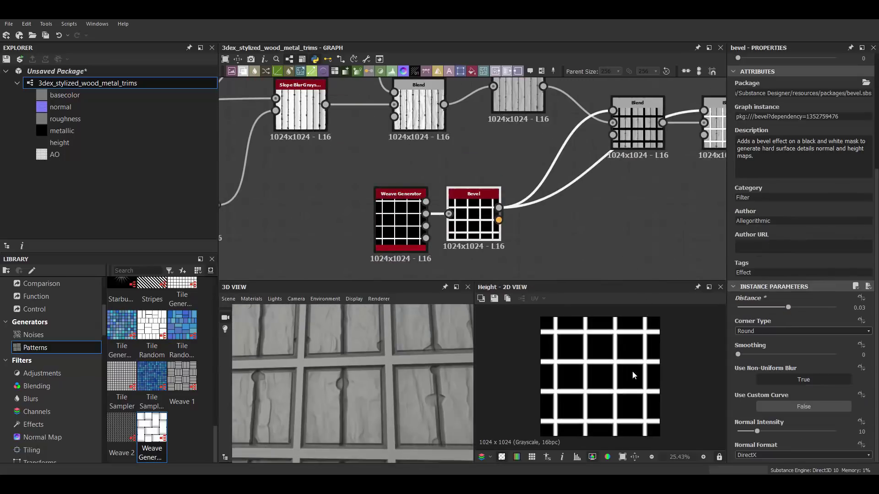
{"action": "left_click_drag", "start_coordinate": [790, 307], "coordinate": [785, 307]}
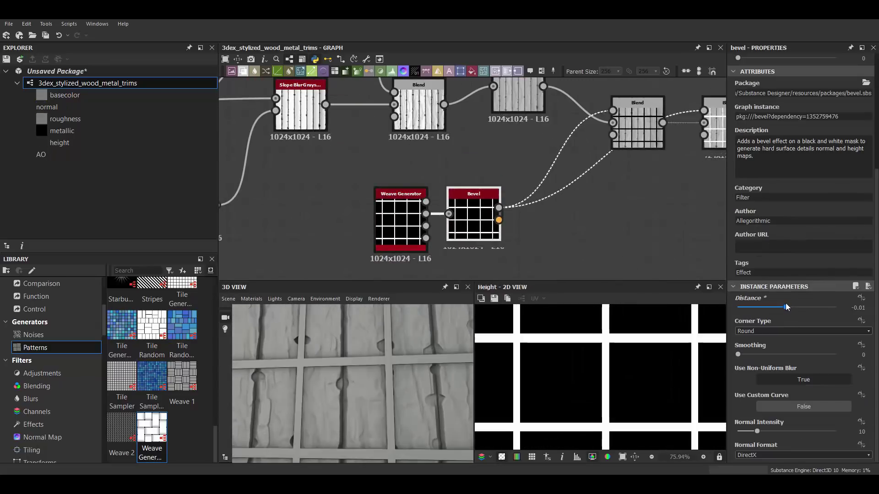
{"action": "left_click", "coordinate": [819, 419]}
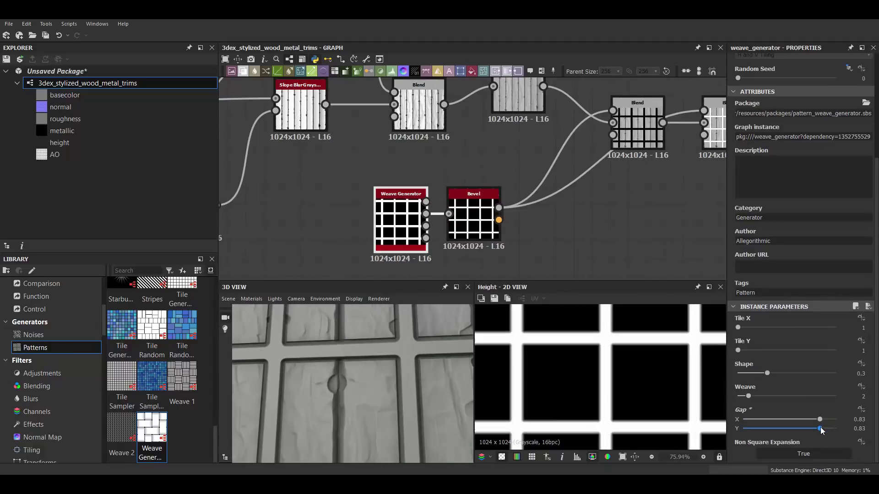
{"action": "left_click_drag", "start_coordinate": [362, 375], "coordinate": [348, 366]}
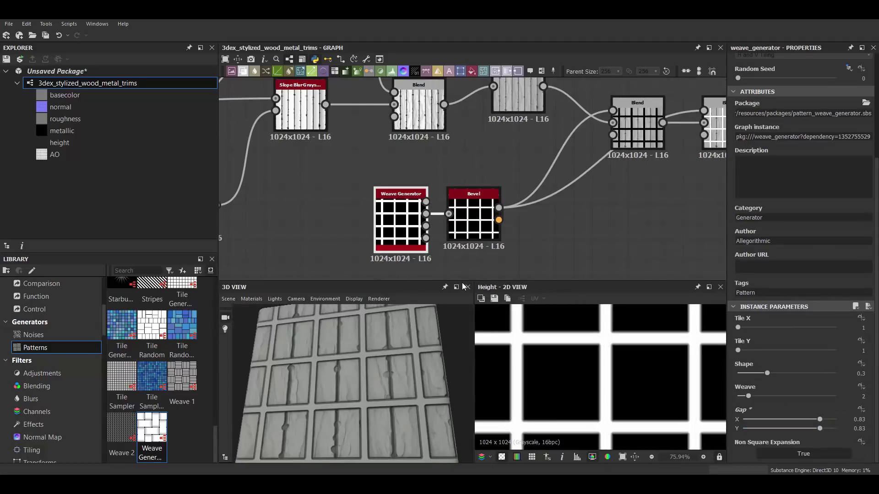
Shift the plank Histogram Range position to 0.26
{"action": "mouse_move", "coordinate": [835, 252]}
{"action": "left_mouse_down"}
{"action": "mouse_move", "coordinate": [813, 249]}
{"action": "mouse_move", "coordinate": [852, 246]}
{"action": "left_mouse_up"}
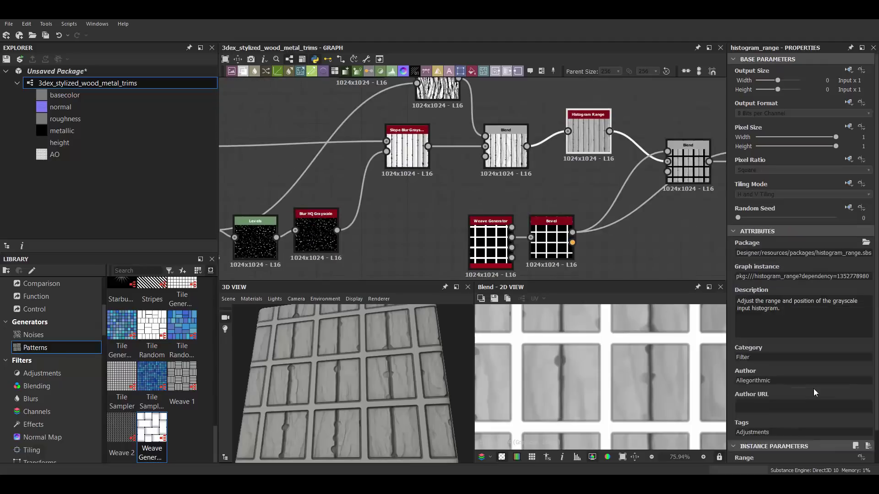
{"action": "scroll", "coordinate": [813, 389], "scroll_direction": "down", "scroll_amount": 1}
{"action": "left_click_drag", "start_coordinate": [786, 457], "coordinate": [763, 452]}
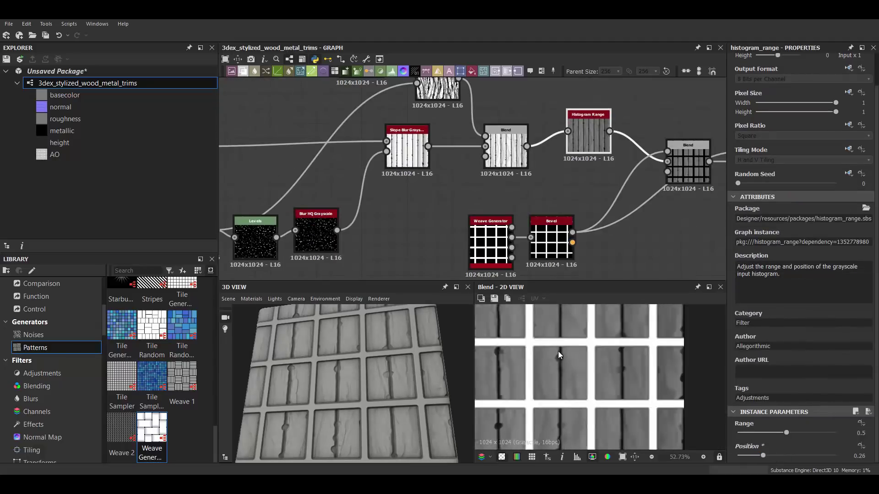
Set the grid's Screen Blend opacity to 0.74 and turn the preview to face front
{"action": "left_click", "coordinate": [685, 176]}
{"action": "left_click_drag", "start_coordinate": [835, 251], "coordinate": [810, 251]}
{"action": "scroll", "coordinate": [629, 358], "scroll_direction": "up", "scroll_amount": 4}
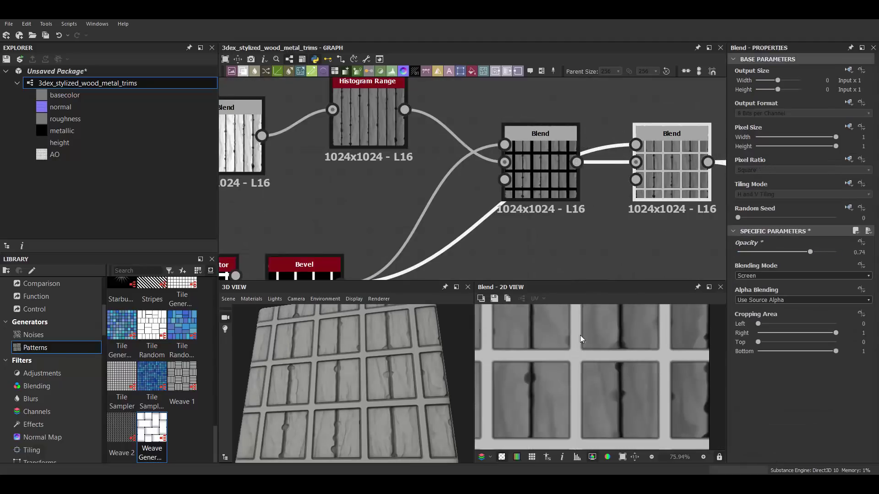
{"action": "mouse_move", "coordinate": [403, 347]}
{"action": "left_mouse_down"}
{"action": "mouse_move", "coordinate": [368, 352]}
{"action": "mouse_move", "coordinate": [348, 327]}
{"action": "left_mouse_up"}
{"action": "left_click", "coordinate": [324, 298]}
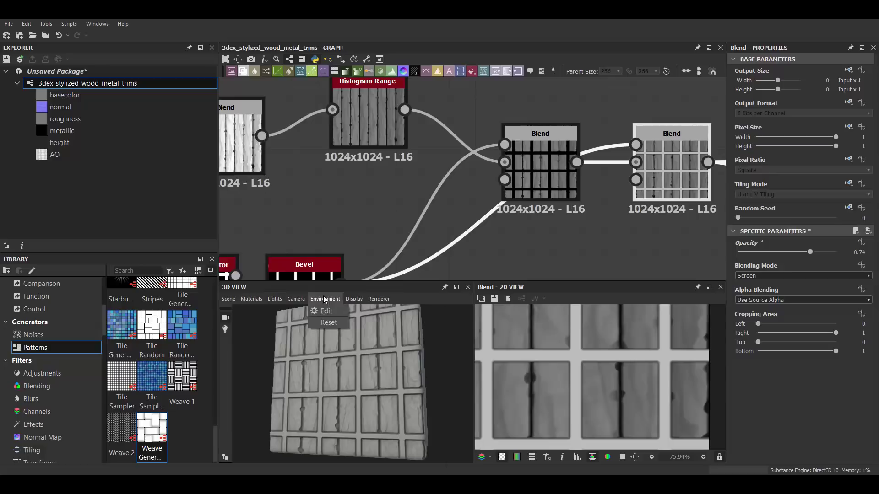
Reduce the 3D preview material's Height Scale to 2.65 to soften the plank relief
{"action": "left_click", "coordinate": [516, 199]}
{"action": "scroll", "coordinate": [549, 211], "scroll_direction": "down", "scroll_amount": 5}
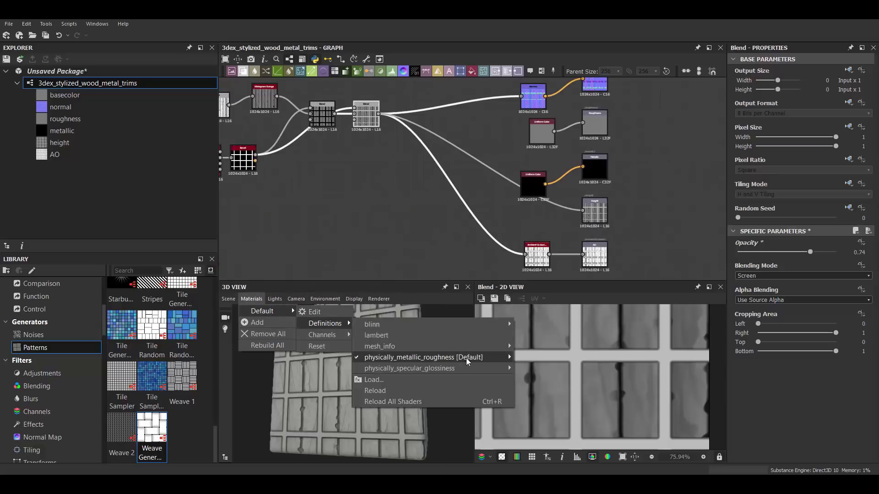
{"action": "left_click", "coordinate": [540, 362]}
{"action": "scroll", "coordinate": [377, 359], "scroll_direction": "up", "scroll_amount": 3}
{"action": "left_click_drag", "start_coordinate": [377, 356], "coordinate": [369, 367]}
{"action": "left_click_drag", "start_coordinate": [782, 100], "coordinate": [755, 100]}
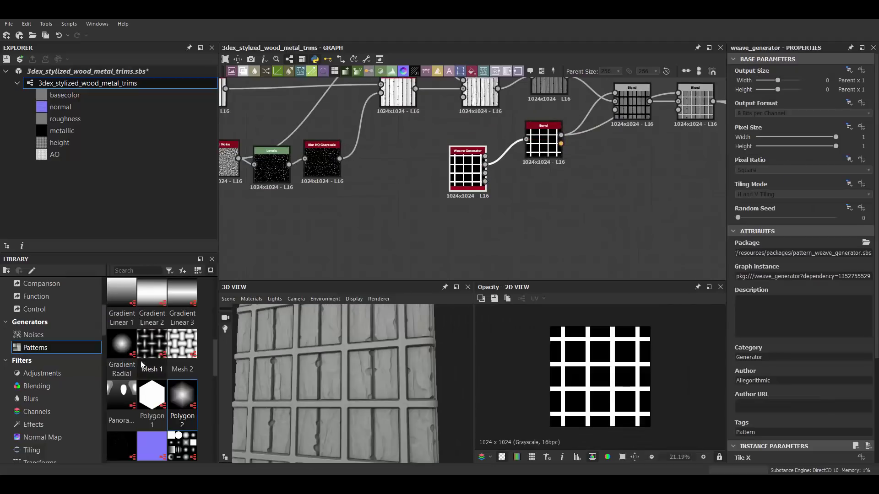
Add a Tile Sampler fed by a Polygon 2, with X and Y amounts of 4
{"action": "key", "text": "space"}
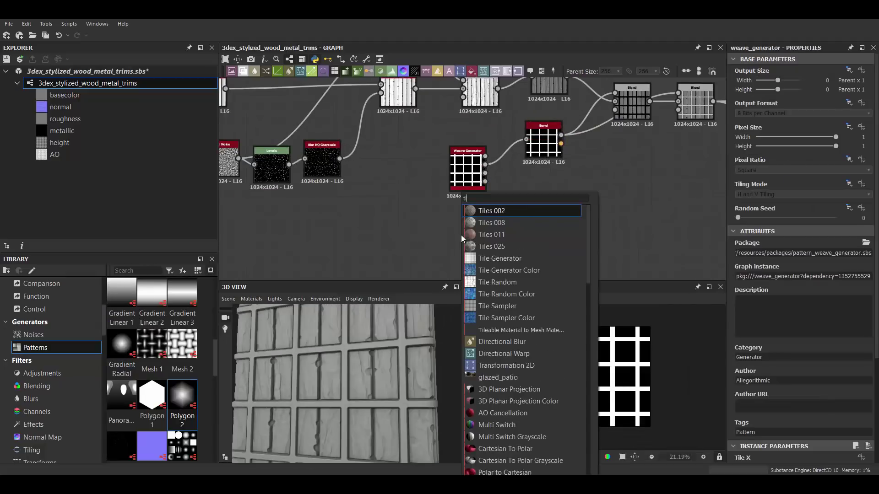
{"action": "key", "text": "Return"}
{"action": "mouse_move", "coordinate": [182, 398]}
{"action": "left_mouse_down"}
{"action": "mouse_move", "coordinate": [404, 228]}
{"action": "mouse_move", "coordinate": [456, 221]}
{"action": "left_mouse_up"}
{"action": "scroll", "coordinate": [763, 326], "scroll_direction": "down", "scroll_amount": 5}
{"action": "left_click", "coordinate": [457, 210]}
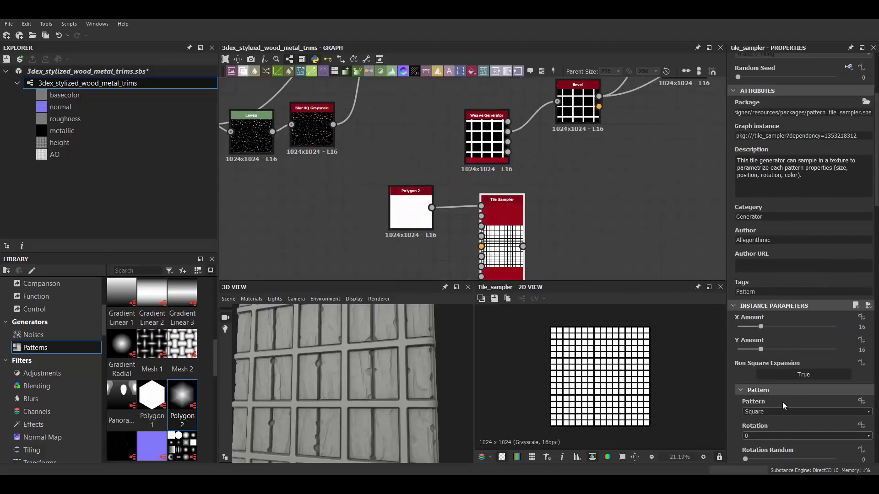
{"action": "left_click", "coordinate": [862, 350]}
{"action": "key", "text": "Return"}
Route the Tile Sampler through Invert Grayscale into the Bevel, replacing the Weave Generator
{"action": "left_click_drag", "start_coordinate": [502, 200], "coordinate": [456, 200]}
{"action": "mouse_move", "coordinate": [477, 238]}
{"action": "left_mouse_down"}
{"action": "mouse_move", "coordinate": [528, 211]}
{"action": "mouse_move", "coordinate": [557, 101]}
{"action": "left_mouse_up"}
{"action": "left_click", "coordinate": [538, 366]}
{"action": "left_click", "coordinate": [489, 137]}
{"action": "key", "text": "Delete"}
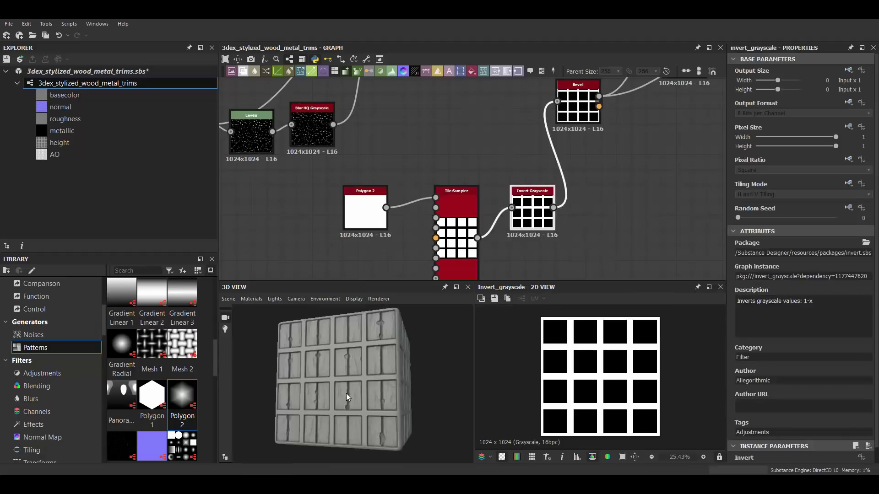
Rearrange the Tile Sampler and Polygon 2, placing a duplicated Tile Sampler below
{"action": "left_click_drag", "start_coordinate": [475, 253], "coordinate": [460, 238]}
{"action": "middle_click_drag", "start_coordinate": [459, 237], "coordinate": [443, 182]}
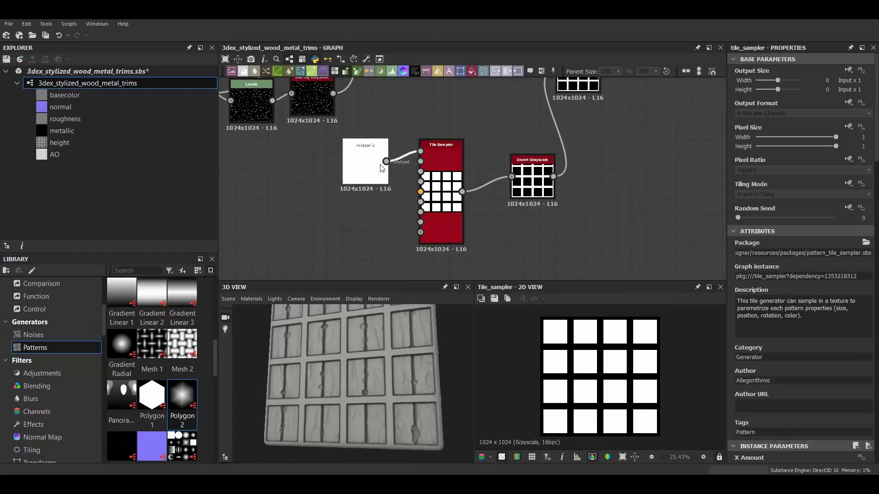
{"action": "left_click_drag", "start_coordinate": [480, 167], "coordinate": [441, 245]}
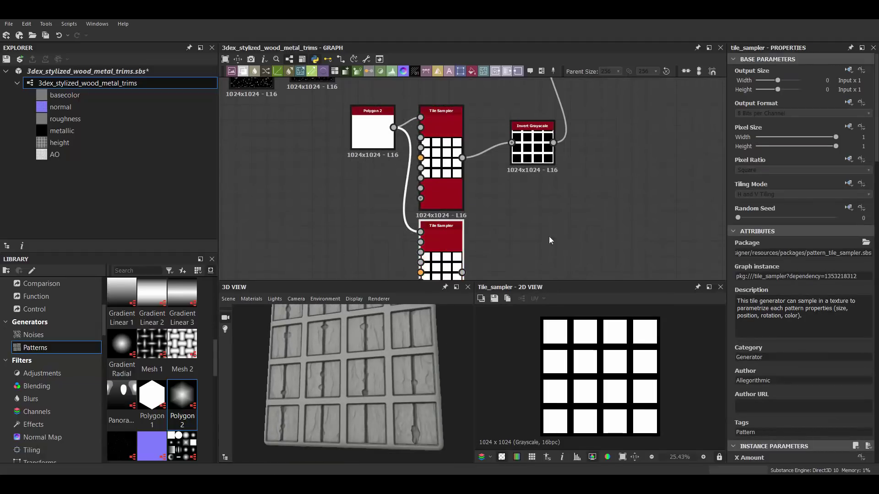
{"action": "scroll", "coordinate": [835, 399], "scroll_direction": "down", "scroll_amount": 3}
{"action": "scroll", "coordinate": [835, 399], "scroll_direction": "down", "scroll_amount": 8}
{"action": "scroll", "coordinate": [835, 400], "scroll_direction": "down", "scroll_amount": 2}
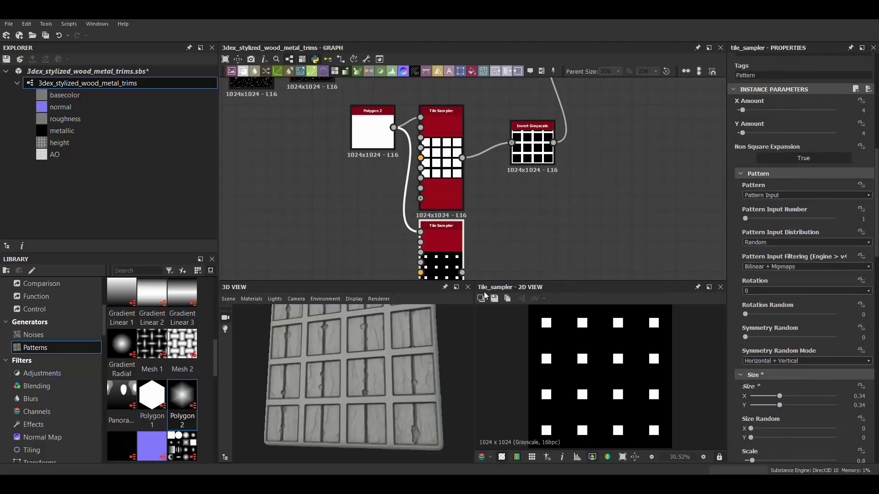
Feed a new Polygon 2 with Gradient 1 into the lower Tile Sampler
{"action": "left_click_drag", "start_coordinate": [182, 403], "coordinate": [466, 181]}
{"action": "left_click_drag", "start_coordinate": [412, 232], "coordinate": [421, 232]}
{"action": "left_click_drag", "start_coordinate": [737, 401], "coordinate": [835, 402]}
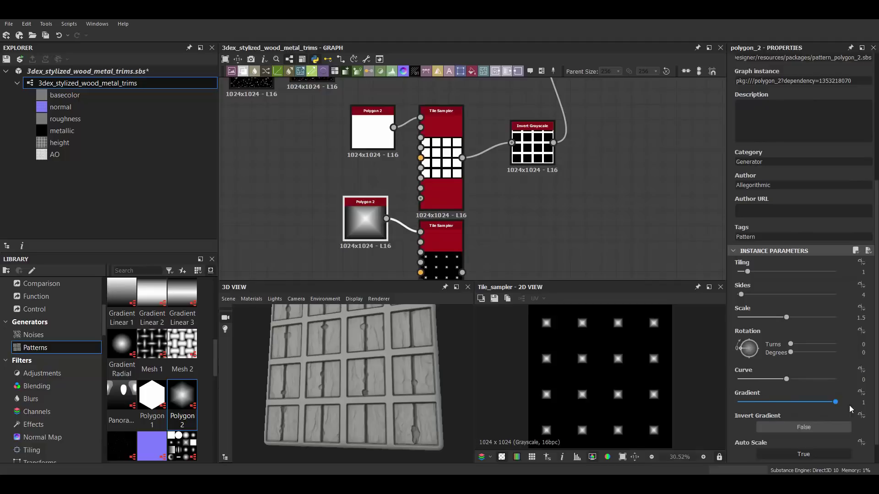
{"action": "scroll", "coordinate": [514, 187], "scroll_direction": "up", "scroll_amount": 1}
Preview the Invert Grayscale, gradient Polygon 2, lower Tile Sampler and final Blend outputs
{"action": "double_click", "coordinate": [517, 158]}
{"action": "double_click", "coordinate": [319, 245]}
{"action": "middle_click_drag", "start_coordinate": [403, 256], "coordinate": [424, 199]}
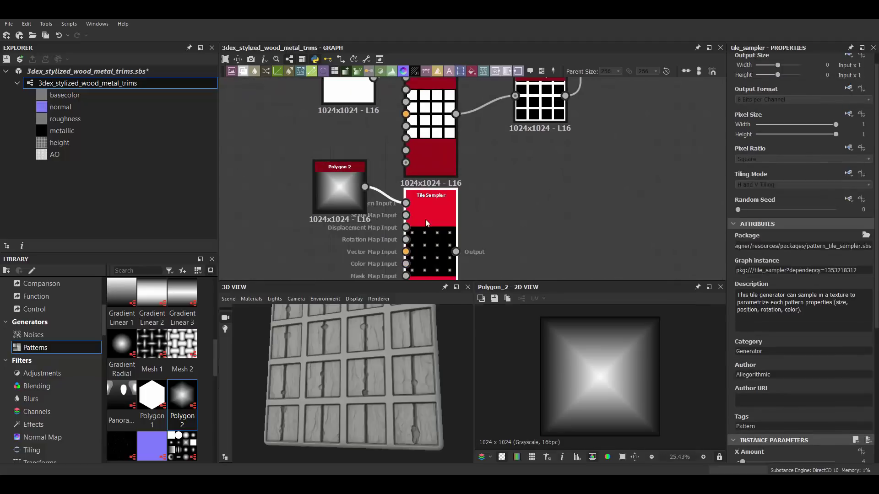
{"action": "double_click", "coordinate": [424, 219]}
{"action": "double_click", "coordinate": [540, 103]}
{"action": "scroll", "coordinate": [555, 147], "scroll_direction": "down", "scroll_amount": 2}
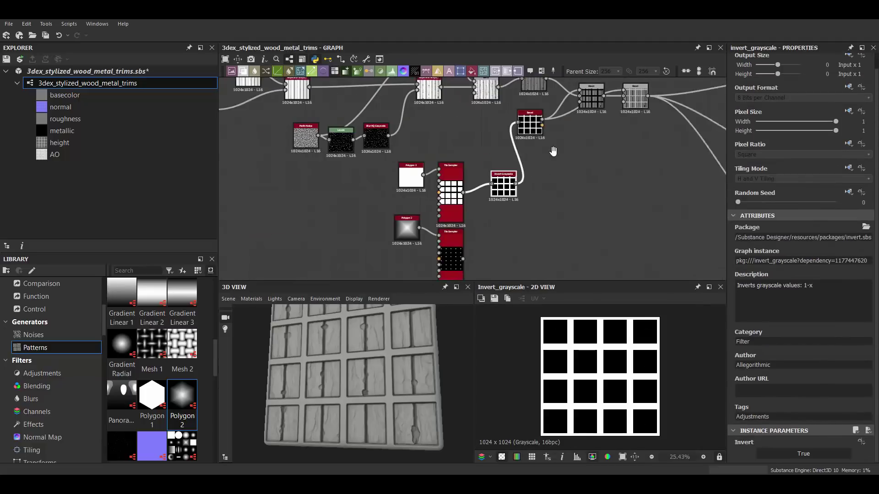
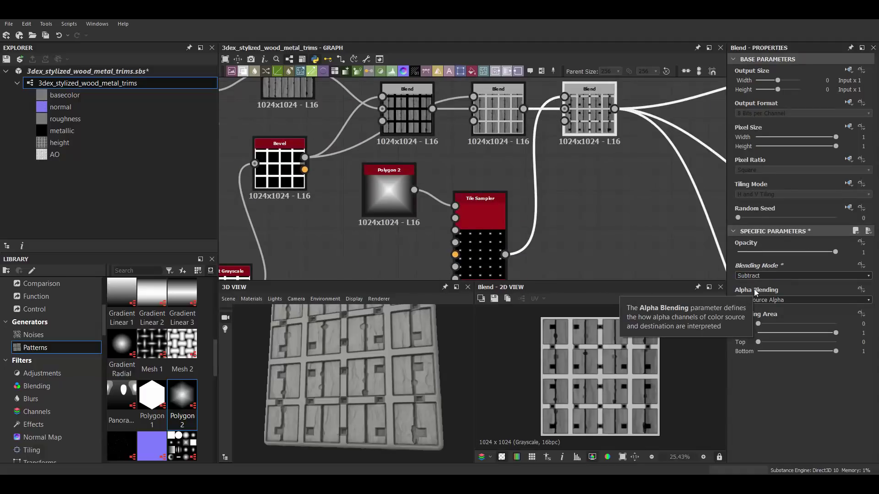
Give the Tile Sampler a 4×4 count and 0.5 global offset so dots sit on crossings
{"action": "middle_click_drag", "start_coordinate": [576, 256], "coordinate": [604, 212]}
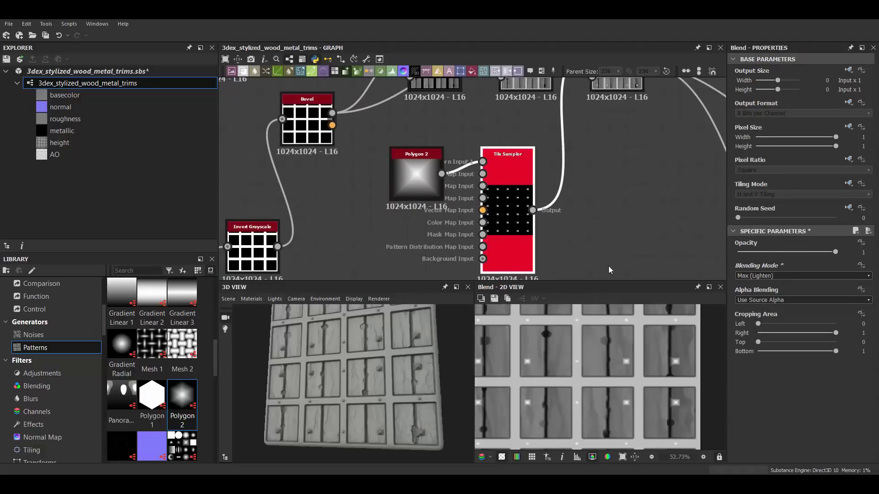
{"action": "left_click", "coordinate": [508, 169]}
{"action": "scroll", "coordinate": [605, 369], "scroll_direction": "up", "scroll_amount": 1}
{"action": "scroll", "coordinate": [605, 369], "scroll_direction": "up", "scroll_amount": 1}
{"action": "scroll", "coordinate": [745, 296], "scroll_direction": "up", "scroll_amount": 1}
{"action": "left_click_drag", "start_coordinate": [745, 297], "coordinate": [740, 300]}
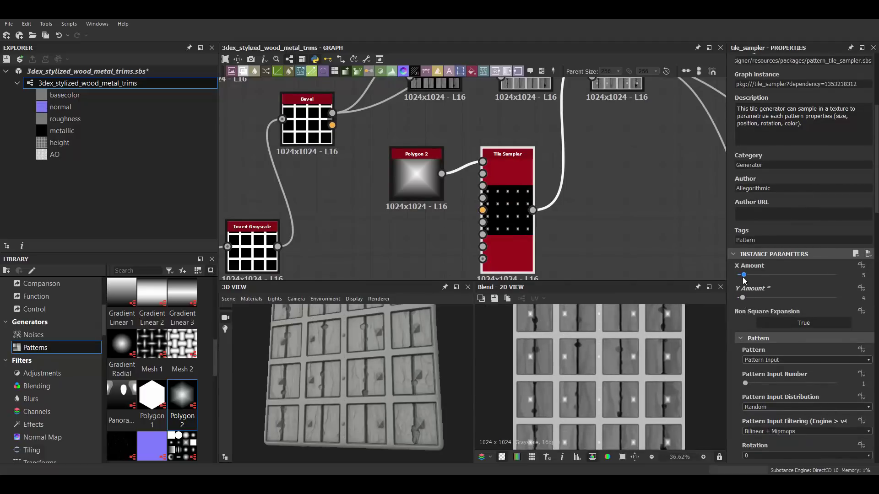
{"action": "scroll", "coordinate": [763, 328], "scroll_direction": "down", "scroll_amount": 5}
{"action": "scroll", "coordinate": [750, 321], "scroll_direction": "down", "scroll_amount": 5}
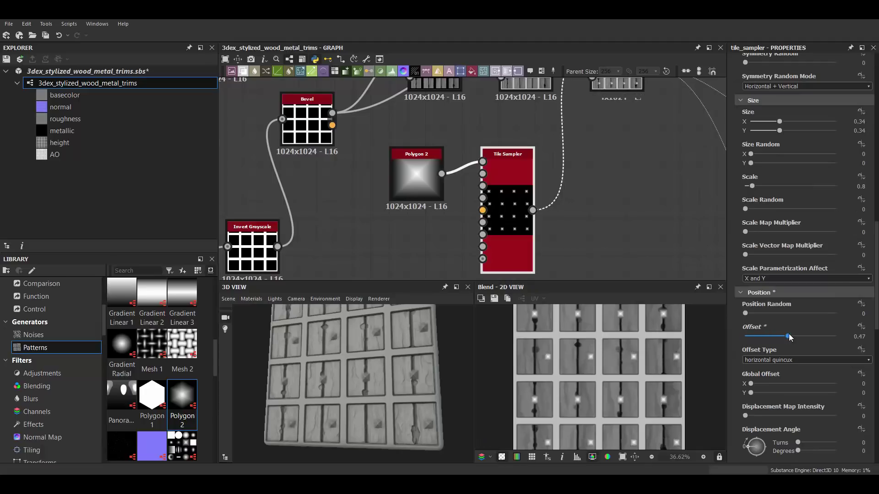
{"action": "left_click_drag", "start_coordinate": [757, 384], "coordinate": [794, 383]}
{"action": "left_click_drag", "start_coordinate": [446, 339], "coordinate": [422, 351]}
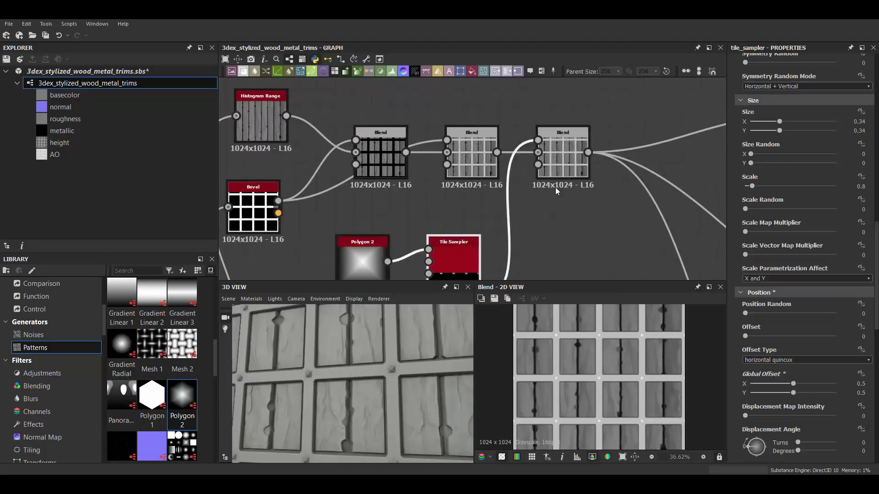
Set the final Blend combining the dots to Screen mode
{"action": "left_click", "coordinate": [555, 174]}
{"action": "left_click", "coordinate": [803, 276]}
{"action": "left_click", "coordinate": [757, 324]}
{"action": "key", "text": "Down"}
{"action": "key", "text": "Down"}
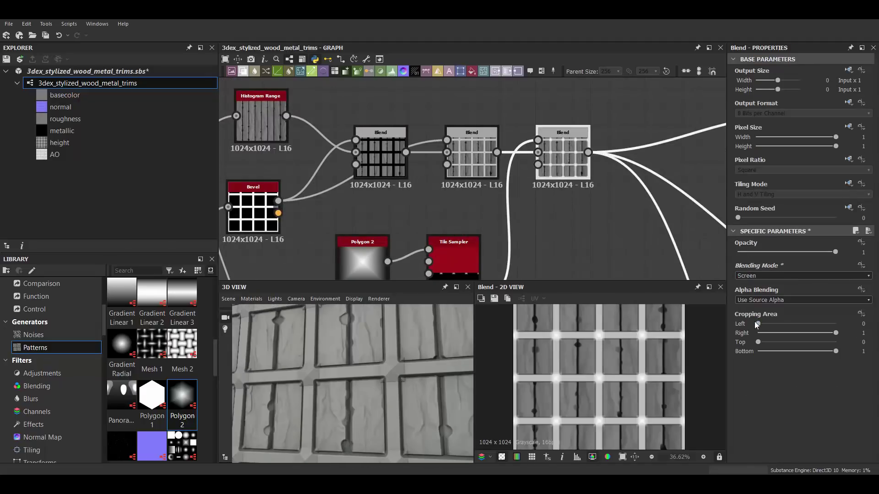
{"action": "key", "text": "Down"}
{"action": "key", "text": "Down"}
Lower the Tile Sampler scale to shrink the studs
{"action": "scroll", "coordinate": [595, 375], "scroll_direction": "up", "scroll_amount": 5}
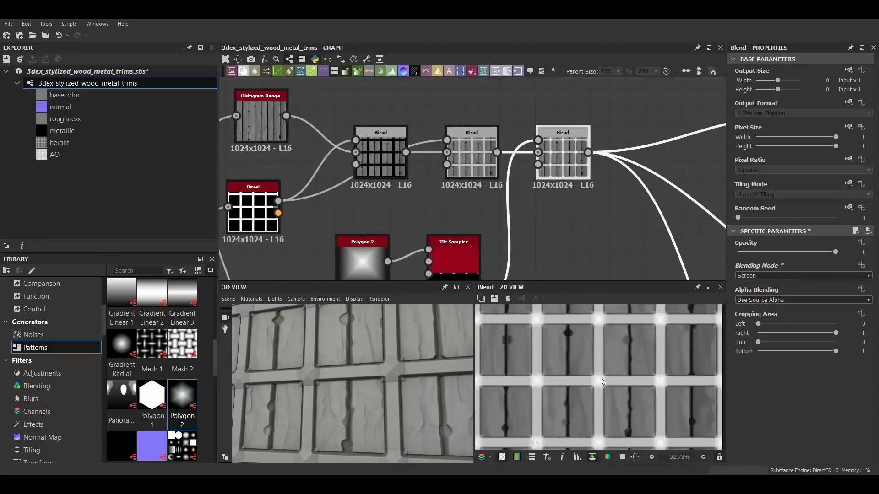
{"action": "middle_click_drag", "start_coordinate": [423, 218], "coordinate": [452, 128]}
{"action": "left_click", "coordinate": [468, 196]}
{"action": "scroll", "coordinate": [777, 394], "scroll_direction": "down", "scroll_amount": 10}
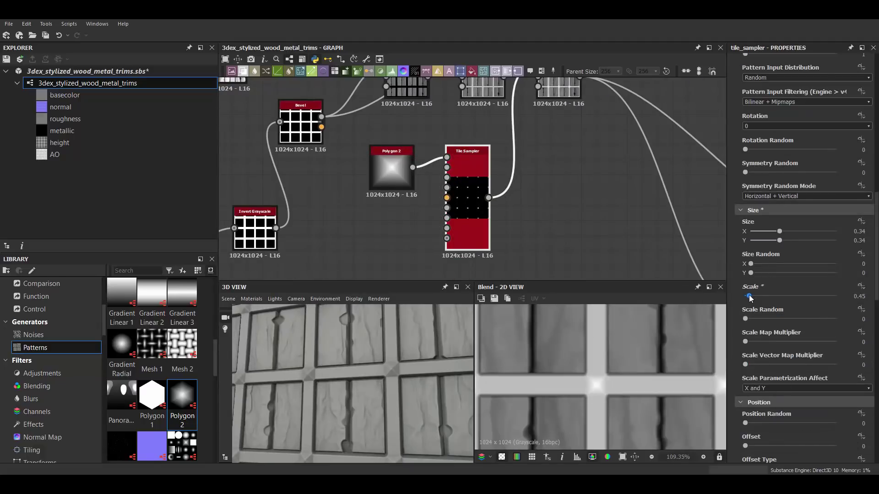
{"action": "mouse_move", "coordinate": [403, 343]}
{"action": "left_mouse_down"}
{"action": "mouse_move", "coordinate": [375, 389]}
{"action": "mouse_move", "coordinate": [402, 344]}
{"action": "mouse_move", "coordinate": [405, 370]}
{"action": "left_mouse_up"}
Fine-tune the stud scale and duplicate the Tile Sampler
{"action": "left_click", "coordinate": [768, 275]}
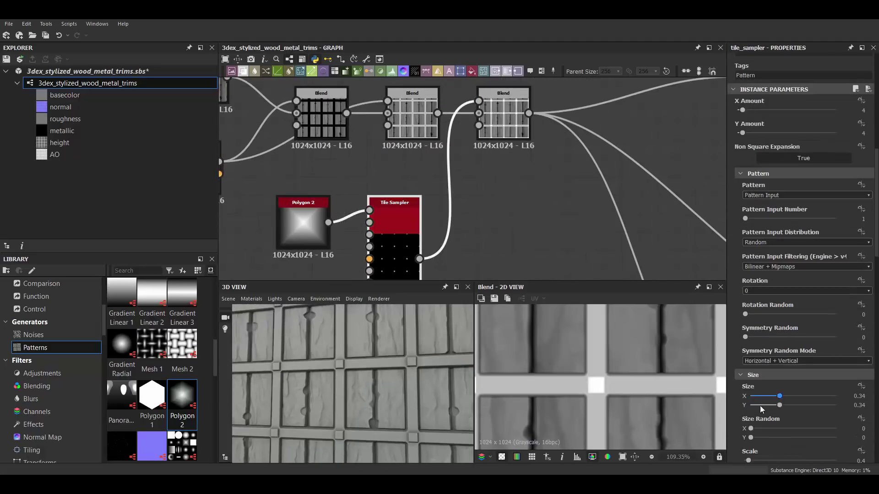
{"action": "scroll", "coordinate": [408, 202], "scroll_direction": "down", "scroll_amount": 3}
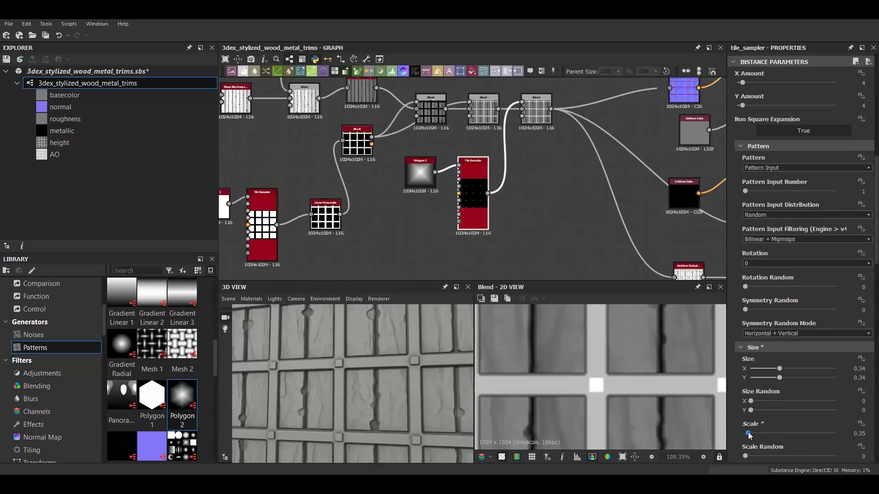
{"action": "left_click_drag", "start_coordinate": [750, 435], "coordinate": [750, 435]}
{"action": "left_click_drag", "start_coordinate": [377, 350], "coordinate": [378, 374]}
{"action": "middle_click_drag", "start_coordinate": [551, 135], "coordinate": [509, 177]}
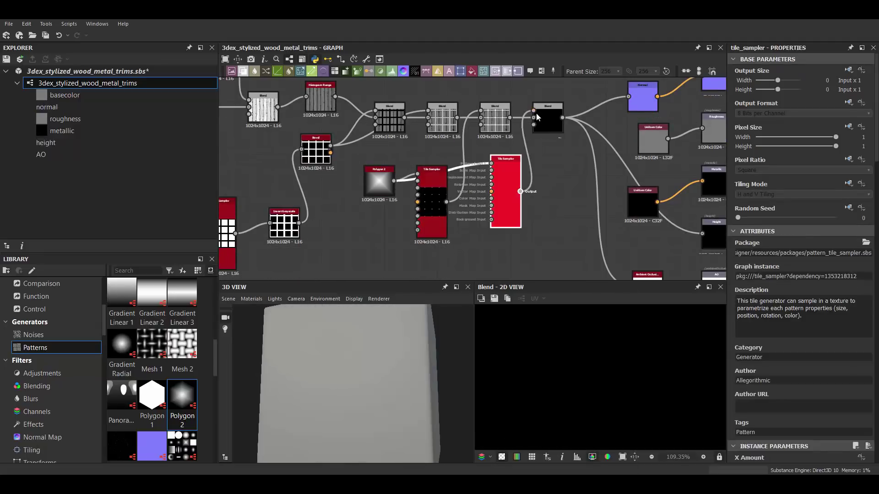
Set the copied Tile Sampler's Global Offset to X 0, Y 0.5
{"action": "left_click", "coordinate": [536, 117]}
{"action": "scroll", "coordinate": [531, 171], "scroll_direction": "up", "scroll_amount": 2}
{"action": "left_click", "coordinate": [778, 275]}
{"action": "left_click", "coordinate": [756, 291]}
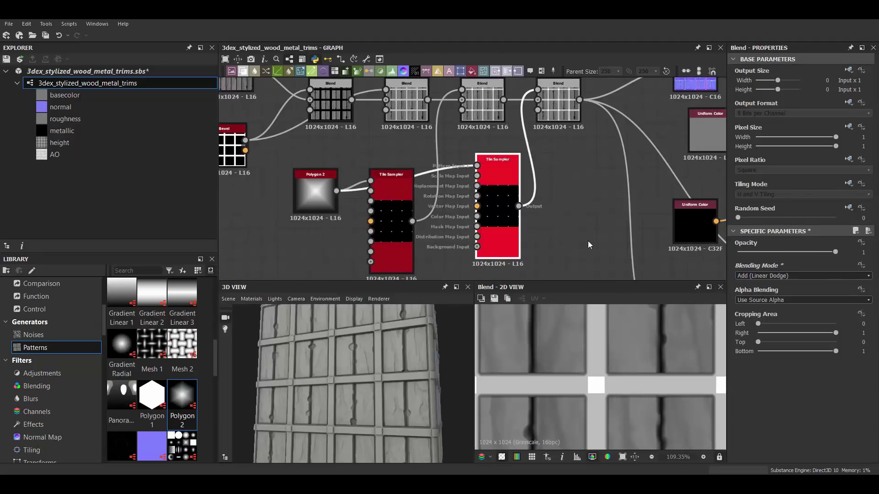
{"action": "left_click", "coordinate": [498, 242]}
{"action": "scroll", "coordinate": [801, 274], "scroll_direction": "down", "scroll_amount": 5}
{"action": "left_click_drag", "start_coordinate": [793, 383], "coordinate": [787, 384]}
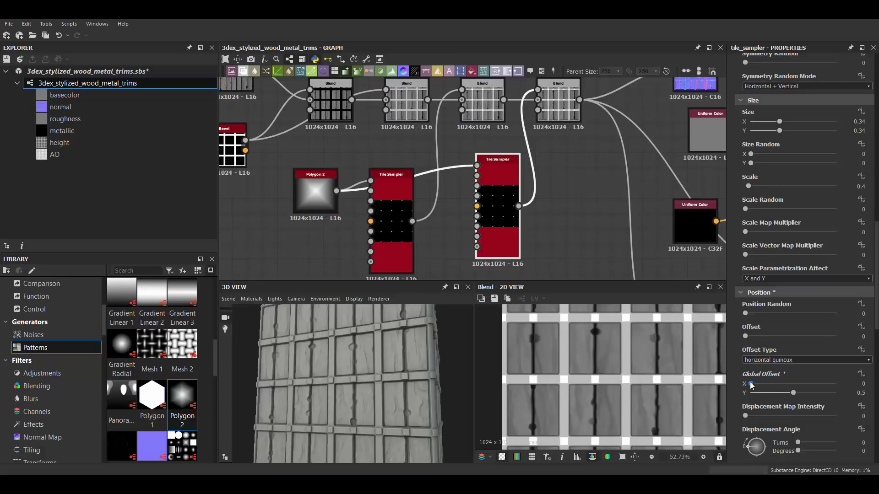
Wire the second Tile Sampler into the final Blend's lower input
{"action": "left_click", "coordinate": [558, 99]}
{"action": "left_click", "coordinate": [796, 276]}
{"action": "left_click", "coordinate": [765, 293]}
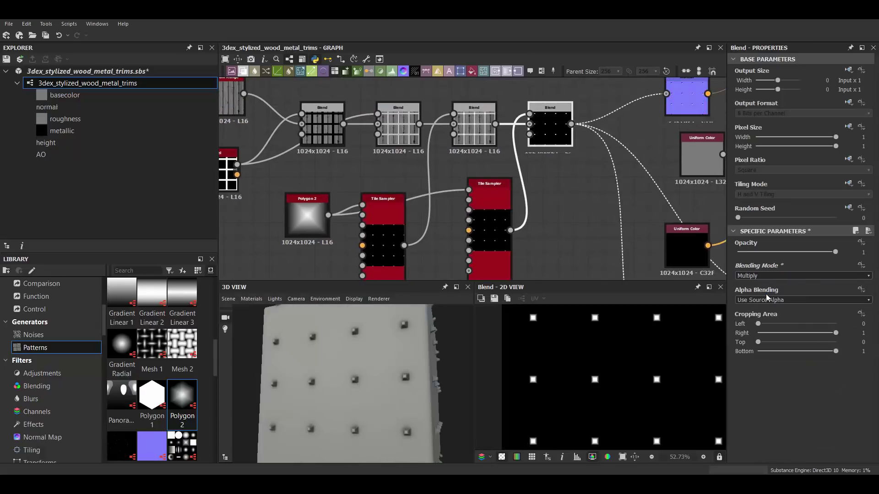
{"action": "scroll", "coordinate": [371, 381], "scroll_direction": "up", "scroll_amount": 3}
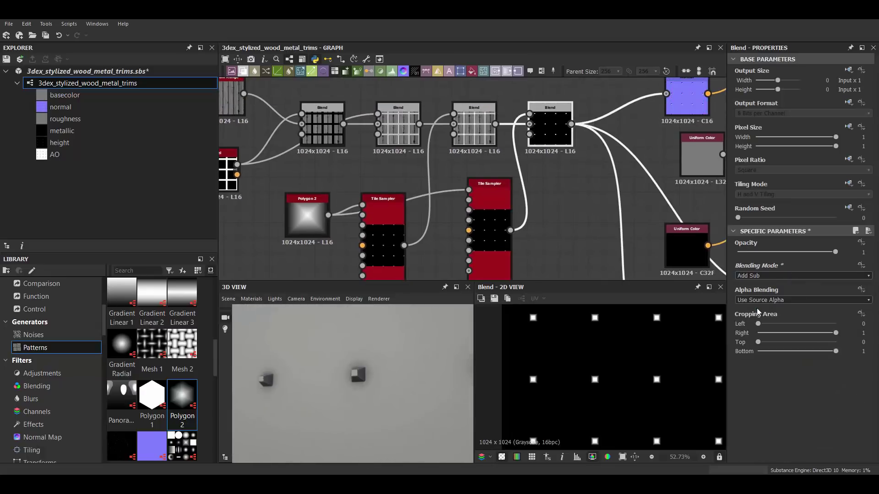
{"action": "left_click_drag", "start_coordinate": [513, 233], "coordinate": [530, 134]}
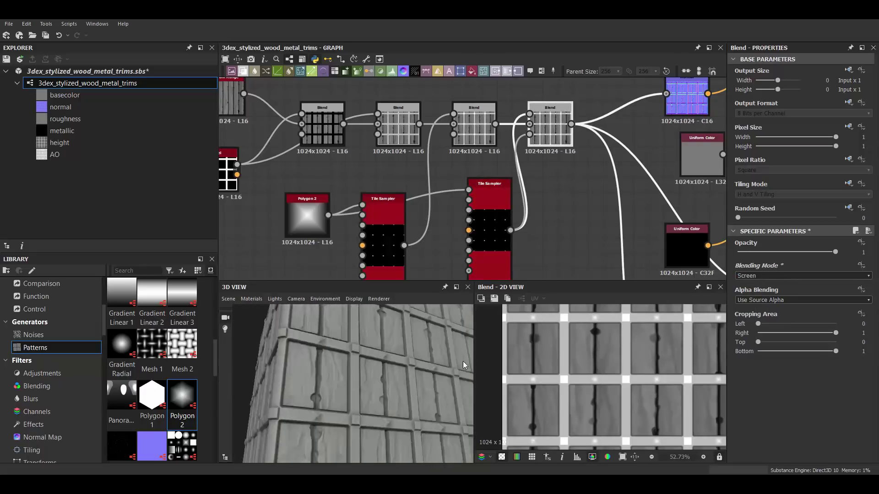
{"action": "left_click_drag", "start_coordinate": [603, 142], "coordinate": [587, 142]}
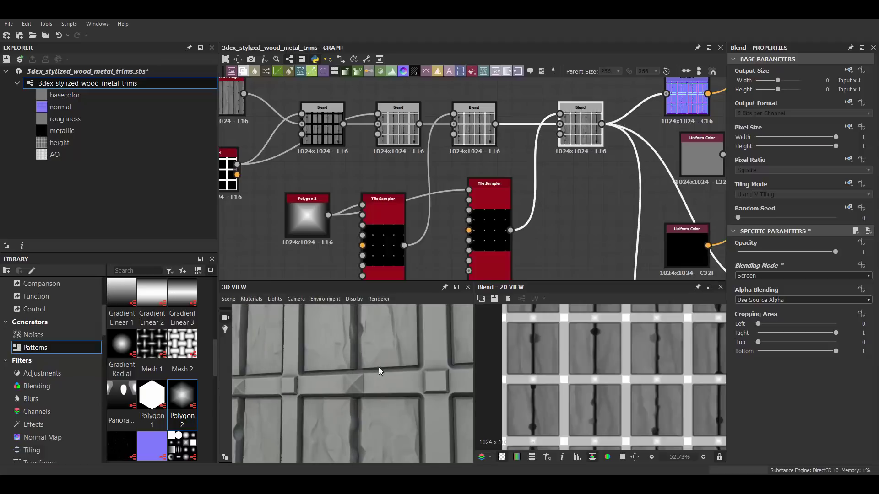
Set the second Tile Sampler's scale to 0.3 and check the cylinder preview
{"action": "left_click", "coordinate": [489, 194]}
{"action": "scroll", "coordinate": [789, 336], "scroll_direction": "down", "scroll_amount": 5}
{"action": "scroll", "coordinate": [789, 336], "scroll_direction": "down", "scroll_amount": 5}
{"action": "scroll", "coordinate": [789, 336], "scroll_direction": "up", "scroll_amount": 4}
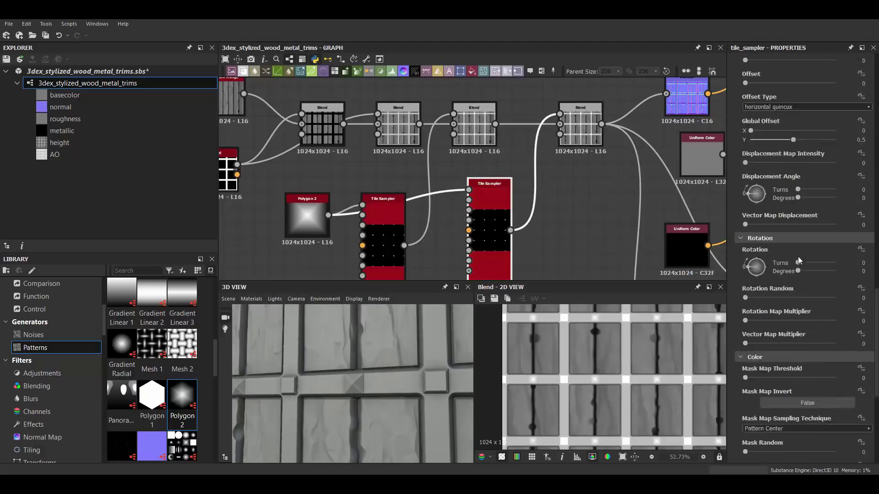
{"action": "scroll", "coordinate": [789, 336], "scroll_direction": "up", "scroll_amount": 4}
{"action": "scroll", "coordinate": [789, 335], "scroll_direction": "up", "scroll_amount": 4}
{"action": "left_click", "coordinate": [854, 180]}
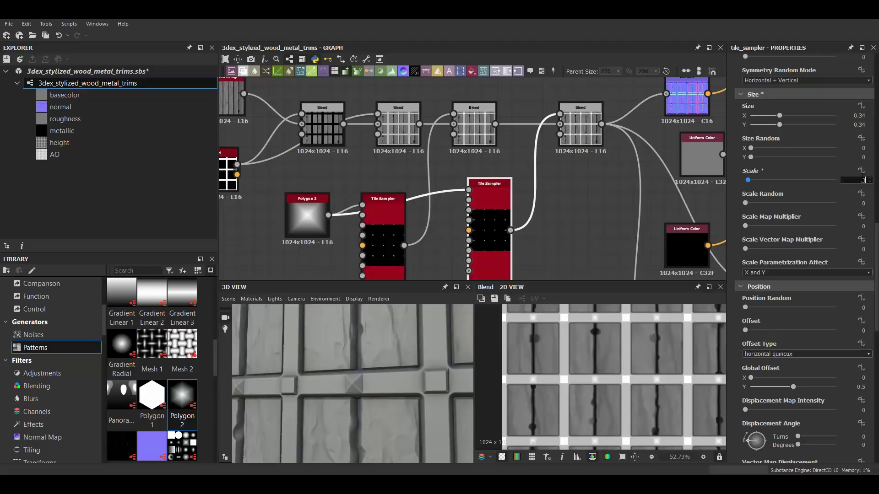
{"action": "key", "text": "Return"}
{"action": "mouse_move", "coordinate": [356, 392]}
{"action": "left_mouse_down"}
{"action": "mouse_move", "coordinate": [367, 368]}
{"action": "mouse_move", "coordinate": [369, 382]}
{"action": "mouse_move", "coordinate": [359, 373]}
{"action": "mouse_move", "coordinate": [386, 378]}
{"action": "mouse_move", "coordinate": [378, 366]}
{"action": "mouse_move", "coordinate": [391, 422]}
{"action": "mouse_move", "coordinate": [383, 369]}
{"action": "left_mouse_up"}
Add a Cells 2 noise node from the library and position it
{"action": "key", "text": "f"}
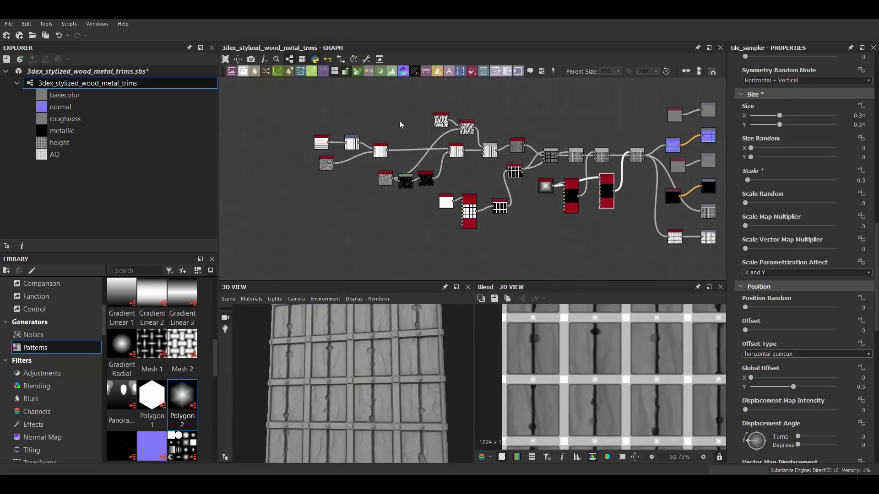
{"action": "scroll", "coordinate": [399, 124], "scroll_direction": "up", "scroll_amount": 1}
{"action": "scroll", "coordinate": [400, 138], "scroll_direction": "up", "scroll_amount": 3}
{"action": "scroll", "coordinate": [394, 345], "scroll_direction": "up", "scroll_amount": 2}
{"action": "scroll", "coordinate": [393, 345], "scroll_direction": "up", "scroll_amount": 2}
{"action": "scroll", "coordinate": [496, 169], "scroll_direction": "up", "scroll_amount": 1}
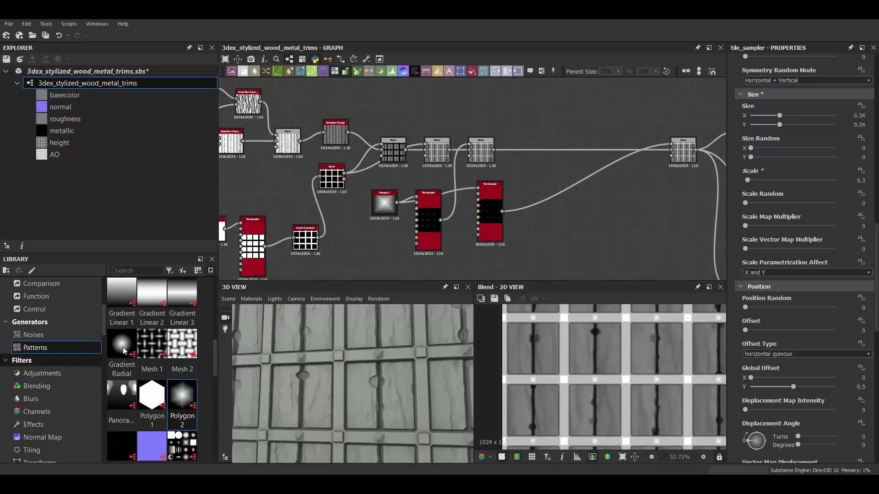
{"action": "scroll", "coordinate": [125, 351], "scroll_direction": "up", "scroll_amount": 5}
{"action": "scroll", "coordinate": [128, 353], "scroll_direction": "up", "scroll_amount": 5}
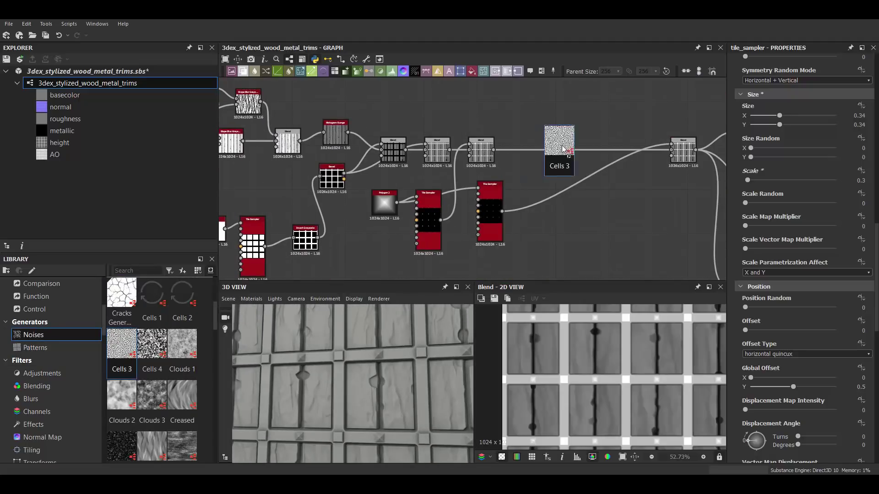
{"action": "left_click_drag", "start_coordinate": [562, 149], "coordinate": [575, 119]}
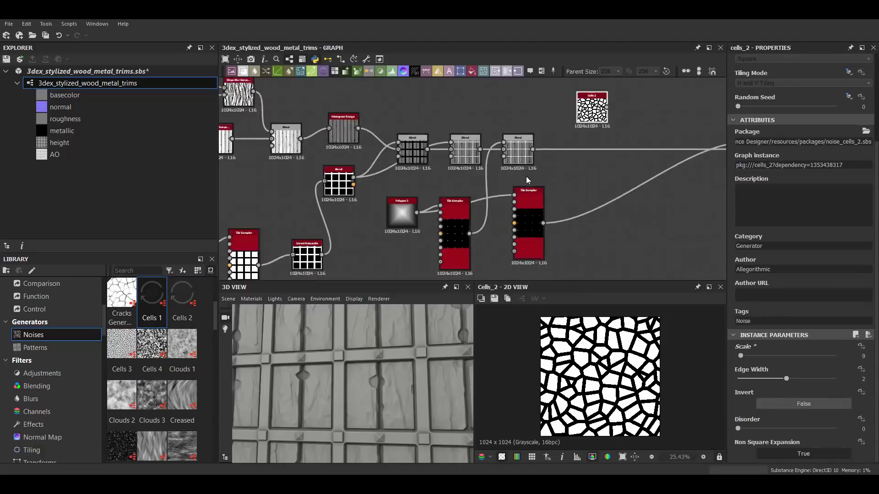
{"action": "scroll", "coordinate": [456, 162], "scroll_direction": "up", "scroll_amount": 2}
{"action": "mouse_move", "coordinate": [474, 179]}
{"action": "left_mouse_down"}
{"action": "mouse_move", "coordinate": [457, 161]}
{"action": "mouse_move", "coordinate": [435, 161]}
{"action": "left_mouse_up"}
Chain Flood Fill and Flood Fill to Gradient after Cells 2
{"action": "left_click", "coordinate": [46, 425]}
{"action": "scroll", "coordinate": [45, 390], "scroll_direction": "down", "scroll_amount": 1}
{"action": "type", "text": "floo"}
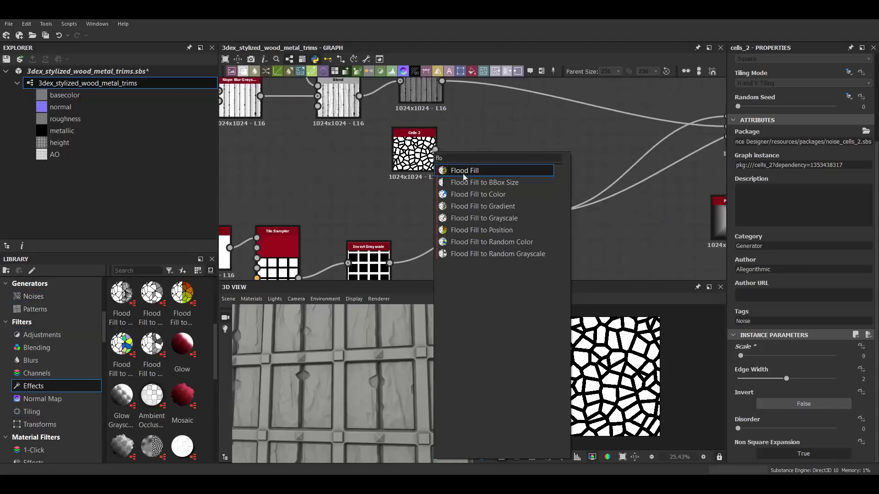
{"action": "left_click", "coordinate": [462, 174]}
{"action": "left_click_drag", "start_coordinate": [495, 149], "coordinate": [499, 160]}
{"action": "type", "text": "floo"}
{"action": "left_click", "coordinate": [565, 212]}
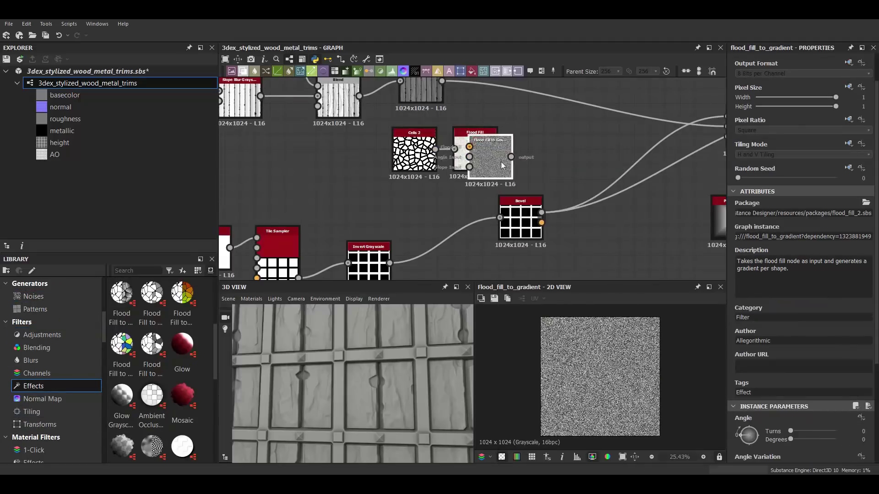
Add a Blur HQ Grayscale after the gradient at intensity about 1.71
{"action": "scroll", "coordinate": [795, 351], "scroll_direction": "down", "scroll_amount": 3}
{"action": "scroll", "coordinate": [520, 195], "scroll_direction": "up", "scroll_amount": 1}
{"action": "mouse_move", "coordinate": [484, 192]}
{"action": "left_mouse_down"}
{"action": "mouse_move", "coordinate": [470, 209]}
{"action": "mouse_move", "coordinate": [499, 194]}
{"action": "left_mouse_up"}
{"action": "type", "text": "blur"}
{"action": "left_click", "coordinate": [567, 232]}
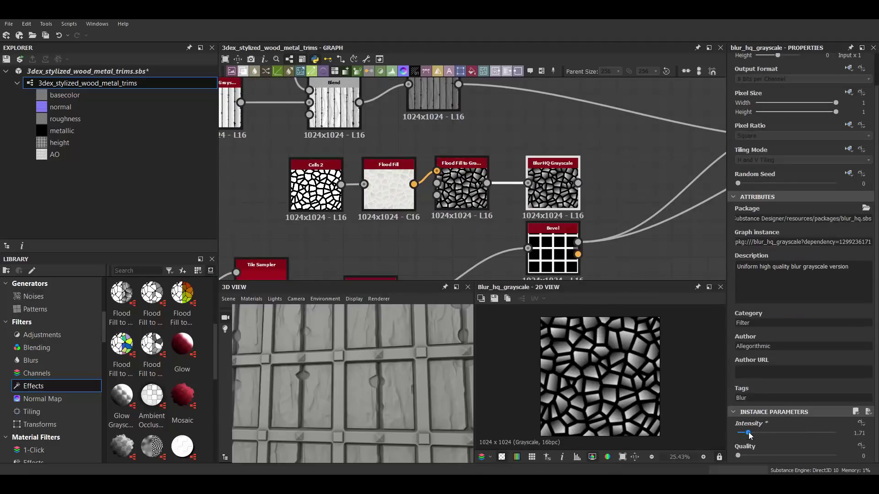
{"action": "middle_click_drag", "start_coordinate": [567, 232], "coordinate": [496, 200]}
Add a new Blend node via quick node search
{"action": "key", "text": "space"}
{"action": "type", "text": "blend"}
{"action": "key", "text": "Return"}
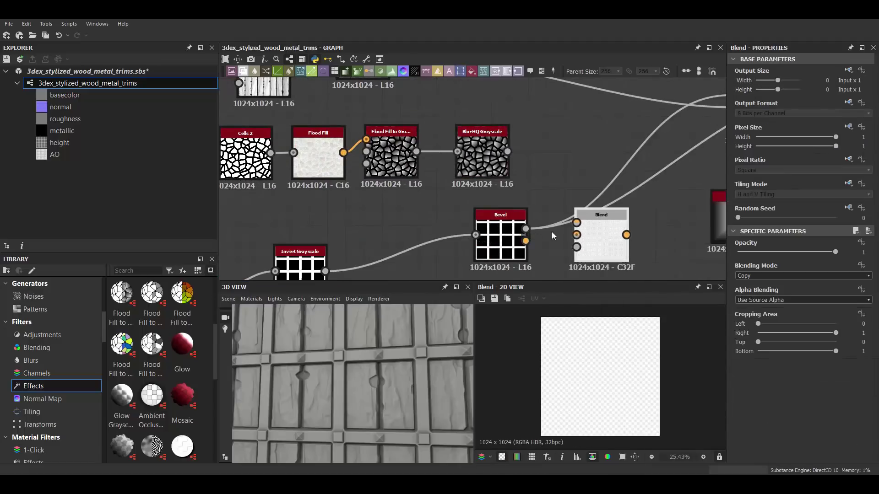
Wire the Bevel and blurred cells into the new Blend and position it
{"action": "left_click_drag", "start_coordinate": [525, 229], "coordinate": [577, 223]}
{"action": "middle_click_drag", "start_coordinate": [551, 236], "coordinate": [598, 166]}
{"action": "left_click_drag", "start_coordinate": [599, 166], "coordinate": [568, 151]}
{"action": "middle_click_drag", "start_coordinate": [568, 151], "coordinate": [631, 128]}
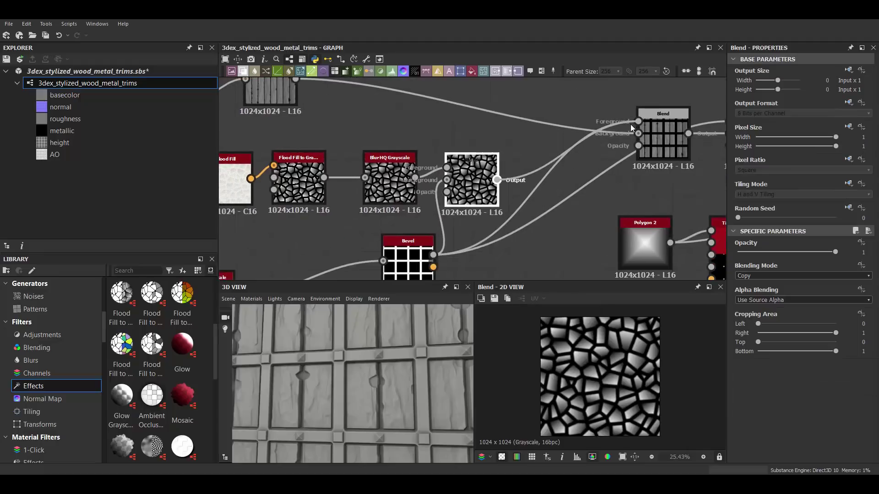
Set the Blend to Min (Darken) mode with a lowered opacity
{"action": "left_click_drag", "start_coordinate": [485, 192], "coordinate": [513, 200]}
{"action": "scroll", "coordinate": [751, 276], "scroll_direction": "down", "scroll_amount": 3}
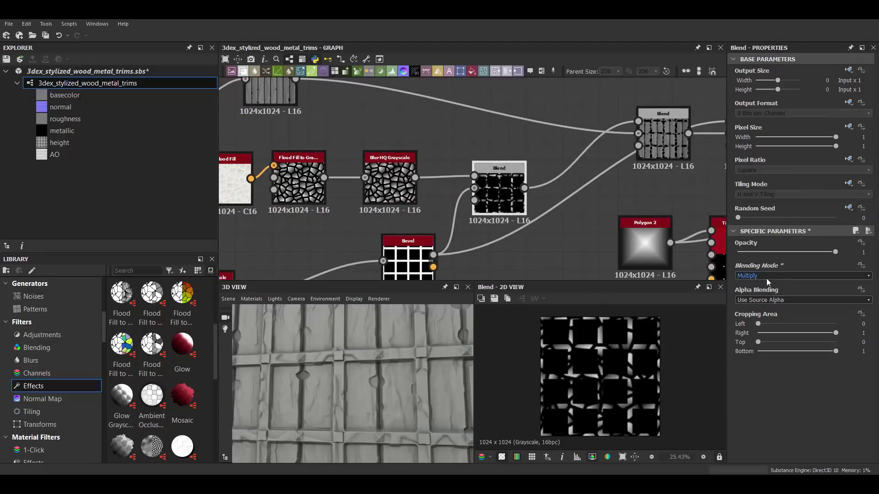
{"action": "left_click", "coordinate": [745, 252]}
{"action": "scroll", "coordinate": [599, 375], "scroll_direction": "up", "scroll_amount": 3}
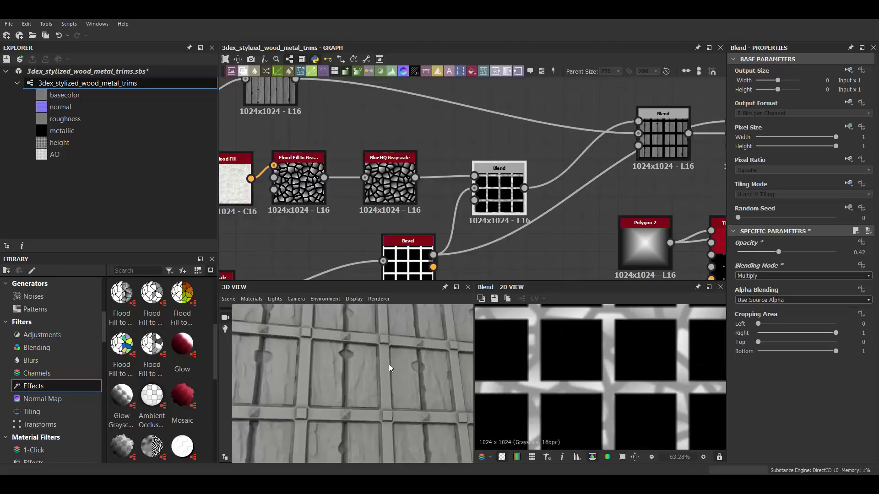
{"action": "left_click", "coordinate": [801, 276]}
{"action": "left_click", "coordinate": [756, 307]}
{"action": "key", "text": "Down"}
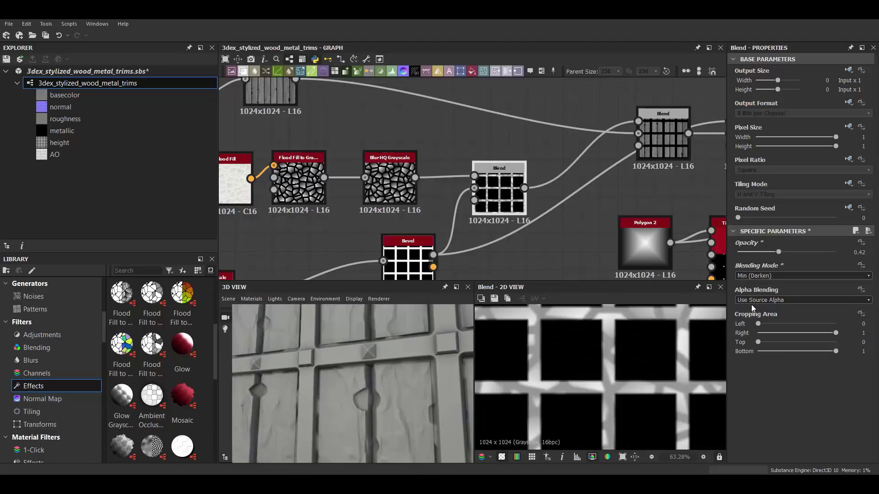
{"action": "scroll", "coordinate": [420, 211], "scroll_direction": "down", "scroll_amount": 1}
{"action": "mouse_move", "coordinate": [420, 211]}
{"action": "left_mouse_down"}
{"action": "mouse_move", "coordinate": [425, 194]}
{"action": "mouse_move", "coordinate": [493, 208]}
{"action": "left_mouse_up"}
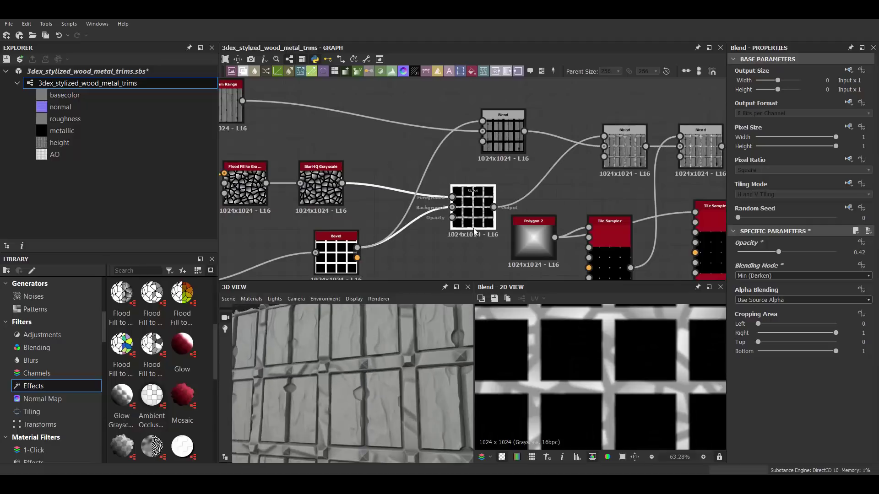
{"action": "left_click_drag", "start_coordinate": [778, 252], "coordinate": [745, 253]}
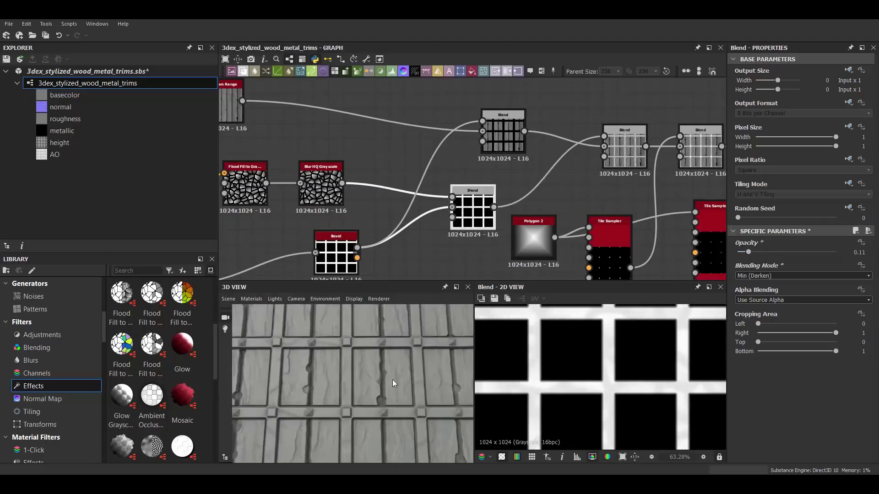
Raise the Cells 2 scale to 12 for finer cells
{"action": "middle_click_drag", "start_coordinate": [224, 182], "coordinate": [371, 176]}
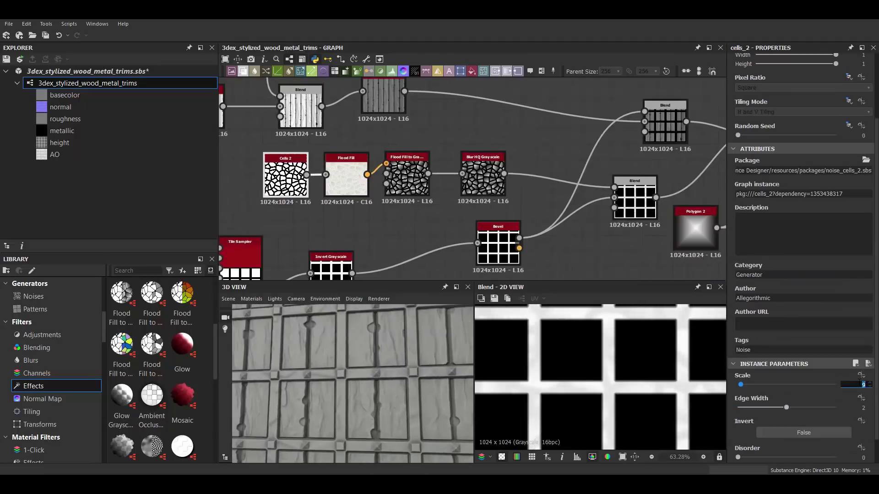
{"action": "type", "text": "3"}
{"action": "key", "text": "Return"}
{"action": "middle_click_drag", "start_coordinate": [301, 193], "coordinate": [279, 198]}
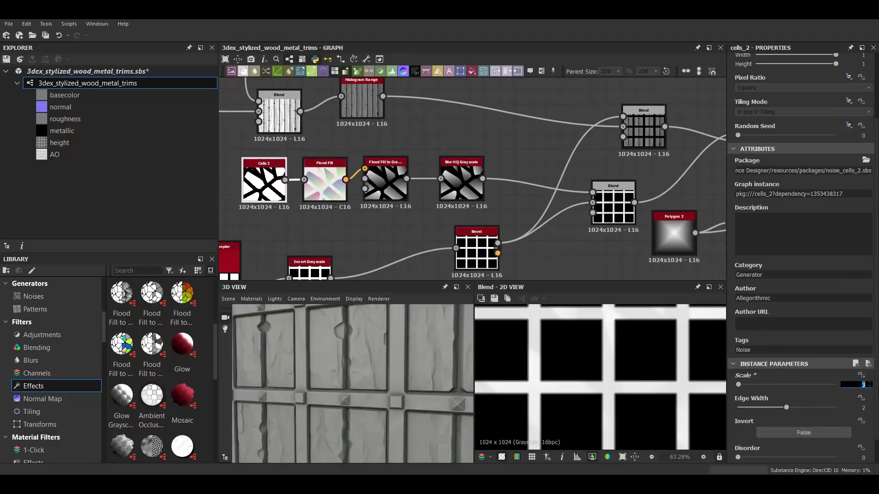
{"action": "left_click_drag", "start_coordinate": [738, 385], "coordinate": [748, 387]}
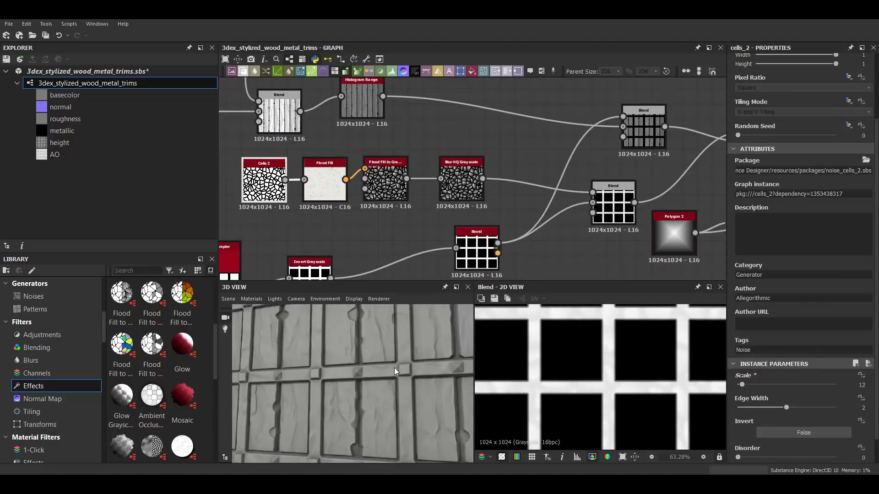
{"action": "scroll", "coordinate": [458, 192], "scroll_direction": "up", "scroll_amount": 3}
Compare blending modes and settle on Min (Darken) at 0.12 opacity
{"action": "left_click", "coordinate": [506, 196]}
{"action": "middle_click_drag", "start_coordinate": [424, 189], "coordinate": [332, 200]}
{"action": "left_click", "coordinate": [778, 252]}
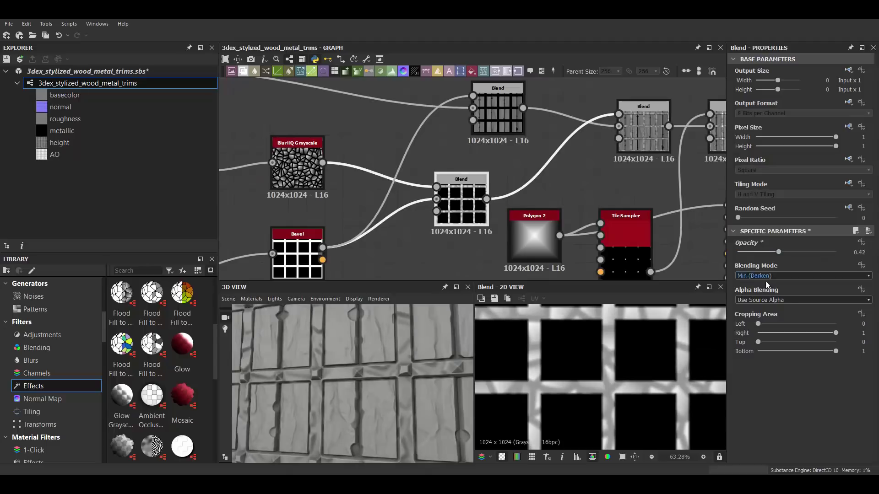
{"action": "left_click", "coordinate": [765, 276]}
{"action": "left_click", "coordinate": [763, 292]}
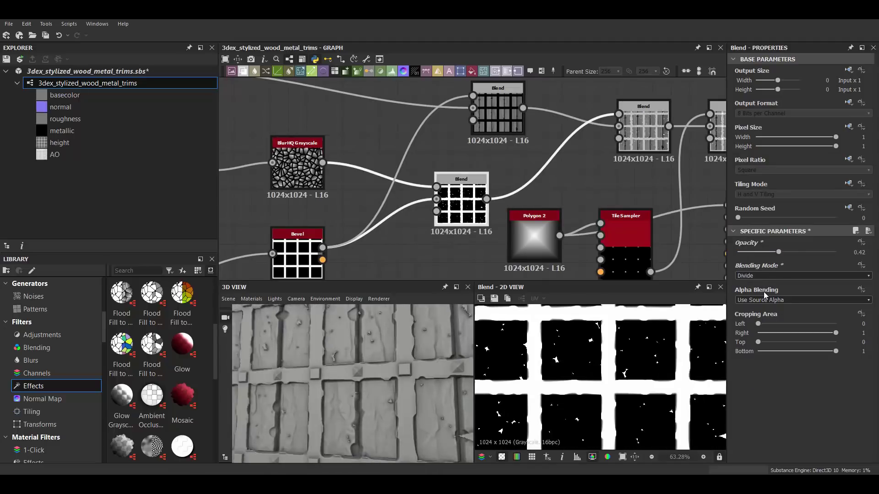
{"action": "key", "text": "ctrl+z"}
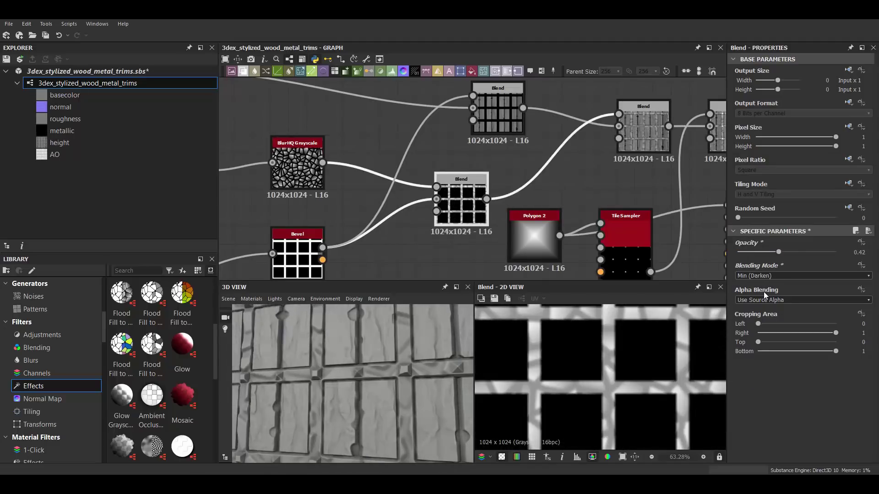
{"action": "left_click", "coordinate": [749, 252]}
Orbit and zoom the 3D preview to inspect the darkened trims
{"action": "left_click_drag", "start_coordinate": [411, 357], "coordinate": [380, 361]}
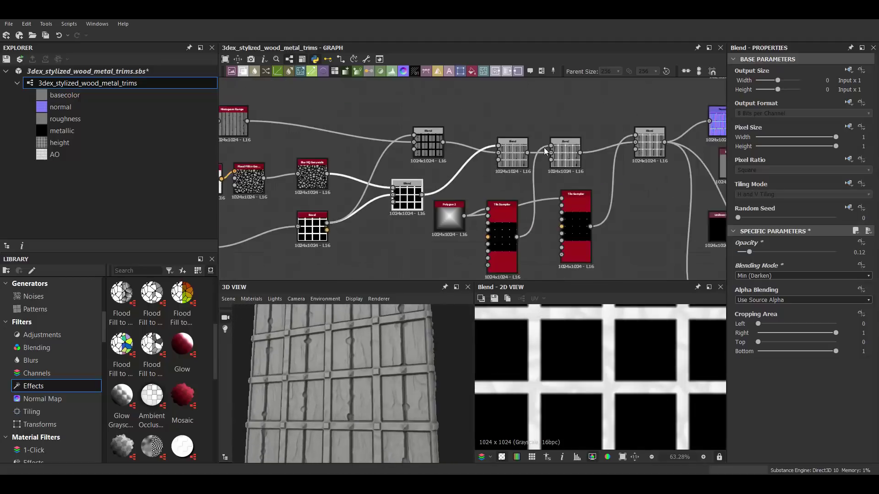
{"action": "scroll", "coordinate": [544, 147], "scroll_direction": "down", "scroll_amount": 5}
{"action": "scroll", "coordinate": [358, 165], "scroll_direction": "down", "scroll_amount": 2}
{"action": "scroll", "coordinate": [541, 223], "scroll_direction": "up", "scroll_amount": 3}
{"action": "scroll", "coordinate": [541, 223], "scroll_direction": "up", "scroll_amount": 1}
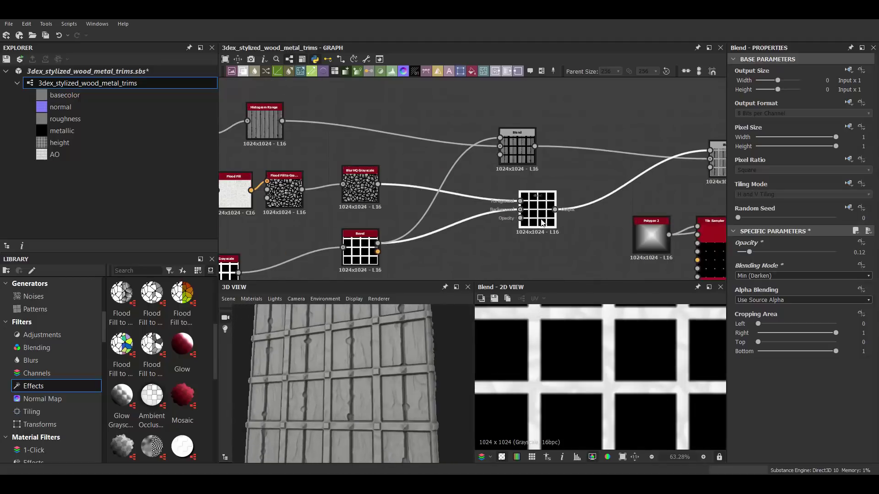
{"action": "scroll", "coordinate": [545, 220], "scroll_direction": "up", "scroll_amount": 1}
{"action": "scroll", "coordinate": [525, 171], "scroll_direction": "up", "scroll_amount": 2}
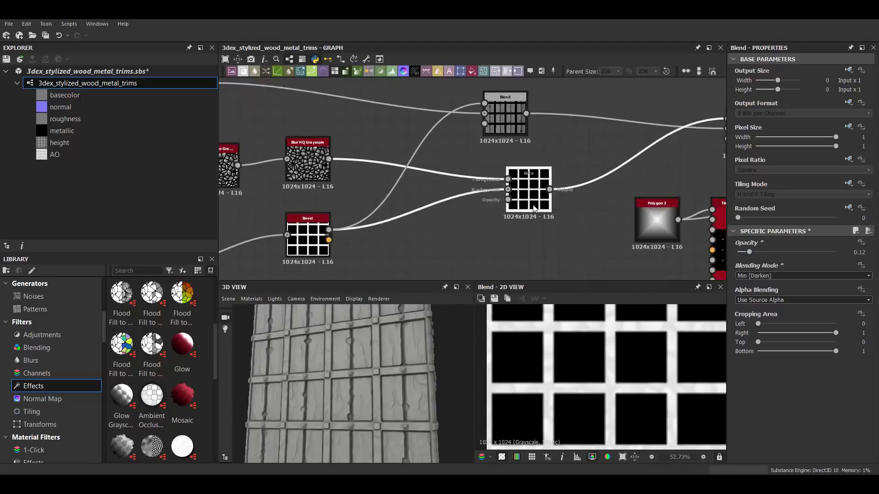
Insert a Slope Blur Grayscale node after the Blend
{"action": "key", "text": "space"}
{"action": "type", "text": "slope"}
{"action": "key", "text": "Return"}
{"action": "middle_click_drag", "start_coordinate": [523, 278], "coordinate": [498, 246]}
Add Clouds 2 noise and wire it into the Slope Blur's slope input
{"action": "key", "text": "space"}
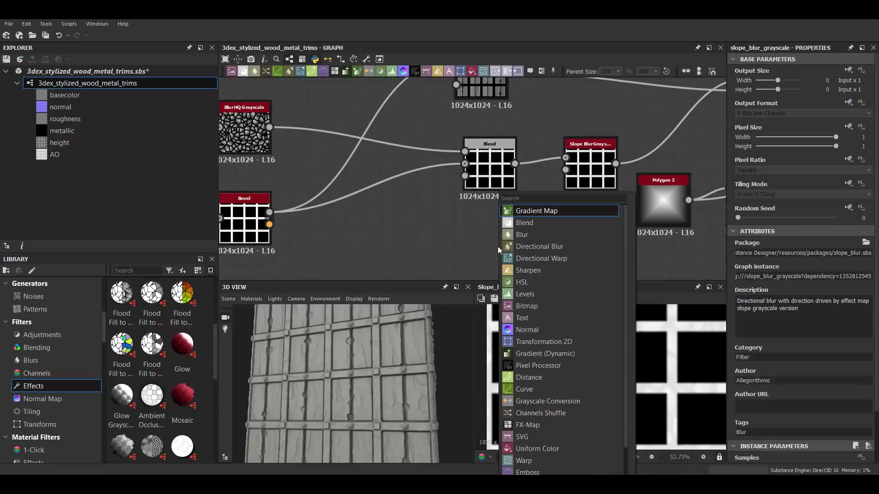
{"action": "type", "text": "grud"}
{"action": "key", "text": "BackSpace"}
{"action": "type", "text": "n"}
{"action": "key", "text": "Return"}
{"action": "key", "text": "ctrl+z"}
{"action": "key", "text": "space"}
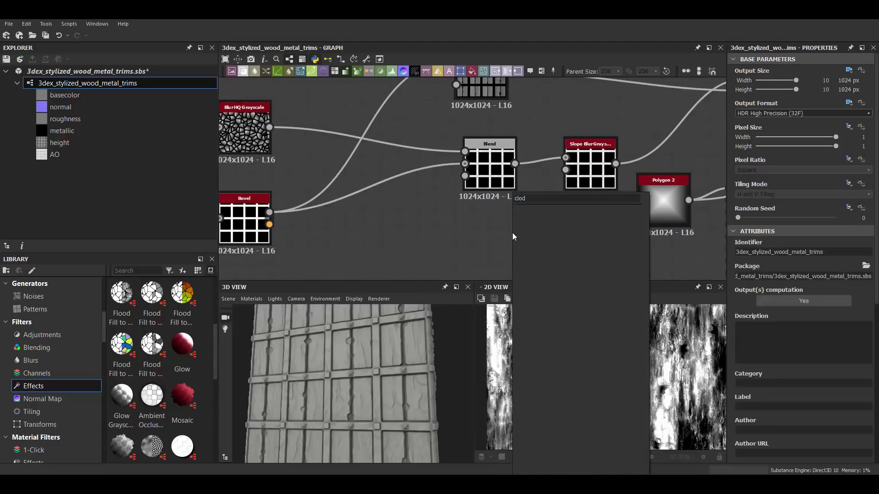
{"action": "type", "text": "clouds"}
{"action": "key", "text": "Return"}
{"action": "left_click_drag", "start_coordinate": [563, 221], "coordinate": [566, 170]}
{"action": "double_click", "coordinate": [590, 169]}
Lower the Slope Blur intensity and blur the clouds with Blur HQ Grayscale at about 3
{"action": "left_click_drag", "start_coordinate": [799, 431], "coordinate": [740, 431]}
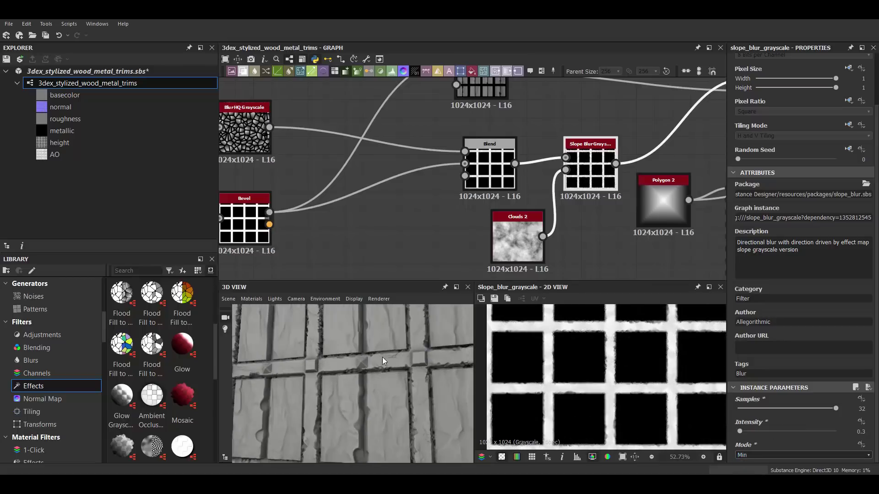
{"action": "scroll", "coordinate": [452, 243], "scroll_direction": "up", "scroll_amount": 1}
{"action": "left_click_drag", "start_coordinate": [452, 243], "coordinate": [442, 243]}
{"action": "key", "text": "space"}
{"action": "type", "text": "bl"}
{"action": "left_click", "coordinate": [556, 259]}
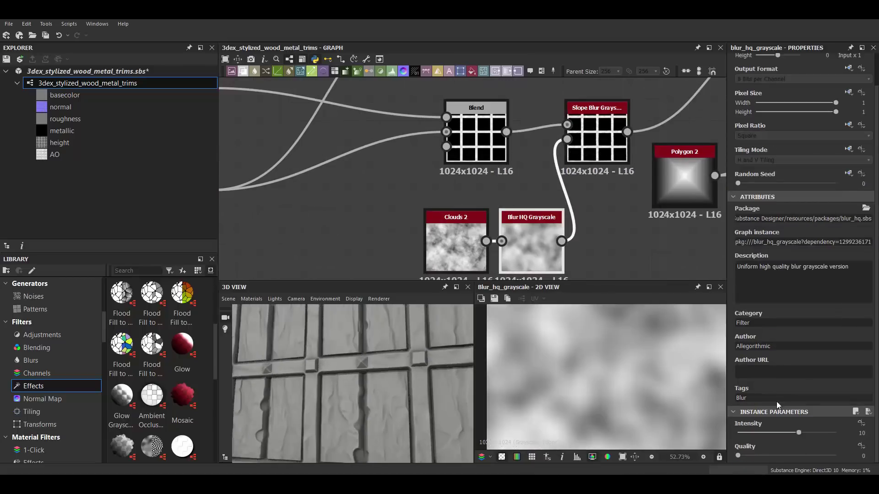
{"action": "mouse_move", "coordinate": [758, 433]}
{"action": "left_mouse_down"}
{"action": "mouse_move", "coordinate": [747, 431]}
{"action": "mouse_move", "coordinate": [756, 431]}
{"action": "left_mouse_up"}
{"action": "mouse_move", "coordinate": [444, 321]}
{"action": "left_mouse_down"}
{"action": "mouse_move", "coordinate": [397, 353]}
{"action": "mouse_move", "coordinate": [391, 369]}
{"action": "left_mouse_up"}
Set the Slope Blur intensity to 0.1 and add a Perlin Noise node
{"action": "left_click", "coordinate": [596, 137]}
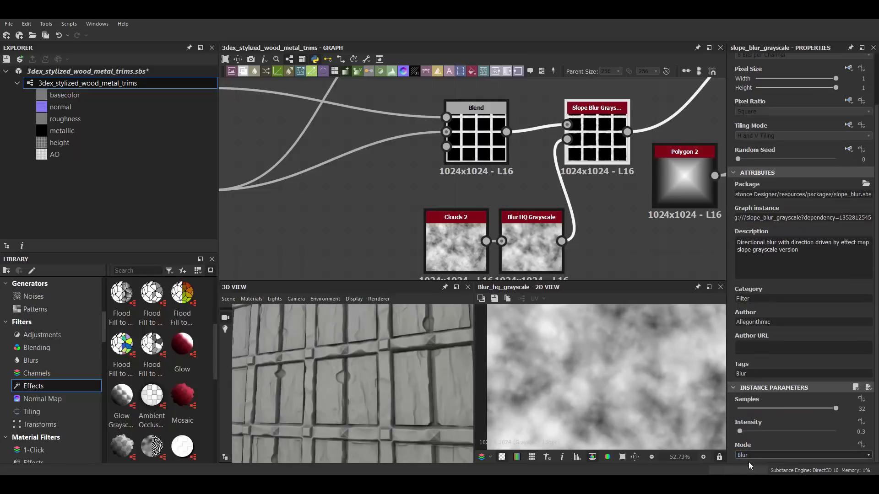
{"action": "mouse_move", "coordinate": [358, 337]}
{"action": "left_mouse_down"}
{"action": "mouse_move", "coordinate": [386, 381]}
{"action": "mouse_move", "coordinate": [367, 384]}
{"action": "mouse_move", "coordinate": [380, 375]}
{"action": "left_mouse_up"}
{"action": "key", "text": "Return"}
{"action": "key", "text": "ctrl+v"}
{"action": "mouse_move", "coordinate": [597, 225]}
{"action": "left_mouse_down"}
{"action": "mouse_move", "coordinate": [455, 221]}
{"action": "mouse_move", "coordinate": [462, 190]}
{"action": "mouse_move", "coordinate": [482, 203]}
{"action": "left_mouse_up"}
Chain Levels and Blur HQ Grayscale after Perlin Noise and wire them into the Slope Blur
{"action": "left_click", "coordinate": [485, 207]}
{"action": "scroll", "coordinate": [503, 219], "scroll_direction": "up", "scroll_amount": 2}
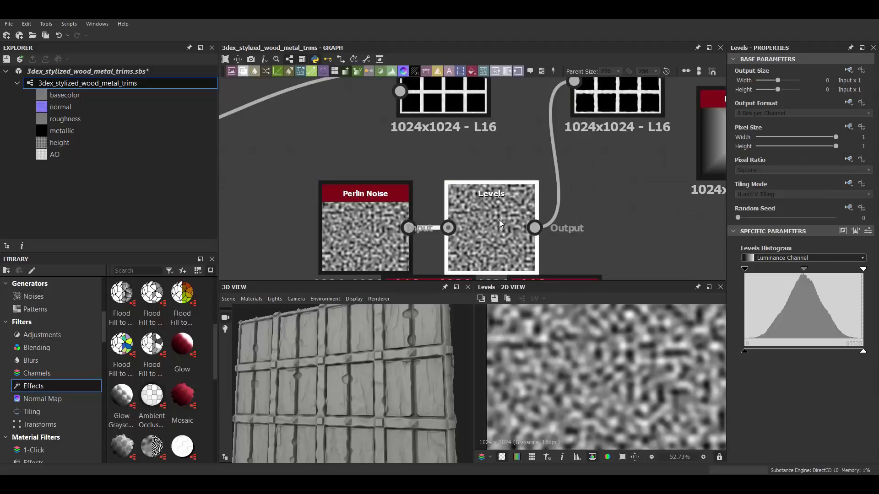
{"action": "left_click_drag", "start_coordinate": [778, 271], "coordinate": [806, 273]}
{"action": "scroll", "coordinate": [556, 243], "scroll_direction": "down", "scroll_amount": 2}
{"action": "key", "text": "ctrl+v"}
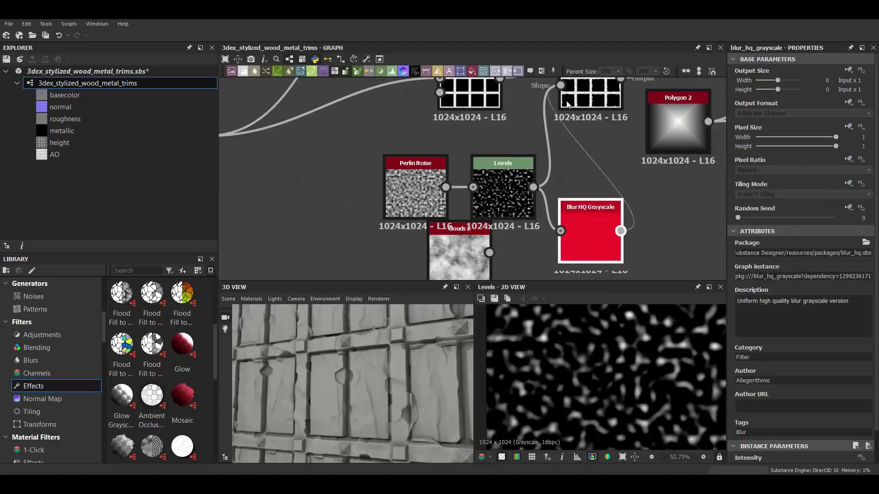
{"action": "left_click_drag", "start_coordinate": [576, 215], "coordinate": [554, 174]}
Push the Levels black point right for sparse specks and set Perlin Noise scale to 52
{"action": "left_click", "coordinate": [517, 190]}
{"action": "left_click_drag", "start_coordinate": [806, 270], "coordinate": [838, 274]}
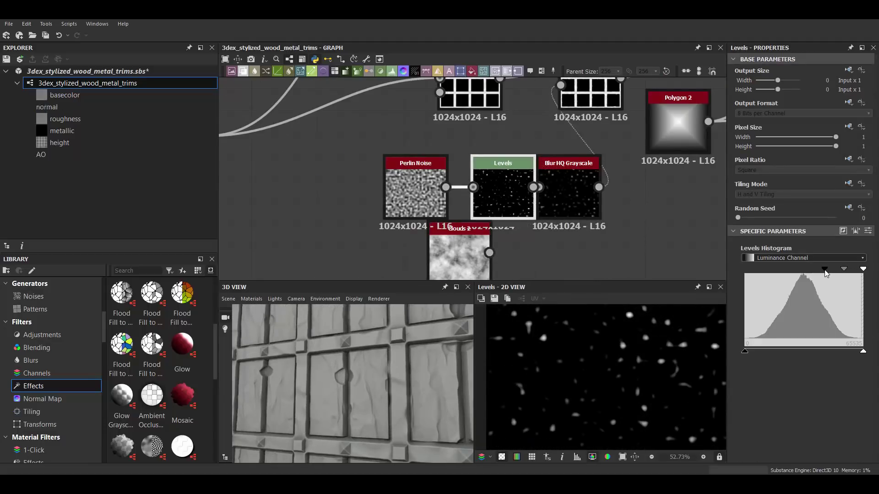
{"action": "left_click", "coordinate": [415, 187]}
{"action": "scroll", "coordinate": [804, 404], "scroll_direction": "down", "scroll_amount": 5}
{"action": "mouse_move", "coordinate": [830, 403]}
{"action": "left_mouse_down"}
{"action": "mouse_move", "coordinate": [751, 406]}
{"action": "mouse_move", "coordinate": [817, 406]}
{"action": "left_mouse_up"}
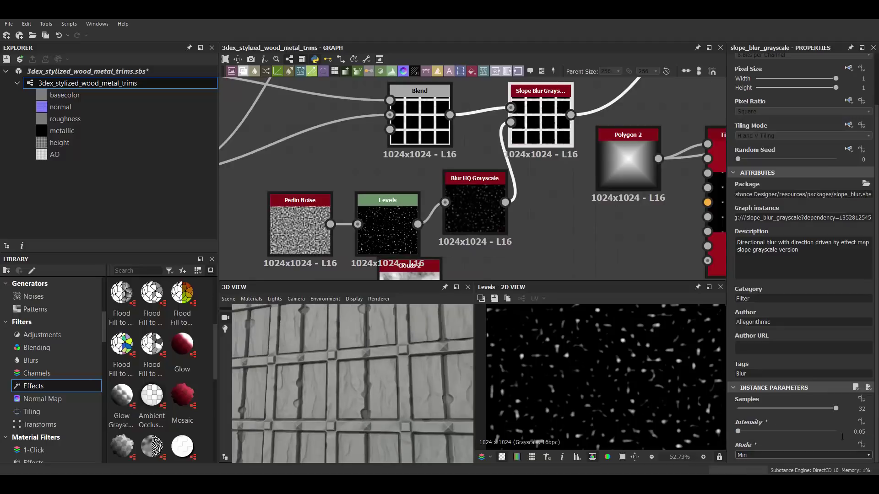
{"action": "scroll", "coordinate": [523, 161], "scroll_direction": "down", "scroll_amount": 2}
{"action": "scroll", "coordinate": [503, 165], "scroll_direction": "down", "scroll_amount": 3}
{"action": "scroll", "coordinate": [476, 167], "scroll_direction": "down", "scroll_amount": 2}
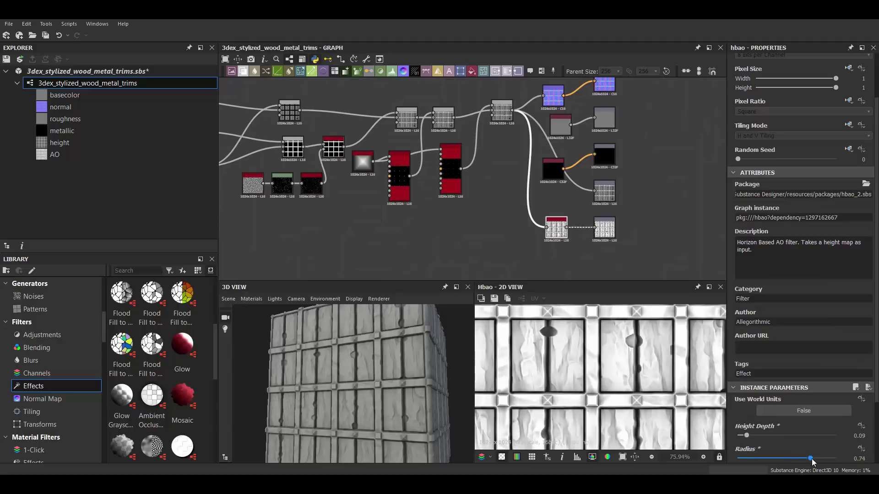
Raise the ambient occlusion radius to 0.48
{"action": "left_click_drag", "start_coordinate": [774, 461], "coordinate": [785, 458]}
{"action": "scroll", "coordinate": [641, 360], "scroll_direction": "up", "scroll_amount": 1}
{"action": "left_click_drag", "start_coordinate": [394, 333], "coordinate": [412, 339]}
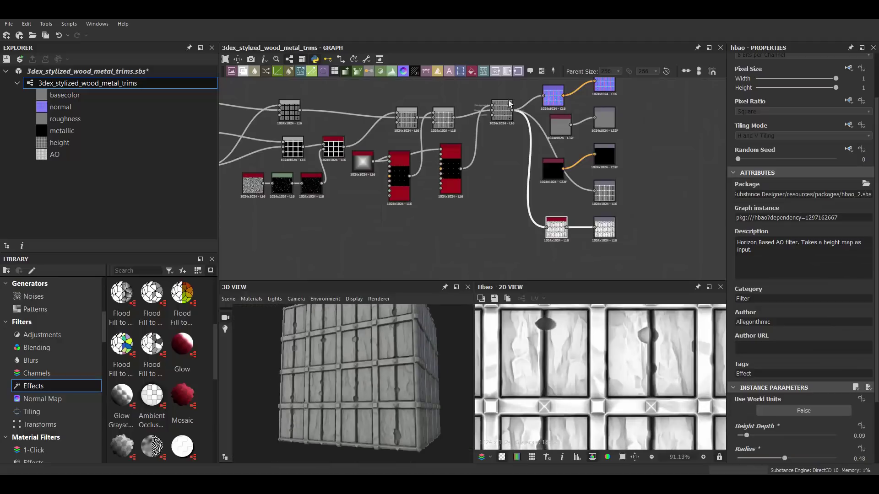
{"action": "scroll", "coordinate": [619, 200], "scroll_direction": "up", "scroll_amount": 1}
{"action": "scroll", "coordinate": [619, 200], "scroll_direction": "up", "scroll_amount": 1}
Set the normal format to DirectX, reposition Curvature Smooth and delete the flat Uniform Color node
{"action": "right_click", "coordinate": [583, 142]}
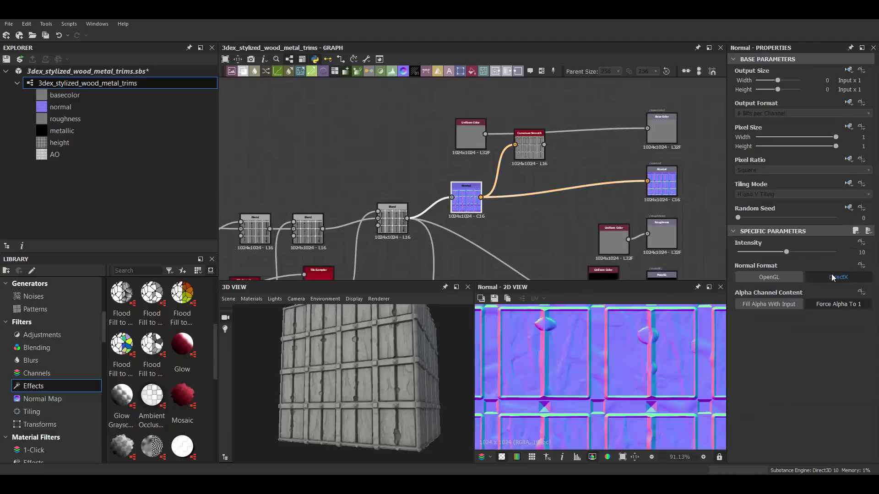
{"action": "left_click", "coordinate": [831, 276]}
{"action": "left_click_drag", "start_coordinate": [551, 136], "coordinate": [551, 172]}
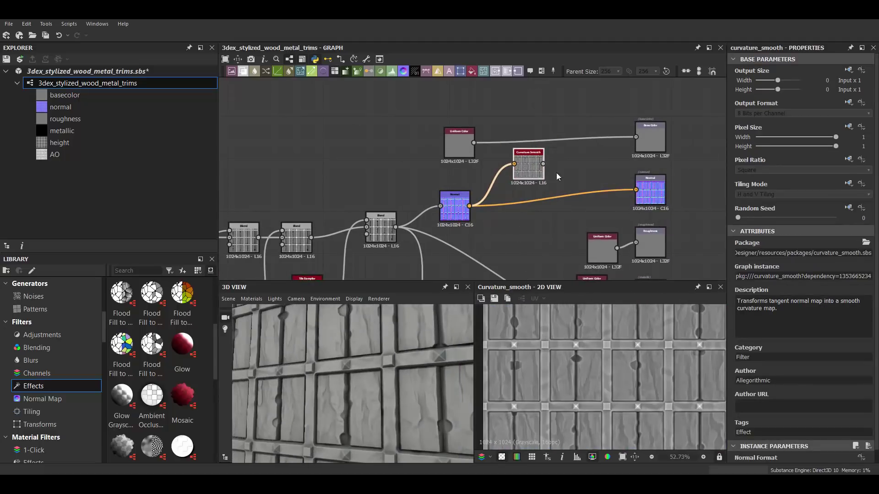
{"action": "left_click", "coordinate": [465, 137]}
{"action": "key", "text": "Delete"}
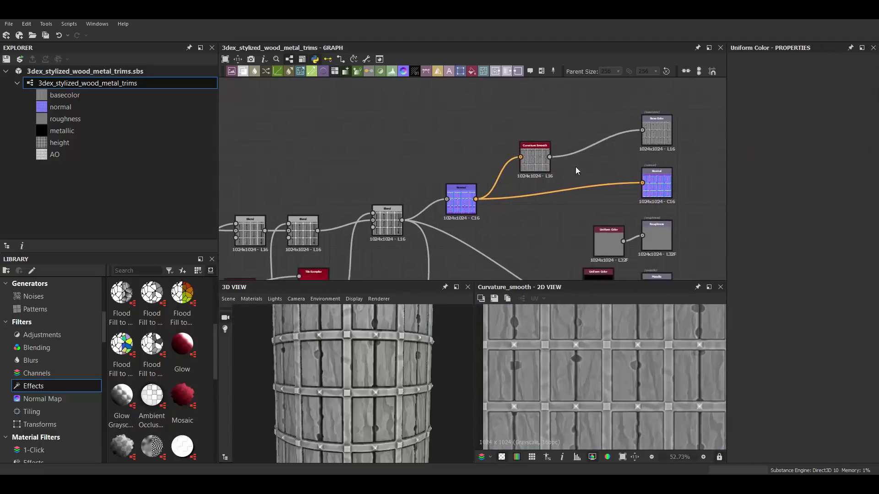
{"action": "key", "text": "space"}
Add a Gradient Map after Curvature Smooth and recolour its end key orange
{"action": "type", "text": "gradient"}
{"action": "key", "text": "Return"}
{"action": "left_click", "coordinate": [848, 336]}
{"action": "left_click", "coordinate": [373, 289]}
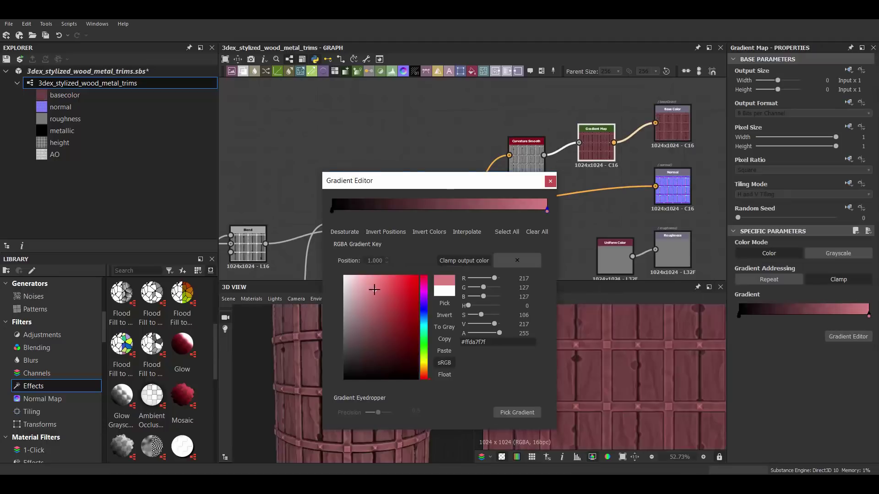
{"action": "left_click_drag", "start_coordinate": [366, 180], "coordinate": [495, 173]}
{"action": "key", "text": "ctrl+v"}
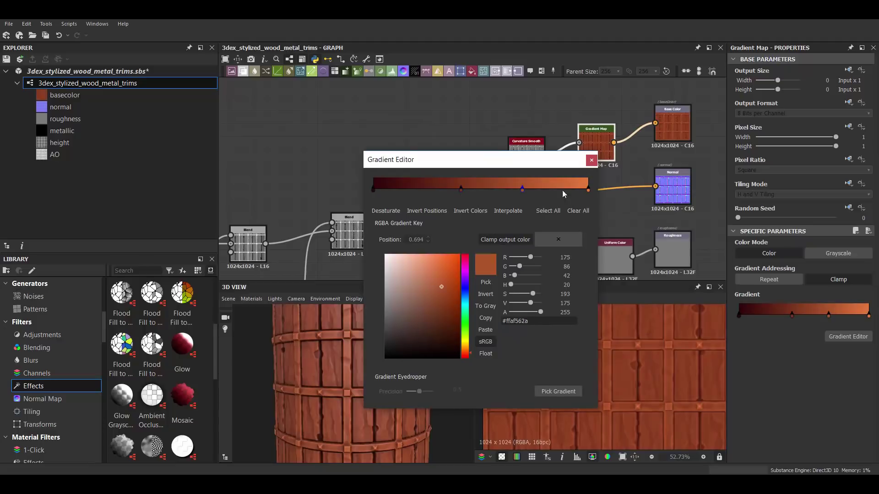
Move the middle key to 0.504, make it dark olive-brown, and nudge another key to 0.587
{"action": "left_click_drag", "start_coordinate": [462, 188], "coordinate": [482, 189]}
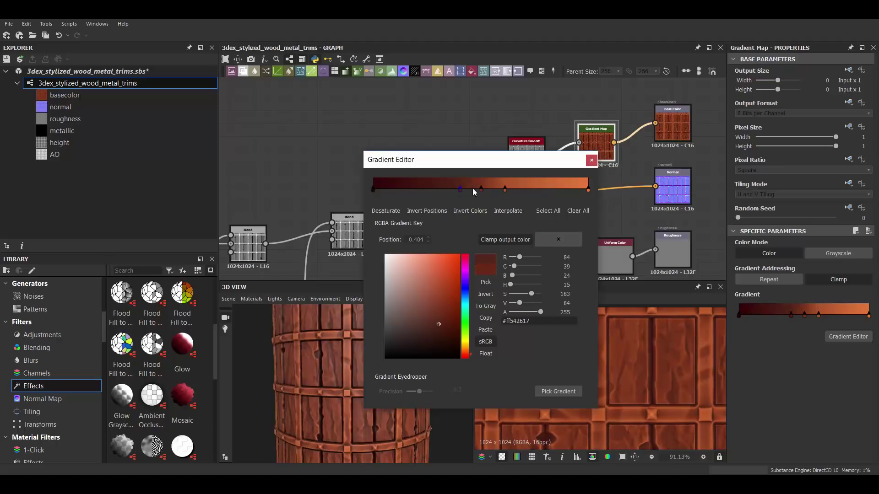
{"action": "left_click", "coordinate": [465, 345]}
{"action": "left_click", "coordinate": [409, 333]}
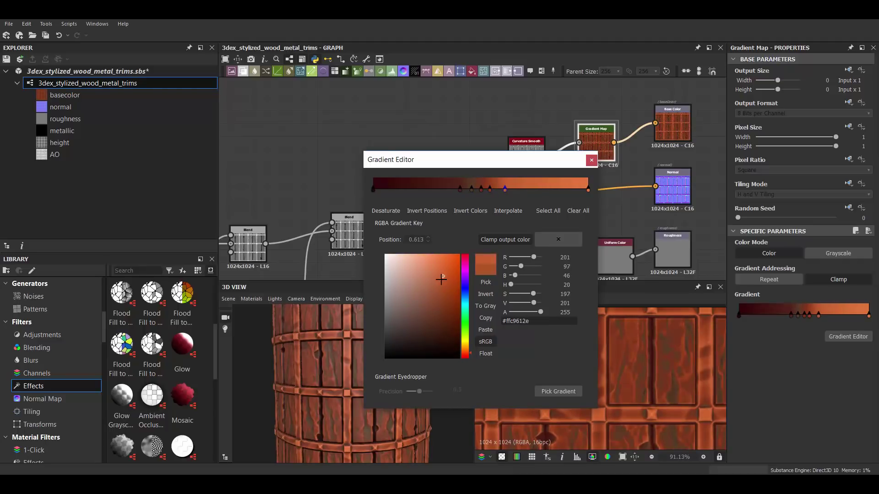
{"action": "left_click_drag", "start_coordinate": [505, 189], "coordinate": [500, 188]}
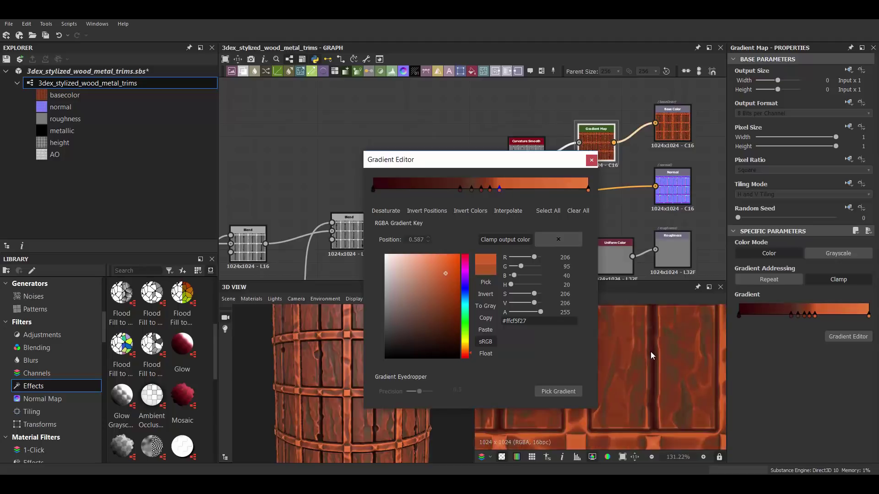
{"action": "scroll", "coordinate": [650, 352], "scroll_direction": "down", "scroll_amount": 3}
{"action": "scroll", "coordinate": [304, 361], "scroll_direction": "down", "scroll_amount": 2}
{"action": "scroll", "coordinate": [304, 361], "scroll_direction": "up", "scroll_amount": 2}
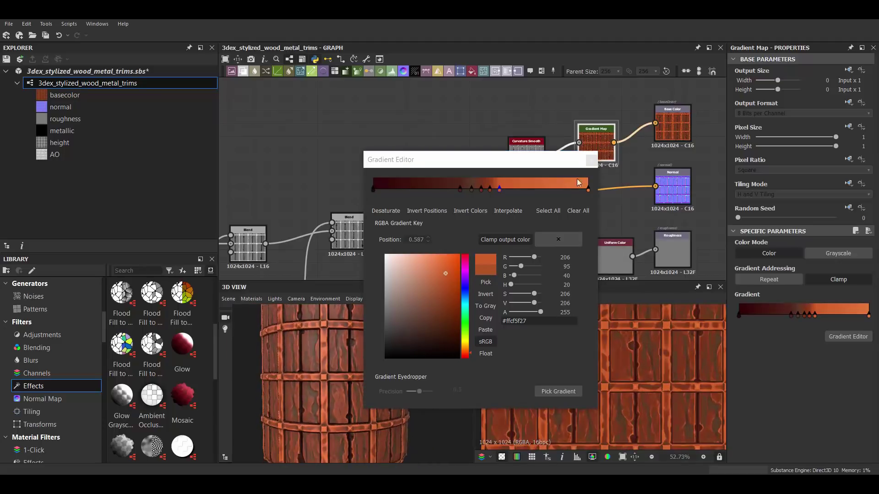
{"action": "left_click", "coordinate": [591, 159]}
{"action": "scroll", "coordinate": [549, 163], "scroll_direction": "up", "scroll_amount": 2}
Insert a second Gradient Map before the first with a muted brown end key
{"action": "left_click_drag", "start_coordinate": [484, 183], "coordinate": [504, 147]}
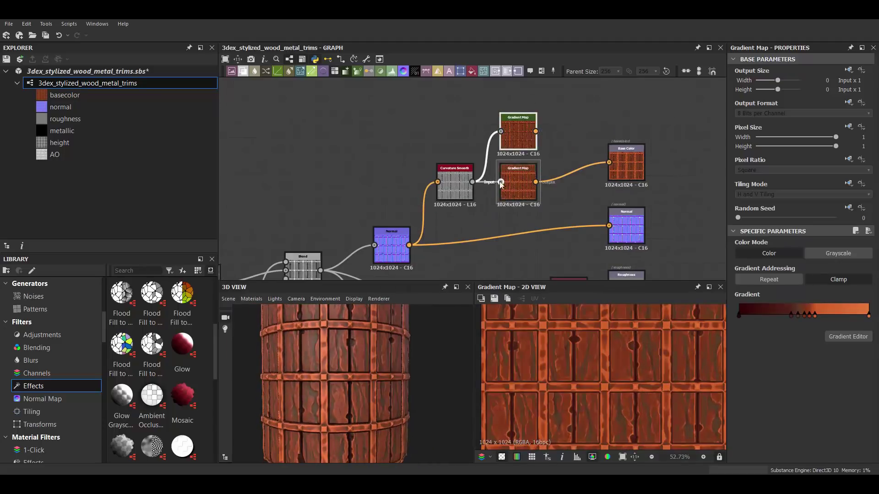
{"action": "left_click", "coordinate": [588, 189]}
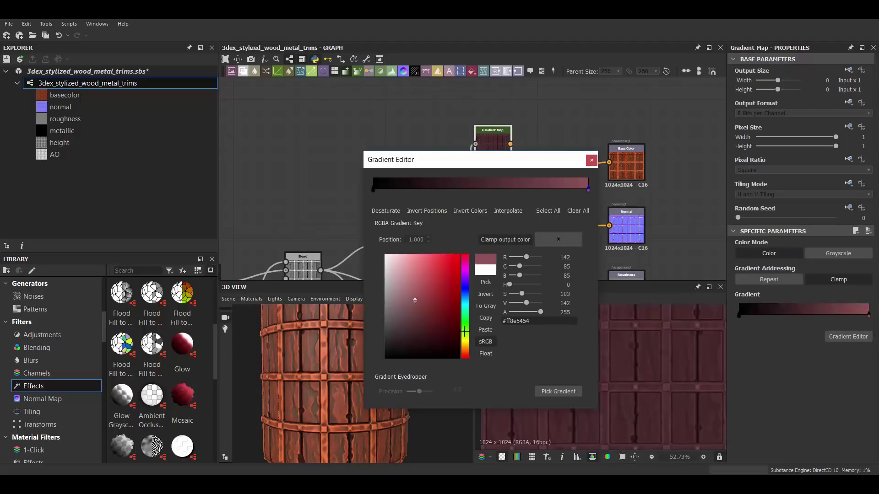
{"action": "left_click_drag", "start_coordinate": [465, 283], "coordinate": [465, 352]}
{"action": "left_click", "coordinate": [406, 294]}
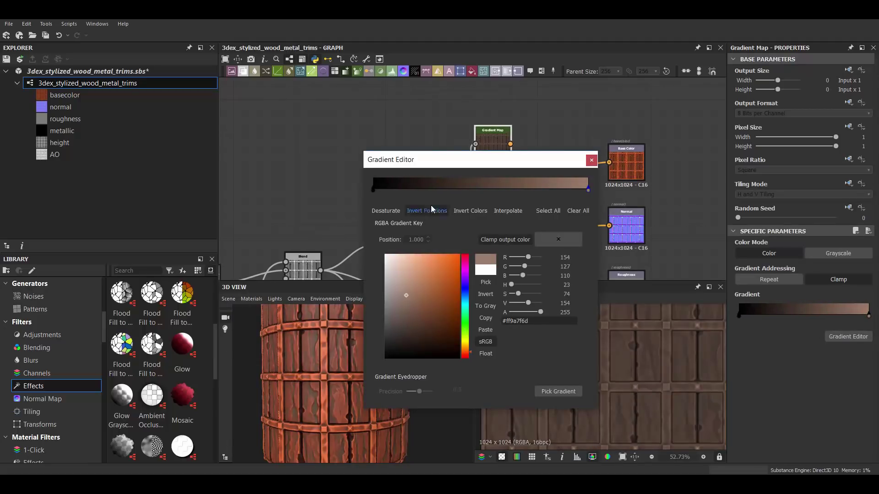
{"action": "left_click", "coordinate": [591, 161]}
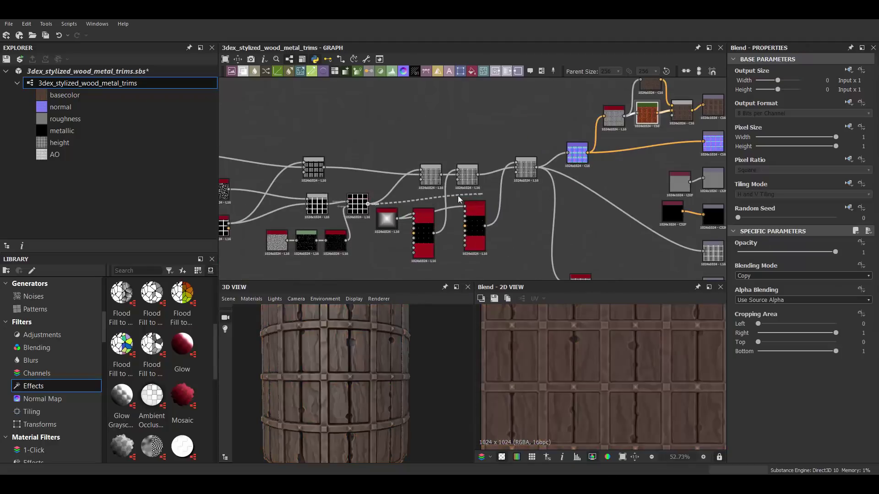
Set the metallic Uniform Color to white and preview the resulting Blend
{"action": "left_click", "coordinate": [683, 119]}
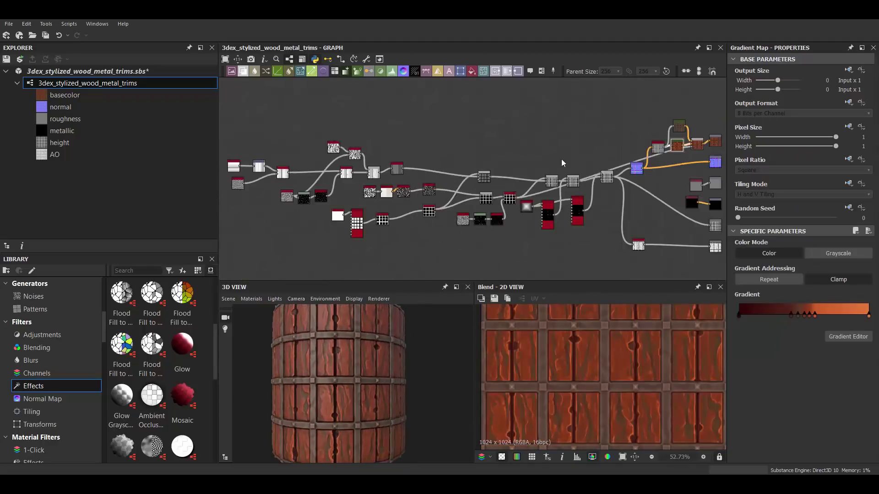
{"action": "middle_click_drag", "start_coordinate": [561, 159], "coordinate": [539, 211]}
{"action": "scroll", "coordinate": [457, 206], "scroll_direction": "up", "scroll_amount": 3}
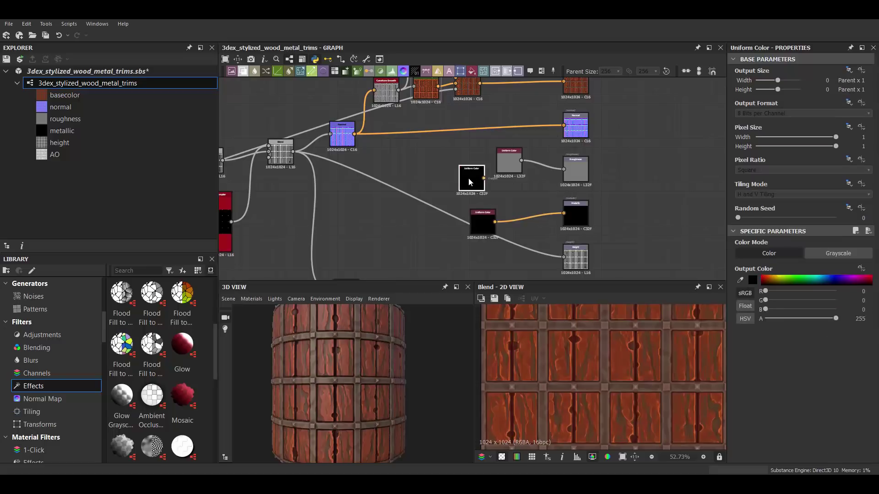
{"action": "double_click", "coordinate": [469, 182]}
{"action": "left_click", "coordinate": [425, 247]}
{"action": "scroll", "coordinate": [527, 228], "scroll_direction": "down", "scroll_amount": 3}
{"action": "left_click", "coordinate": [587, 220]}
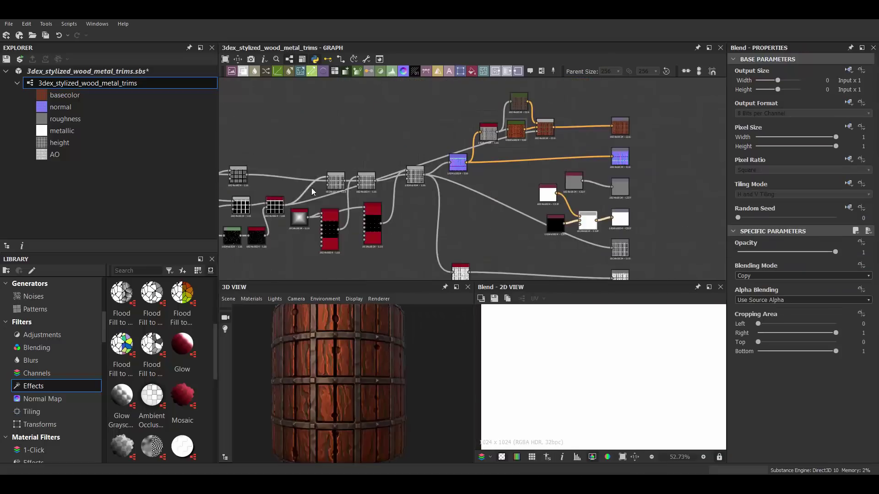
{"action": "scroll", "coordinate": [590, 224], "scroll_direction": "up", "scroll_amount": 2}
{"action": "scroll", "coordinate": [590, 224], "scroll_direction": "up", "scroll_amount": 2}
Darken the metallic Uniform Color to light grey
{"action": "left_click", "coordinate": [503, 160]}
{"action": "left_click", "coordinate": [752, 280]}
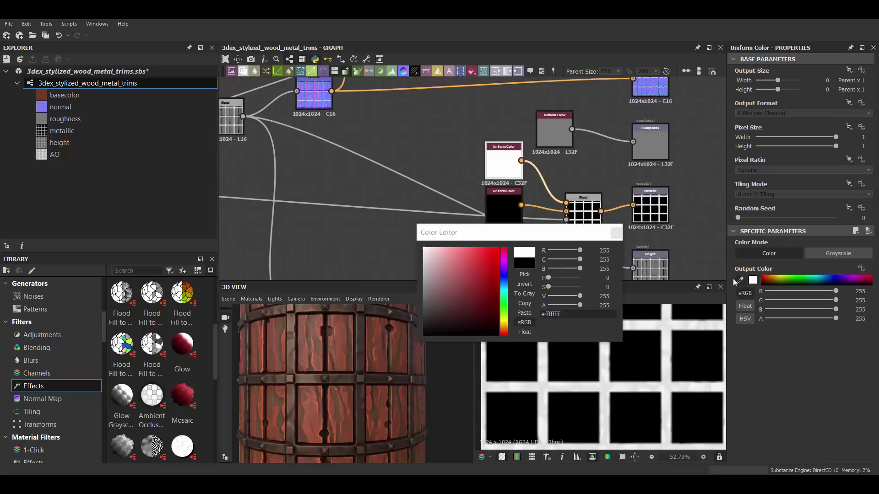
{"action": "left_click", "coordinate": [423, 270]}
{"action": "scroll", "coordinate": [525, 192], "scroll_direction": "down", "scroll_amount": 2}
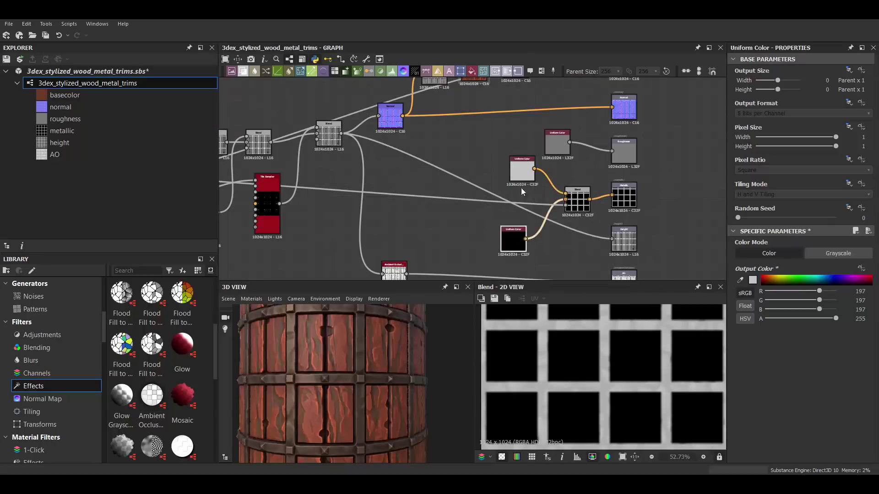
{"action": "scroll", "coordinate": [510, 202], "scroll_direction": "up", "scroll_amount": 3}
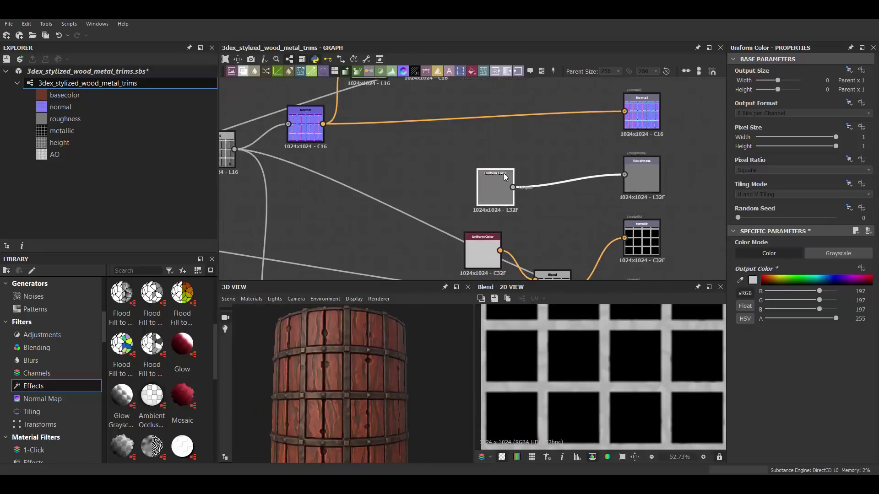
Add a Blend node for roughness from the graph's right-click menu
{"action": "right_click", "coordinate": [574, 192]}
{"action": "left_click", "coordinate": [590, 210]}
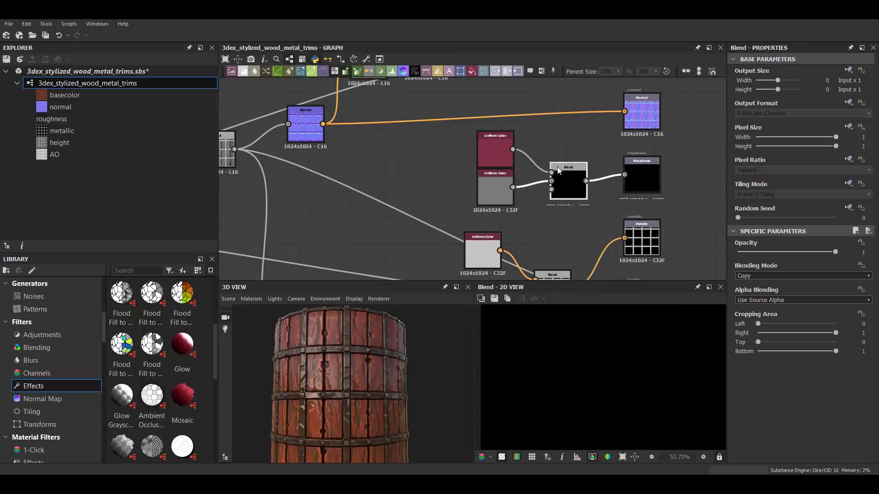
{"action": "scroll", "coordinate": [309, 201], "scroll_direction": "down", "scroll_amount": 3}
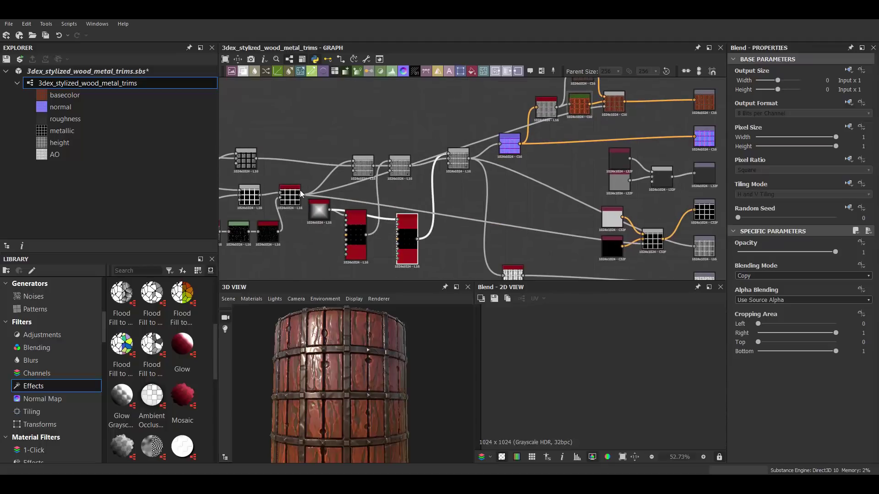
{"action": "left_click", "coordinate": [656, 188]}
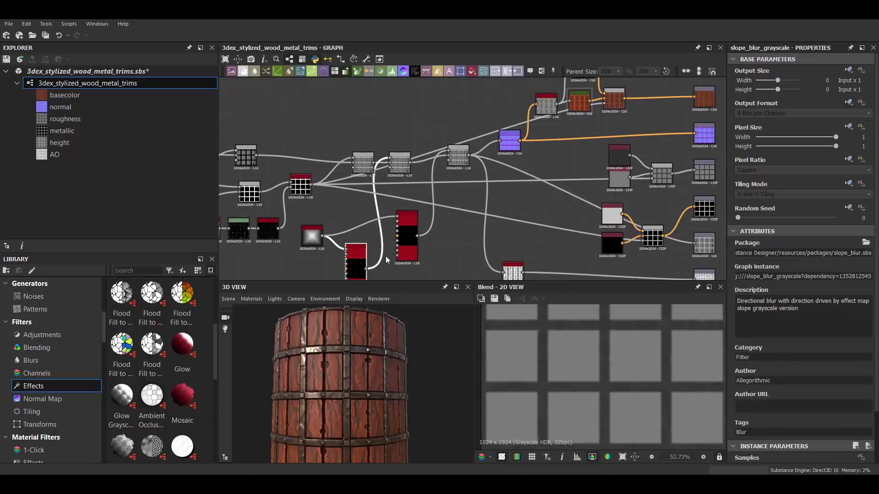
{"action": "scroll", "coordinate": [546, 170], "scroll_direction": "up", "scroll_amount": 3}
Set the two roughness Uniform Colors to grey values 78 and 174
{"action": "left_click", "coordinate": [468, 146]}
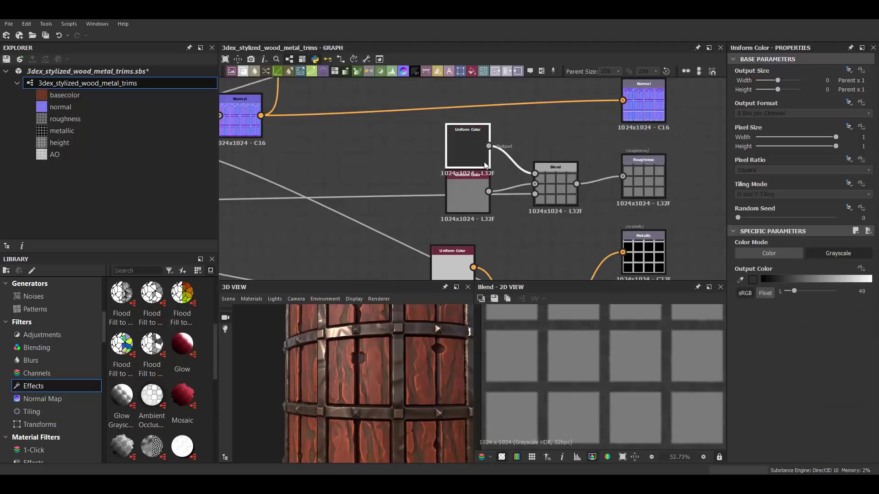
{"action": "left_click", "coordinate": [836, 277]}
{"action": "left_click_drag", "start_coordinate": [836, 277], "coordinate": [795, 278]}
{"action": "scroll", "coordinate": [372, 406], "scroll_direction": "down", "scroll_amount": 5}
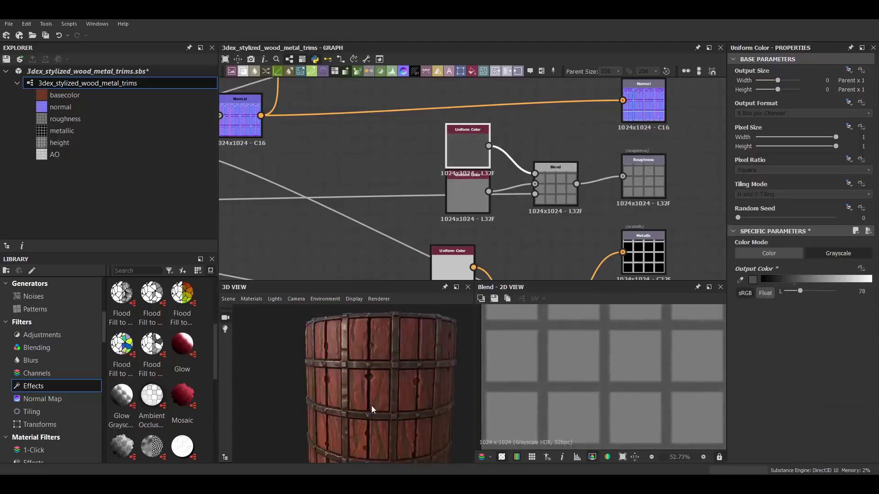
{"action": "scroll", "coordinate": [374, 375], "scroll_direction": "up", "scroll_amount": 2}
{"action": "left_click_drag", "start_coordinate": [465, 200], "coordinate": [457, 213]}
{"action": "left_click", "coordinate": [840, 278]}
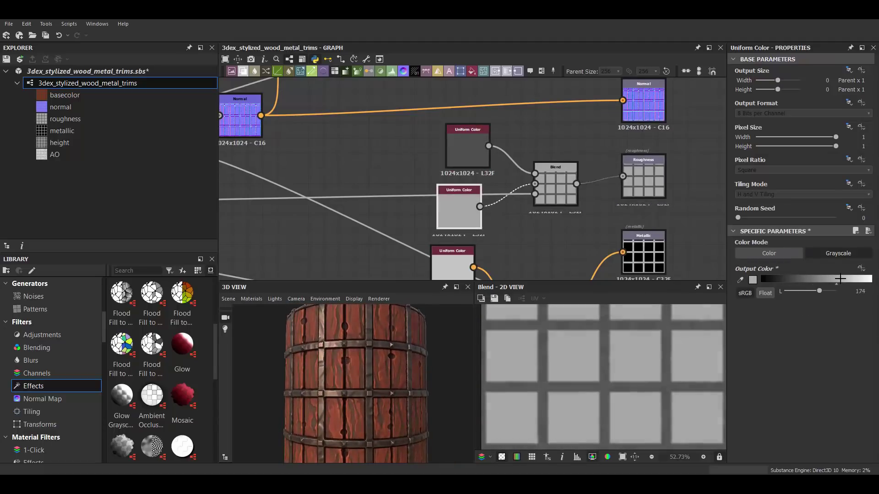
{"action": "left_click_drag", "start_coordinate": [352, 396], "coordinate": [366, 380]}
{"action": "scroll", "coordinate": [603, 173], "scroll_direction": "down", "scroll_amount": 5}
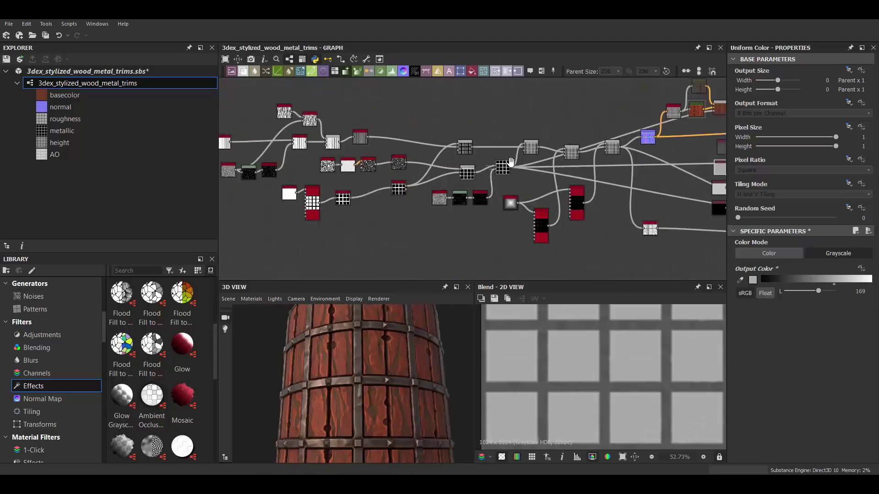
{"action": "scroll", "coordinate": [603, 173], "scroll_direction": "up", "scroll_amount": 4}
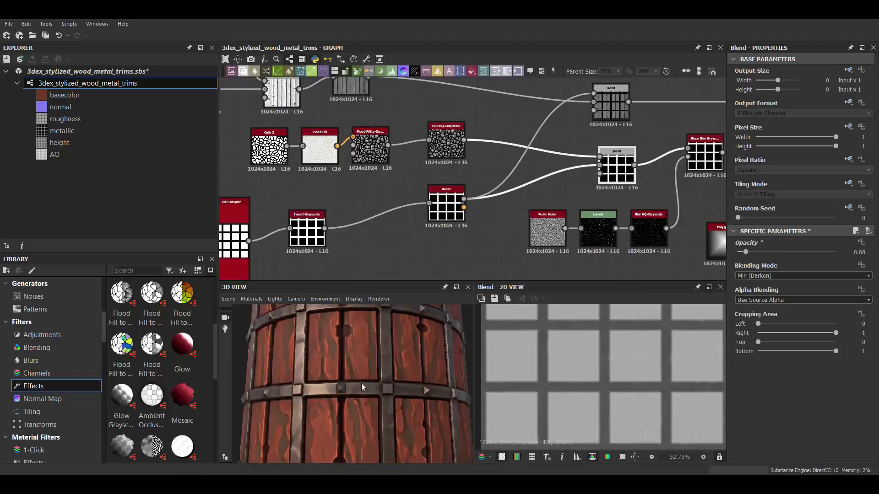
Wire a Clouds 2 node into the Slope Blur and lower its intensity to 1.27
{"action": "left_click_drag", "start_coordinate": [447, 142], "coordinate": [408, 143]}
{"action": "scroll", "coordinate": [465, 135], "scroll_direction": "up", "scroll_amount": 2}
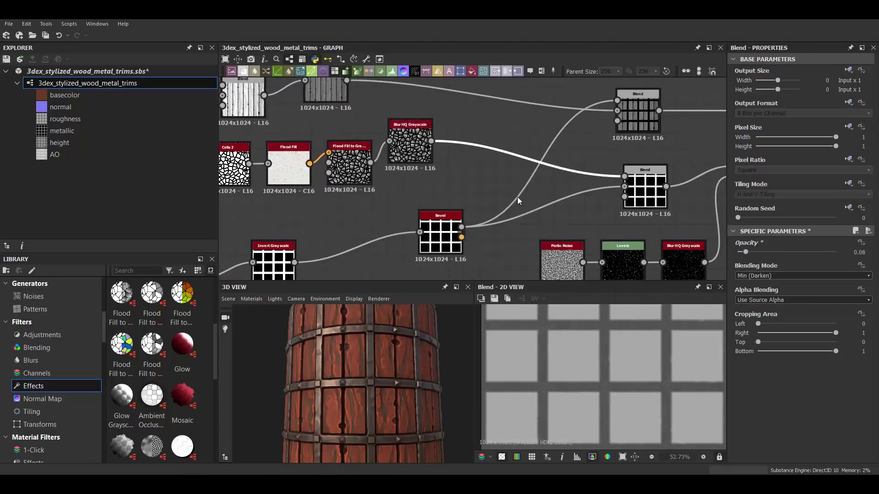
{"action": "left_click", "coordinate": [464, 222]}
{"action": "left_click", "coordinate": [527, 155]}
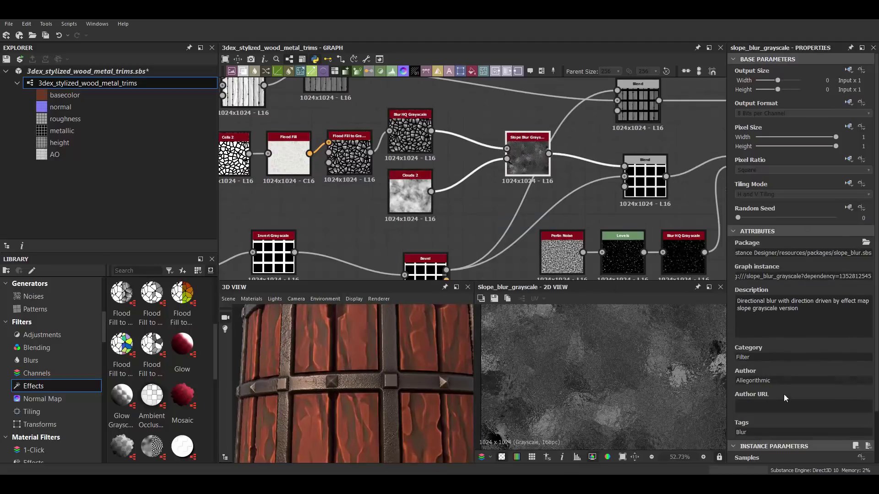
{"action": "scroll", "coordinate": [784, 394], "scroll_direction": "down", "scroll_amount": 2}
{"action": "left_click_drag", "start_coordinate": [762, 432], "coordinate": [745, 432]}
{"action": "scroll", "coordinate": [375, 361], "scroll_direction": "down", "scroll_amount": 3}
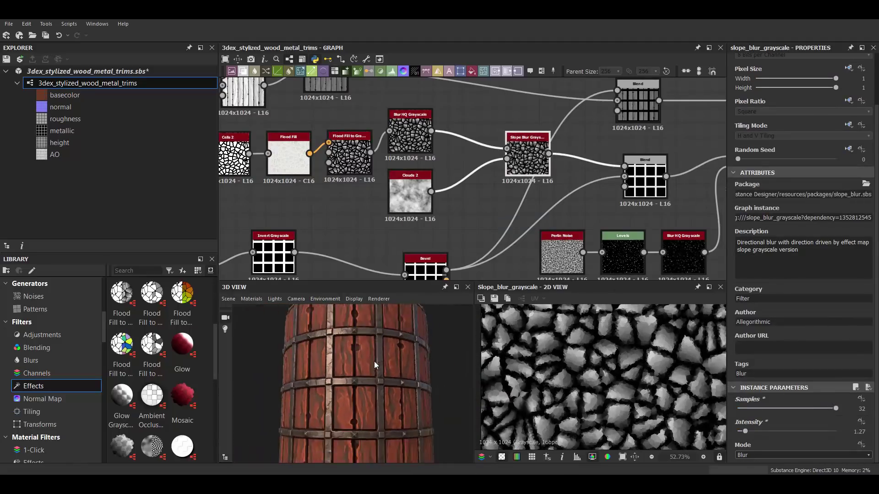
Insert a Blur HQ Grayscale after the Slope Blur with intensity 1.56
{"action": "left_click_drag", "start_coordinate": [535, 142], "coordinate": [479, 149]}
{"action": "key", "text": "space"}
{"action": "type", "text": "bl"}
{"action": "left_click", "coordinate": [555, 236]}
{"action": "left_click_drag", "start_coordinate": [799, 433], "coordinate": [747, 433]}
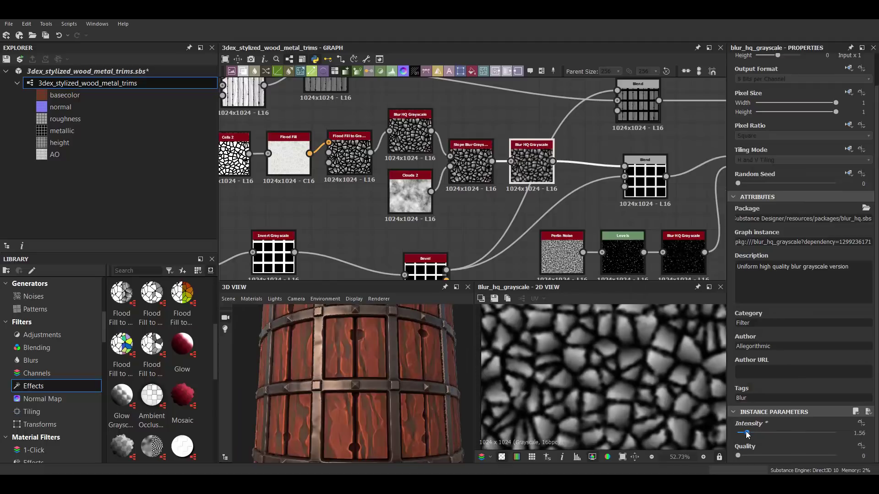
Raise the Slope Blur intensity to 7.59
{"action": "left_click", "coordinate": [471, 161]}
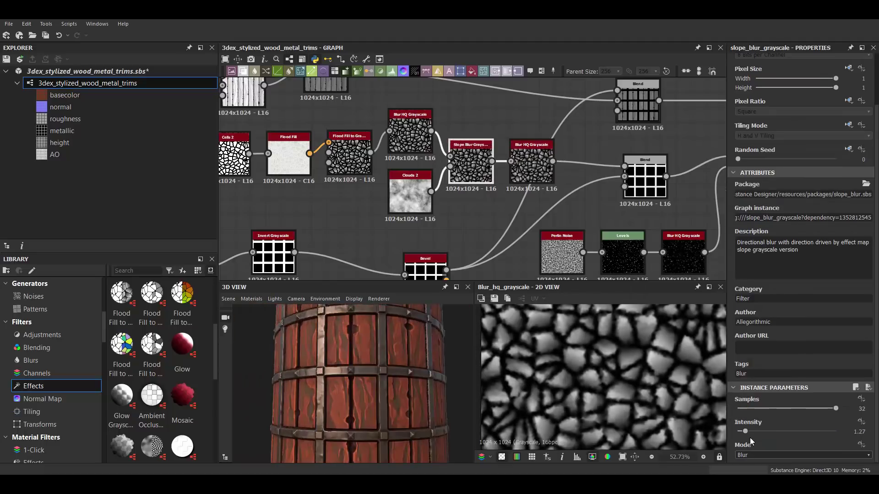
{"action": "left_click_drag", "start_coordinate": [763, 432], "coordinate": [784, 432]}
{"action": "left_click_drag", "start_coordinate": [328, 400], "coordinate": [376, 376]}
{"action": "scroll", "coordinate": [377, 376], "scroll_direction": "down", "scroll_amount": 3}
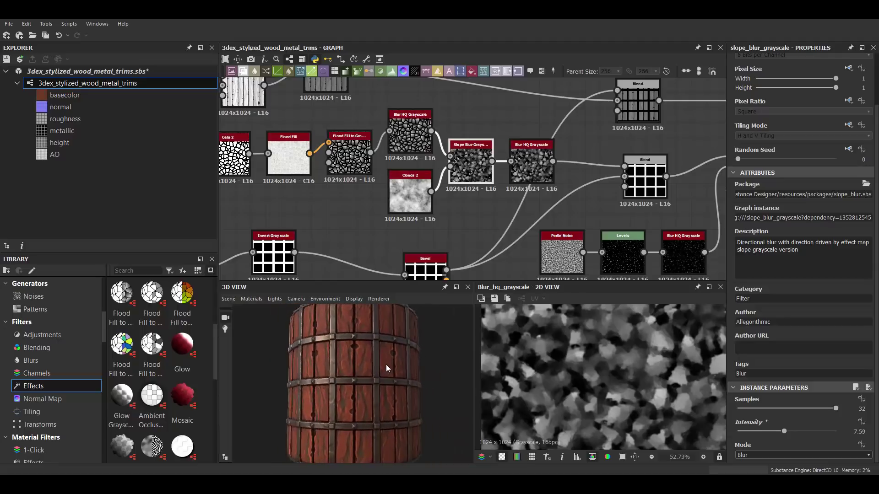
{"action": "scroll", "coordinate": [395, 394], "scroll_direction": "up", "scroll_amount": 3}
{"action": "scroll", "coordinate": [479, 182], "scroll_direction": "down", "scroll_amount": 3}
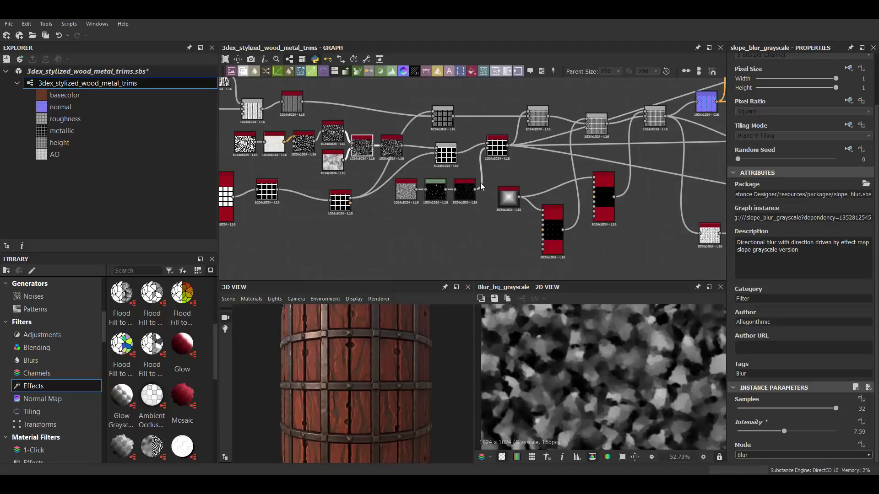
{"action": "scroll", "coordinate": [466, 188], "scroll_direction": "up", "scroll_amount": 2}
{"action": "scroll", "coordinate": [466, 188], "scroll_direction": "up", "scroll_amount": 1}
Adjust the Bevel distance to -0.02
{"action": "left_click", "coordinate": [373, 236]}
{"action": "left_click_drag", "start_coordinate": [784, 408], "coordinate": [785, 408]}
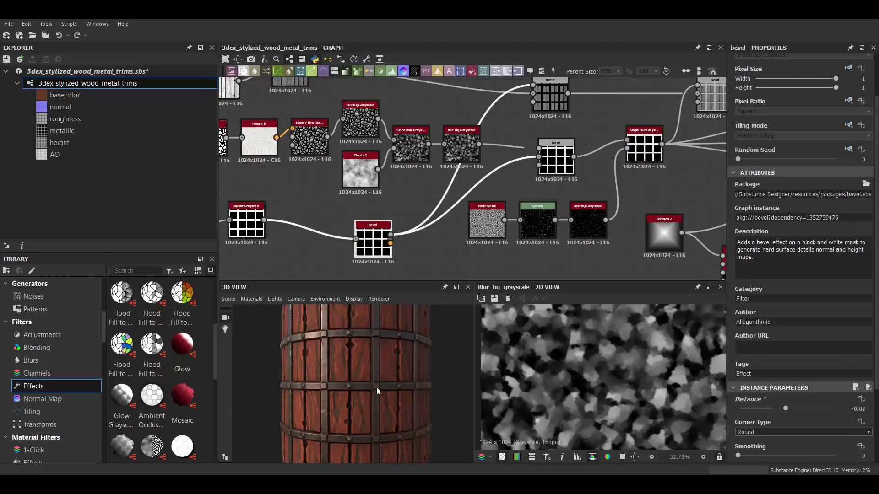
{"action": "scroll", "coordinate": [377, 390], "scroll_direction": "down", "scroll_amount": 1}
{"action": "scroll", "coordinate": [457, 183], "scroll_direction": "down", "scroll_amount": 3}
{"action": "scroll", "coordinate": [513, 134], "scroll_direction": "up", "scroll_amount": 3}
{"action": "left_click", "coordinate": [486, 138]}
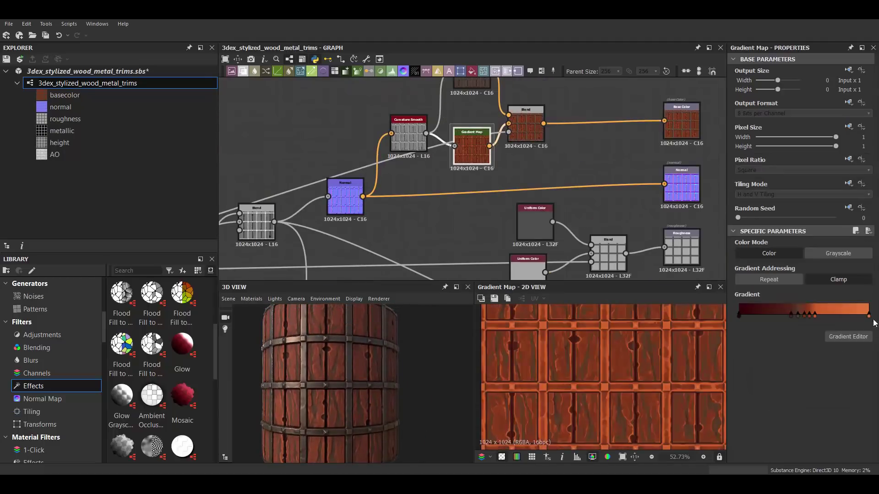
Darken the wood colour key in the Gradient Map toward brown
{"action": "double_click", "coordinate": [814, 315]}
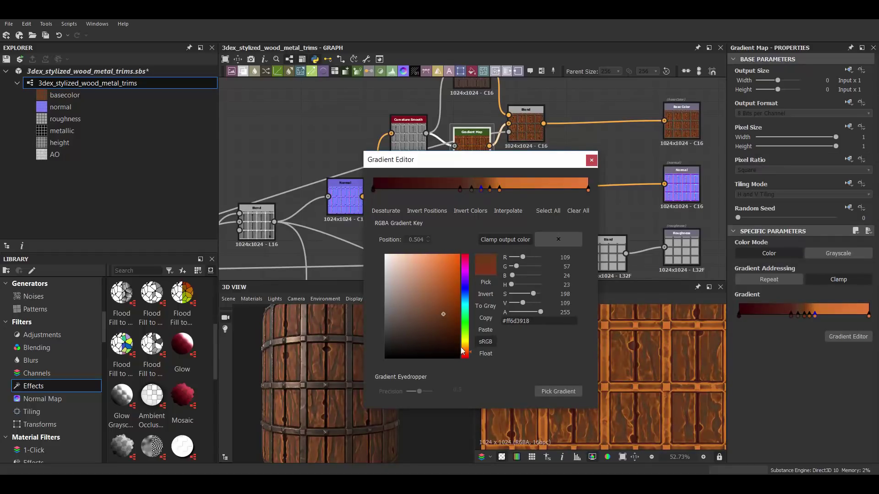
{"action": "mouse_move", "coordinate": [308, 377]}
{"action": "left_mouse_down"}
{"action": "mouse_move", "coordinate": [317, 356]}
{"action": "mouse_move", "coordinate": [402, 377]}
{"action": "mouse_move", "coordinate": [347, 363]}
{"action": "left_mouse_up"}
{"action": "scroll", "coordinate": [346, 364], "scroll_direction": "up", "scroll_amount": 2}
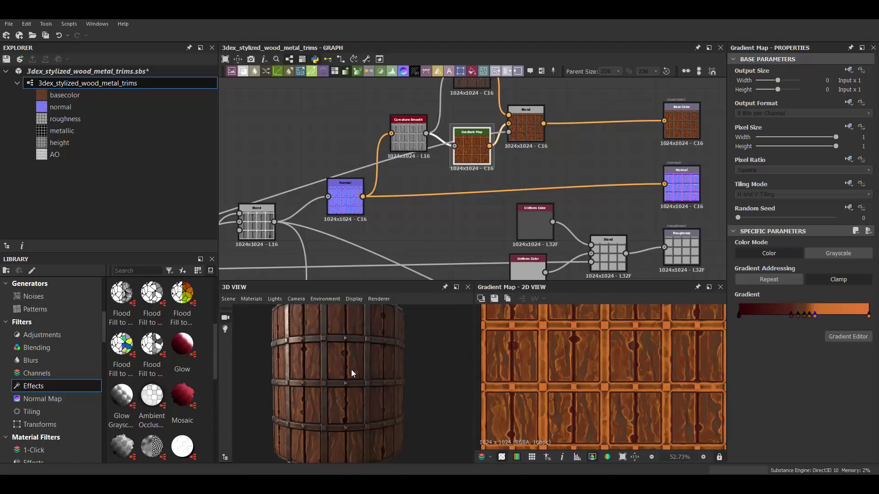
Lower the plank Histogram Range to 0.38
{"action": "mouse_move", "coordinate": [366, 196]}
{"action": "middle_mouse_down"}
{"action": "mouse_move", "coordinate": [526, 174]}
{"action": "mouse_move", "coordinate": [425, 173]}
{"action": "middle_mouse_up"}
{"action": "left_click", "coordinate": [560, 124]}
{"action": "left_click", "coordinate": [478, 151]}
{"action": "scroll", "coordinate": [785, 412], "scroll_direction": "down", "scroll_amount": 2}
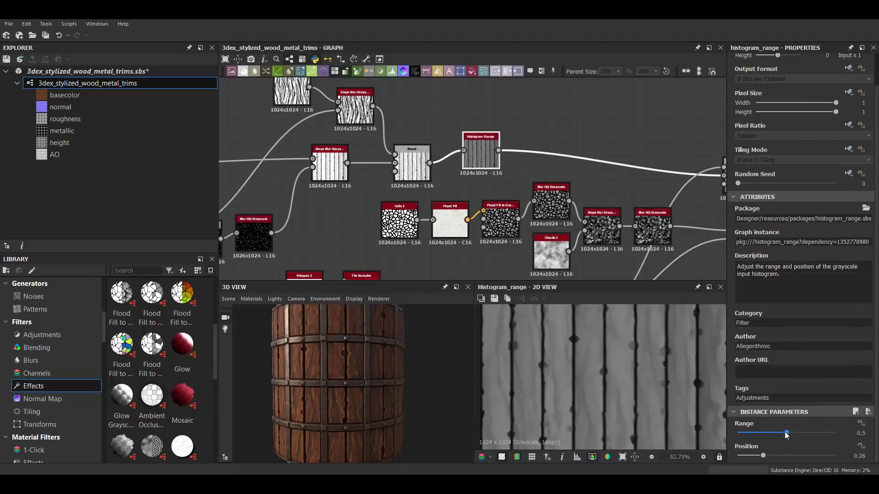
{"action": "scroll", "coordinate": [345, 355], "scroll_direction": "up", "scroll_amount": 2}
{"action": "left_click_drag", "start_coordinate": [774, 433], "coordinate": [759, 454]}
{"action": "scroll", "coordinate": [379, 364], "scroll_direction": "up", "scroll_amount": 2}
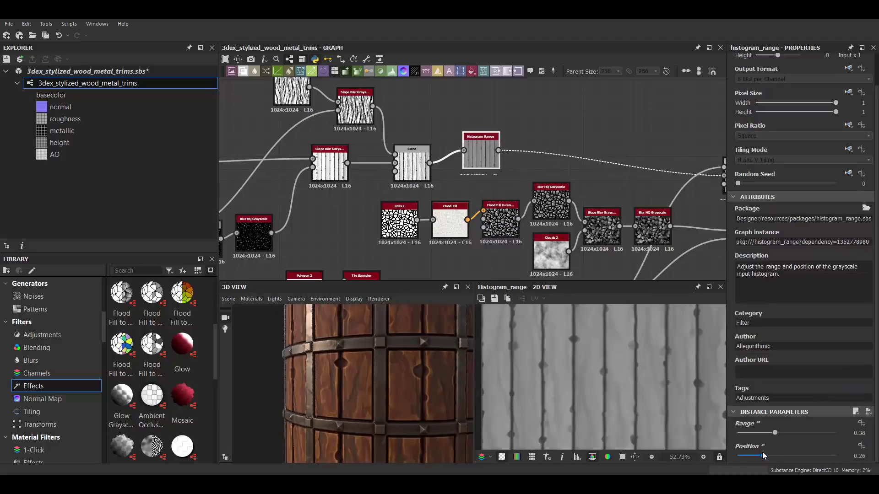
{"action": "scroll", "coordinate": [378, 371], "scroll_direction": "down", "scroll_amount": 2}
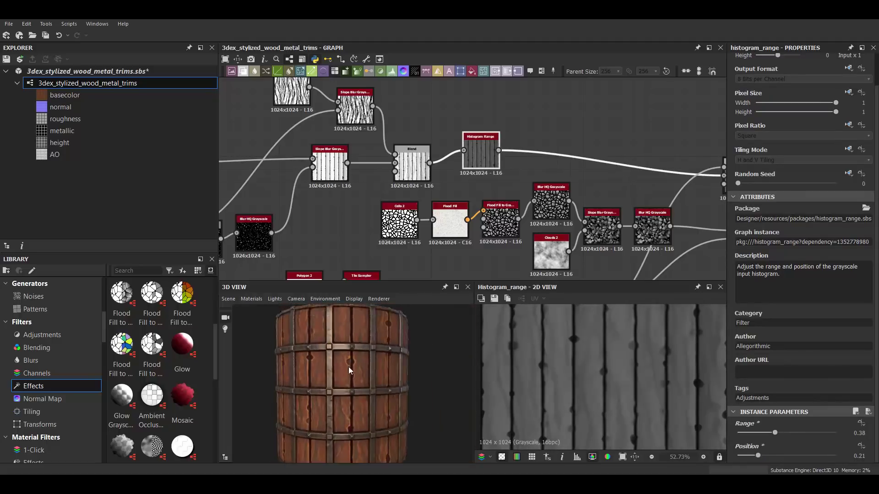
{"action": "scroll", "coordinate": [348, 366], "scroll_direction": "down", "scroll_amount": 2}
{"action": "scroll", "coordinate": [458, 183], "scroll_direction": "down", "scroll_amount": 2}
{"action": "scroll", "coordinate": [548, 182], "scroll_direction": "up", "scroll_amount": 2}
Set the top Brick Generator to 60 rows and route it through a Transformation 2D
{"action": "mouse_move", "coordinate": [548, 182]}
{"action": "middle_mouse_down"}
{"action": "mouse_move", "coordinate": [462, 150]}
{"action": "mouse_move", "coordinate": [344, 185]}
{"action": "middle_mouse_up"}
{"action": "left_click", "coordinate": [277, 165]}
{"action": "middle_click_drag", "start_coordinate": [278, 164], "coordinate": [324, 197]}
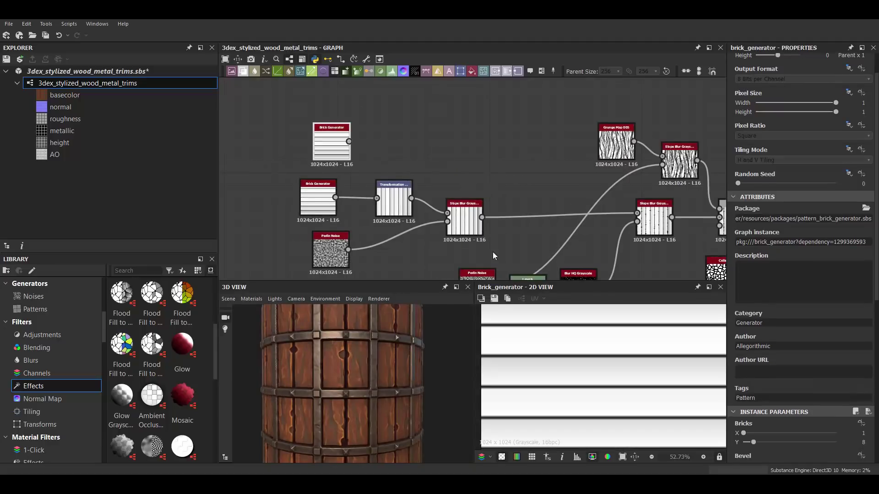
{"action": "scroll", "coordinate": [777, 275], "scroll_direction": "down", "scroll_amount": 3}
{"action": "left_click_drag", "start_coordinate": [752, 332], "coordinate": [789, 332]}
{"action": "scroll", "coordinate": [407, 202], "scroll_direction": "up", "scroll_amount": 2}
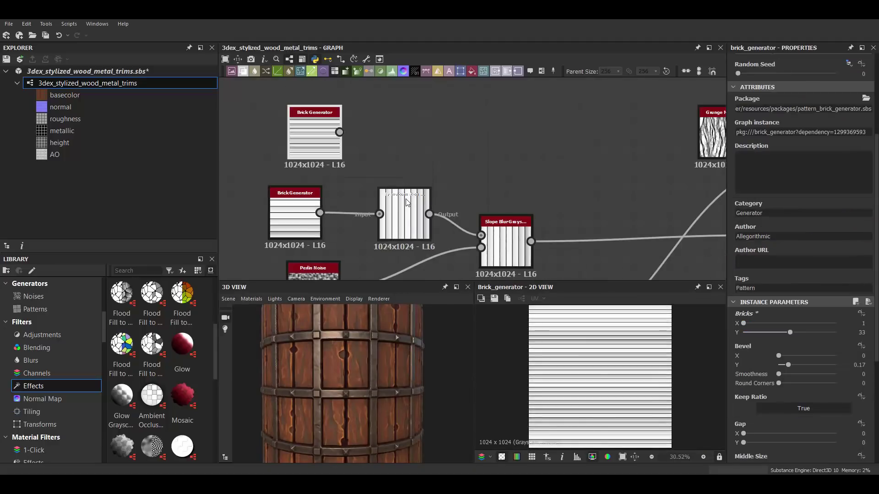
{"action": "left_click", "coordinate": [407, 202]}
{"action": "middle_click_drag", "start_coordinate": [407, 183], "coordinate": [567, 152]}
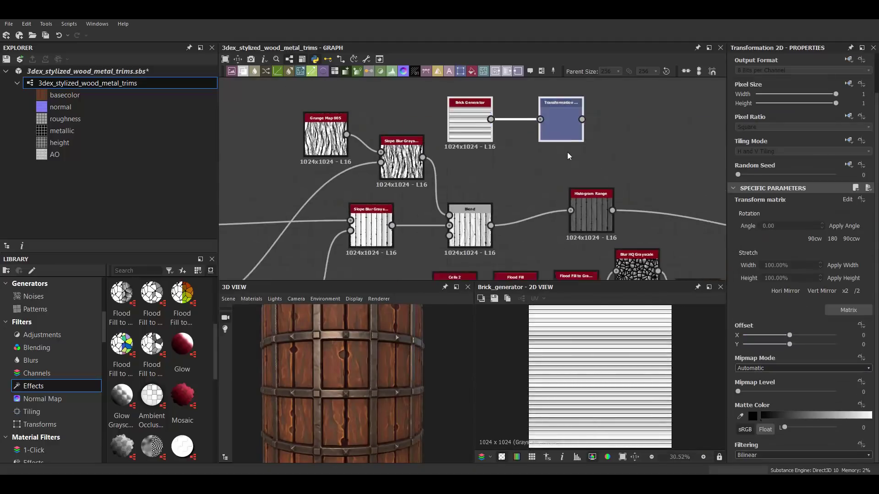
{"action": "scroll", "coordinate": [567, 156], "scroll_direction": "up", "scroll_amount": 2}
Multiply the rotated brick lines into the plank height via a low-opacity Blend
{"action": "key", "text": "space"}
{"action": "type", "text": "blend"}
{"action": "key", "text": "Return"}
{"action": "left_click_drag", "start_coordinate": [579, 84], "coordinate": [498, 211]}
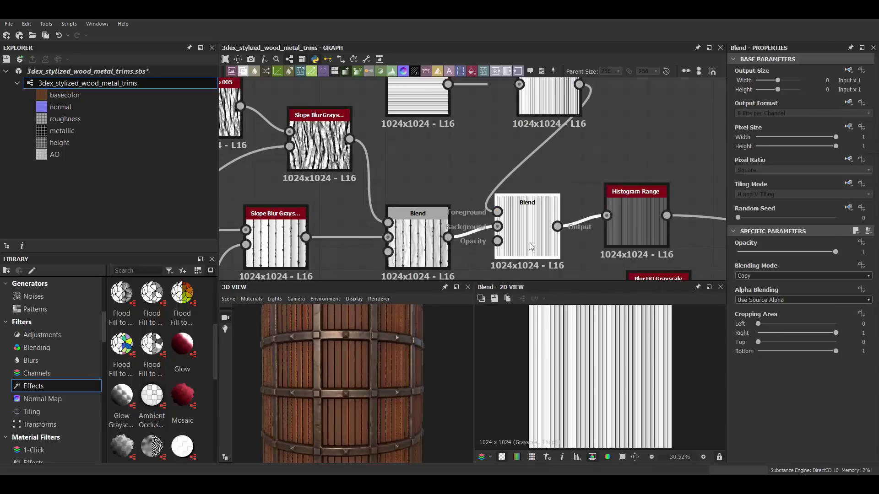
{"action": "left_click", "coordinate": [747, 306]}
{"action": "left_click_drag", "start_coordinate": [835, 252], "coordinate": [746, 253]}
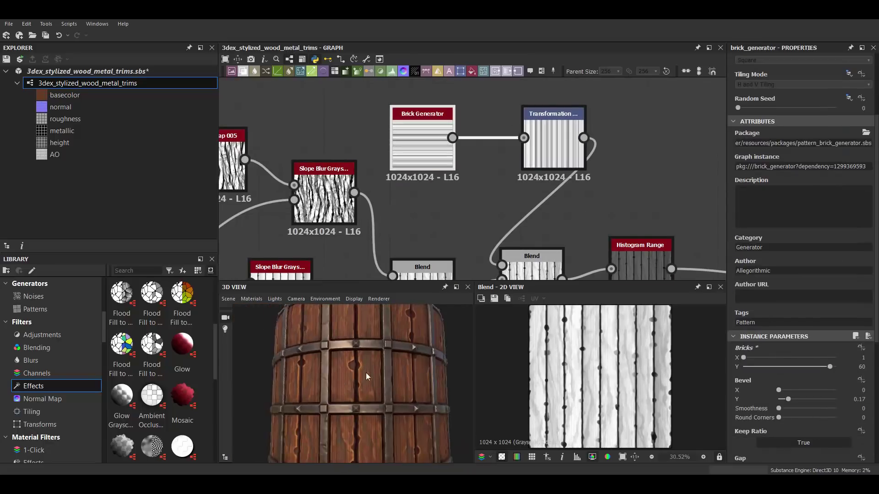
{"action": "left_click_drag", "start_coordinate": [320, 376], "coordinate": [366, 373]}
Add a Warp after Transformation 2D, driven by a new Perlin Noise, with intensity 0.12
{"action": "scroll", "coordinate": [451, 159], "scroll_direction": "down", "scroll_amount": 3}
{"action": "key", "text": "space"}
{"action": "type", "text": "war"}
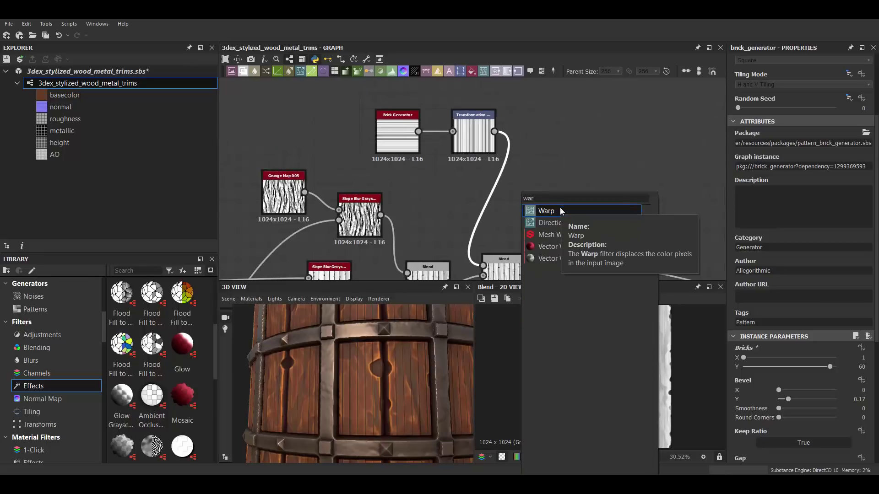
{"action": "left_click", "coordinate": [559, 210]}
{"action": "left_click_drag", "start_coordinate": [528, 167], "coordinate": [479, 196]}
{"action": "type", "text": "perlin"}
{"action": "key", "text": "Return"}
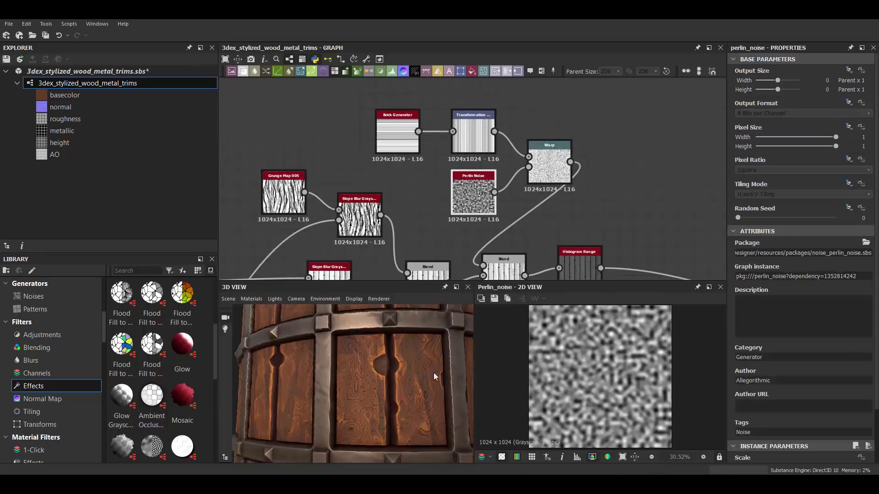
{"action": "left_click", "coordinate": [549, 162]}
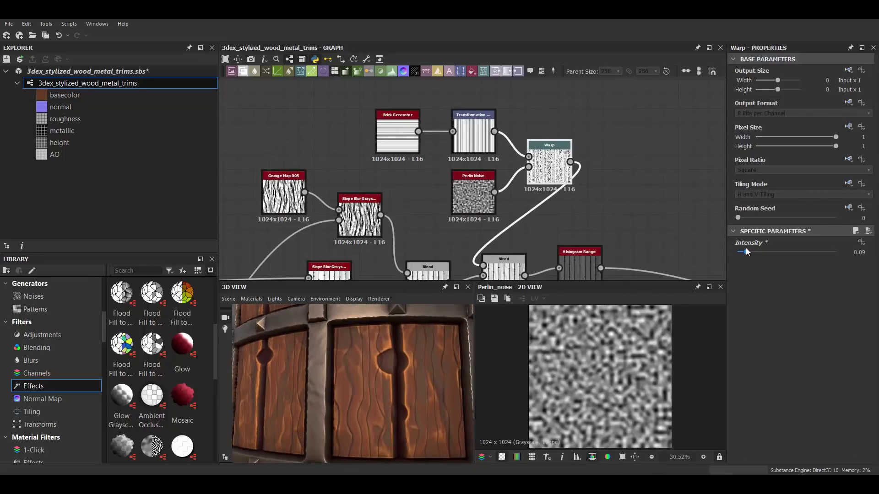
{"action": "left_click_drag", "start_coordinate": [348, 378], "coordinate": [386, 377]}
Set the Perlin Noise scale to 15
{"action": "left_click", "coordinate": [473, 192]}
{"action": "scroll", "coordinate": [769, 402], "scroll_direction": "down", "scroll_amount": 3}
{"action": "left_click", "coordinate": [779, 405]}
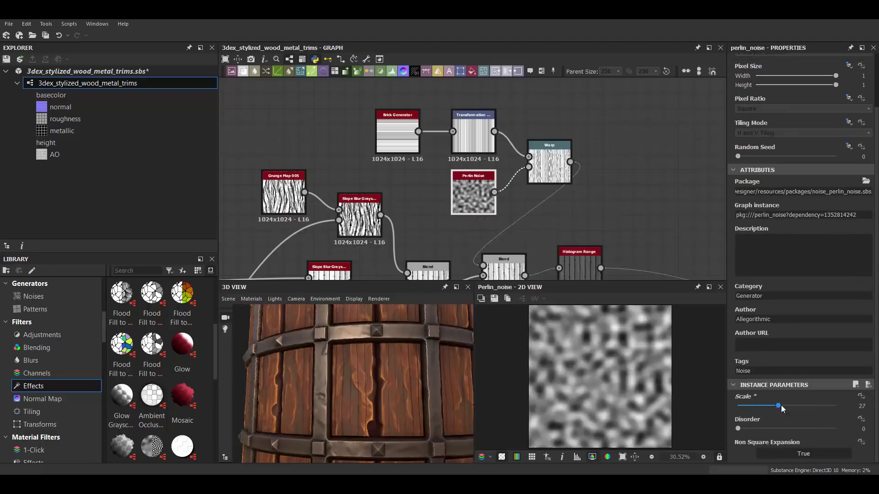
{"action": "mouse_move", "coordinate": [781, 405]}
{"action": "left_mouse_down"}
{"action": "mouse_move", "coordinate": [818, 405]}
{"action": "mouse_move", "coordinate": [759, 407]}
{"action": "left_mouse_up"}
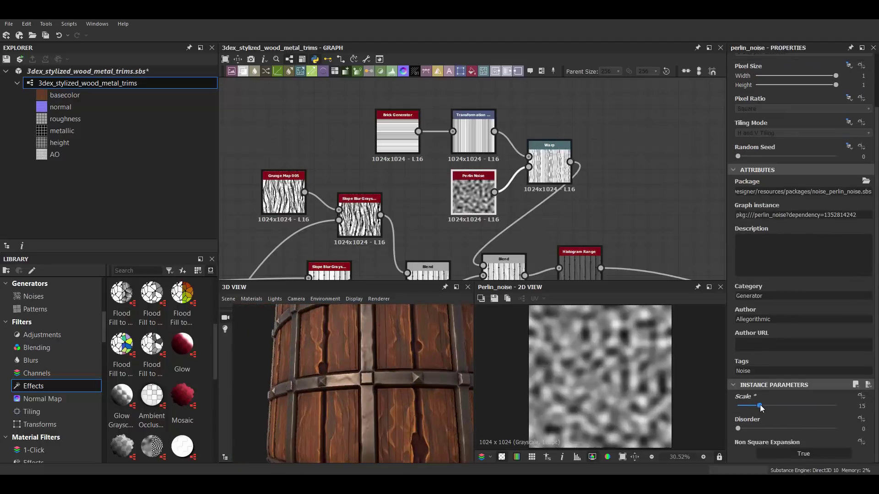
{"action": "left_click", "coordinate": [549, 164]}
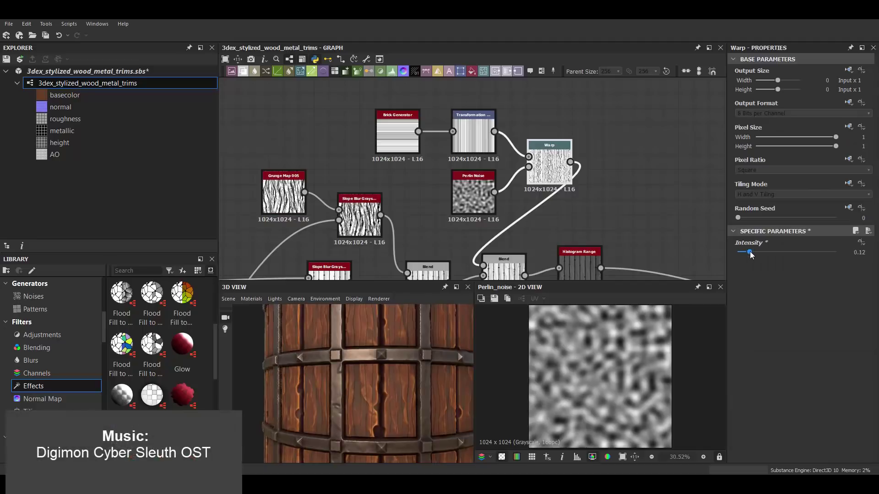
{"action": "scroll", "coordinate": [641, 220], "scroll_direction": "down", "scroll_amount": 3}
Raise the line Multiply blend opacity to 0.16
{"action": "left_click", "coordinate": [618, 226]}
{"action": "scroll", "coordinate": [722, 251], "scroll_direction": "up", "scroll_amount": 4}
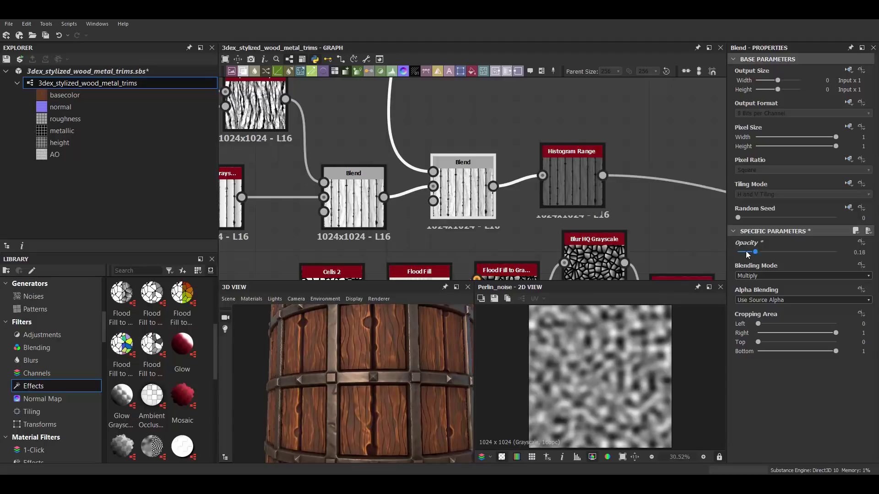
{"action": "left_click_drag", "start_coordinate": [748, 255], "coordinate": [746, 252]}
{"action": "scroll", "coordinate": [386, 364], "scroll_direction": "down", "scroll_amount": 3}
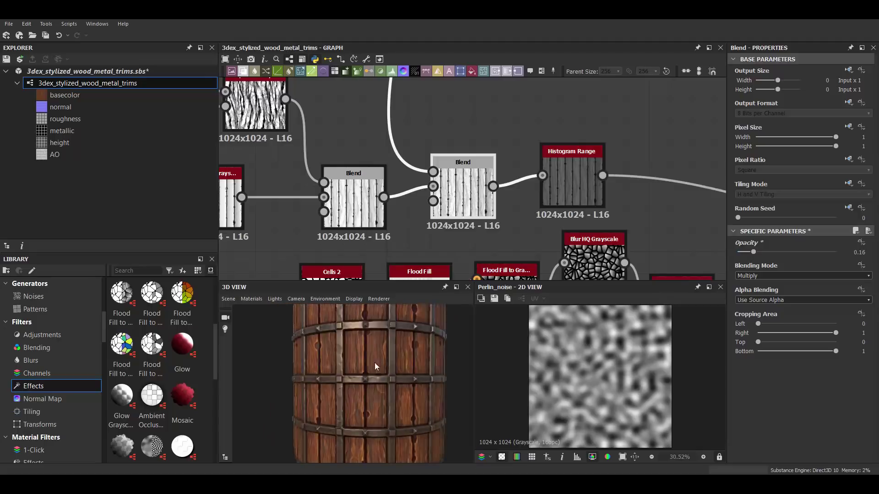
Switch the 3D preview mesh to a Plane and tilt to view the planks
{"action": "left_click", "coordinate": [228, 298]}
{"action": "left_click", "coordinate": [357, 298]}
{"action": "mouse_move", "coordinate": [359, 321]}
{"action": "left_mouse_down"}
{"action": "mouse_move", "coordinate": [392, 378]}
{"action": "mouse_move", "coordinate": [378, 362]}
{"action": "mouse_move", "coordinate": [358, 378]}
{"action": "mouse_move", "coordinate": [391, 375]}
{"action": "mouse_move", "coordinate": [439, 348]}
{"action": "left_mouse_up"}
View the base colour Blend and place the ambient occlusion node onto the height link
{"action": "scroll", "coordinate": [534, 204], "scroll_direction": "down", "scroll_amount": 3}
{"action": "double_click", "coordinate": [494, 146]}
{"action": "scroll", "coordinate": [602, 356], "scroll_direction": "up", "scroll_amount": 3}
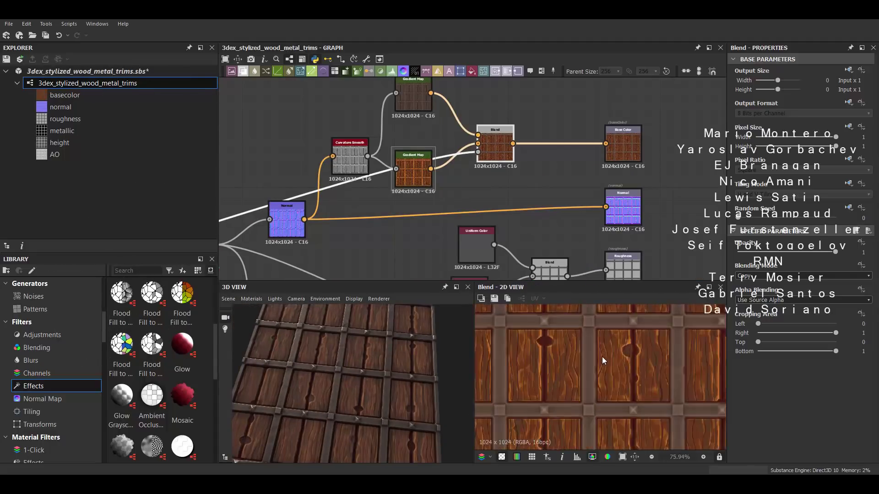
{"action": "scroll", "coordinate": [602, 356], "scroll_direction": "down", "scroll_amount": 3}
{"action": "left_click_drag", "start_coordinate": [471, 202], "coordinate": [422, 217]}
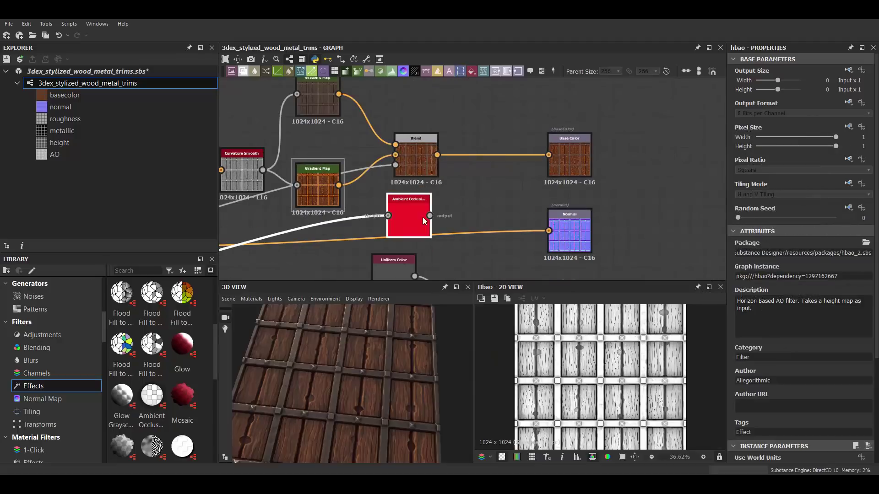
{"action": "scroll", "coordinate": [432, 179], "scroll_direction": "up", "scroll_amount": 2}
{"action": "middle_click_drag", "start_coordinate": [422, 102], "coordinate": [459, 111]}
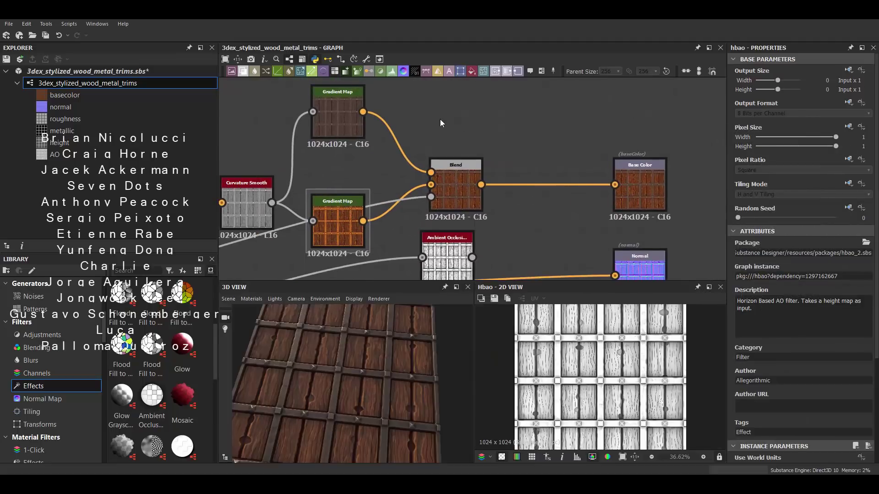
Add a Gradient Map node and start editing its gradient colours
{"action": "key", "text": "space"}
{"action": "type", "text": "g"}
{"action": "key", "text": "Return"}
{"action": "left_click", "coordinate": [848, 336]}
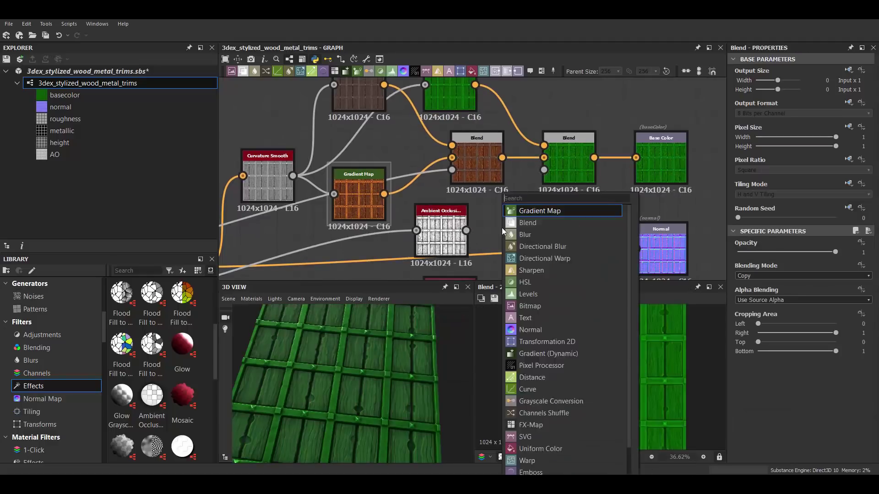
Add Levels after the ambient occlusion and drag the white input left to brighten the mask
{"action": "left_click", "coordinate": [528, 294]}
{"action": "middle_click_drag", "start_coordinate": [462, 260], "coordinate": [458, 202]}
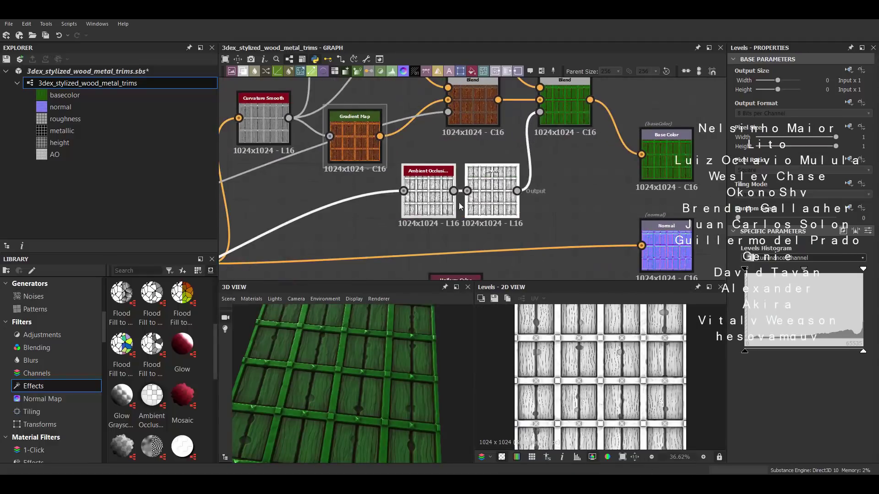
{"action": "left_click", "coordinate": [435, 202]}
{"action": "mouse_move", "coordinate": [753, 356]}
{"action": "left_mouse_down"}
{"action": "mouse_move", "coordinate": [763, 356]}
{"action": "mouse_move", "coordinate": [781, 381]}
{"action": "left_mouse_up"}
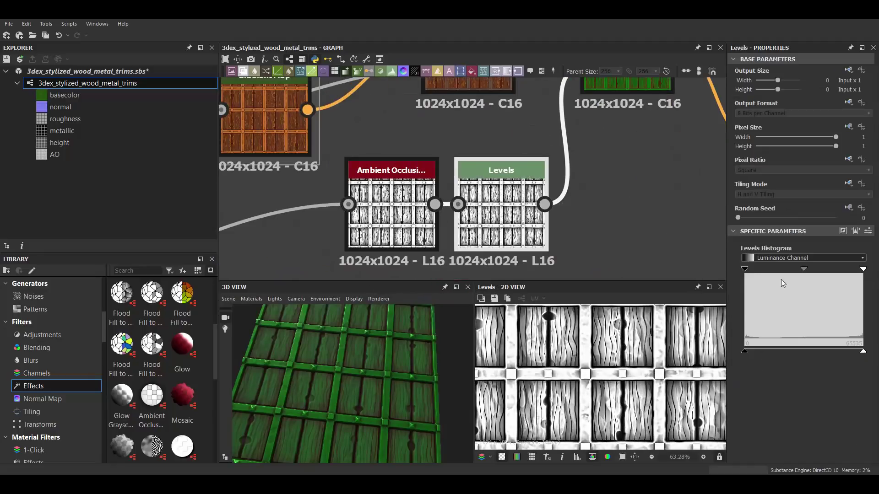
{"action": "left_click_drag", "start_coordinate": [863, 268], "coordinate": [817, 269]}
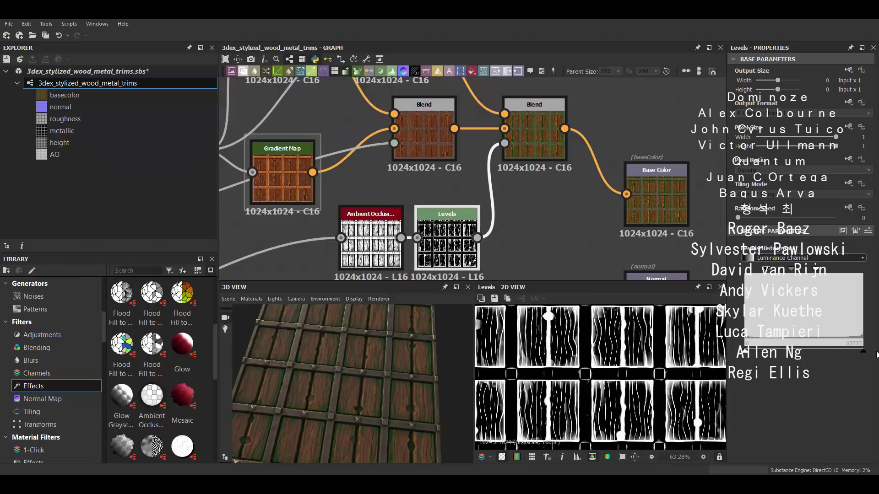
{"action": "left_click_drag", "start_coordinate": [376, 364], "coordinate": [389, 381]}
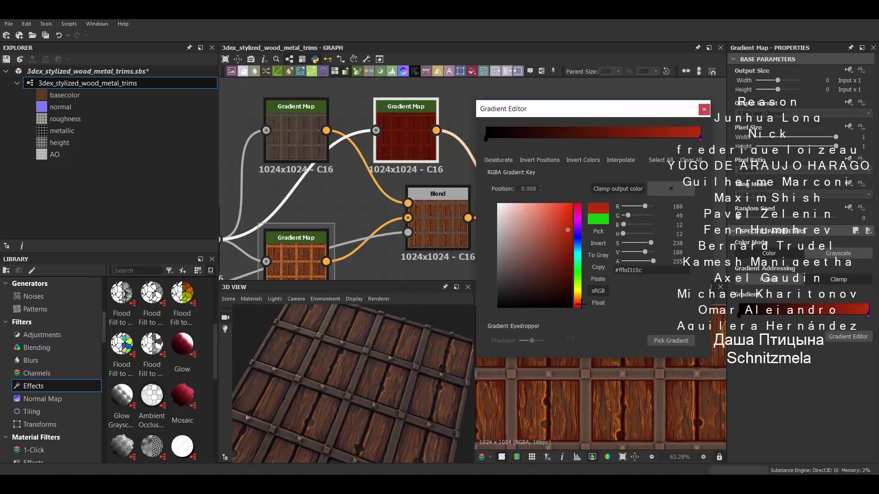
Change the gradient's colour keys to green
{"action": "left_click_drag", "start_coordinate": [373, 367], "coordinate": [357, 379]}
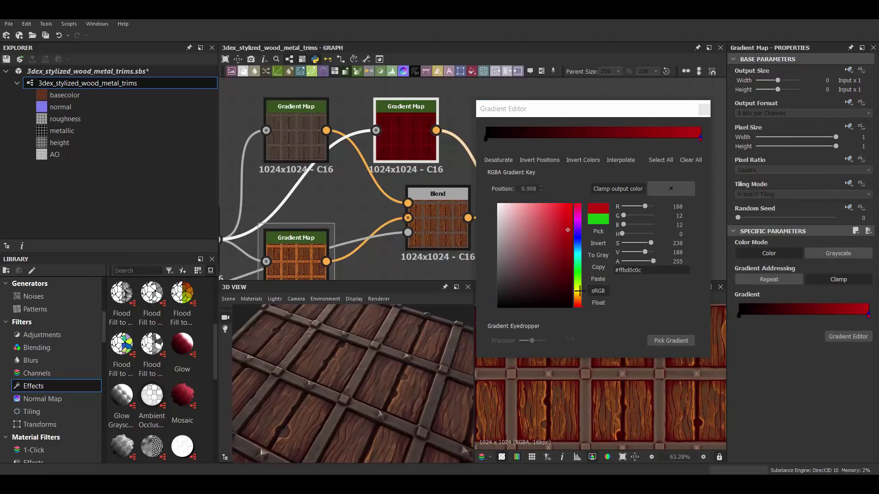
{"action": "left_click_drag", "start_coordinate": [578, 304], "coordinate": [578, 278]}
{"action": "left_click_drag", "start_coordinate": [563, 215], "coordinate": [546, 271]}
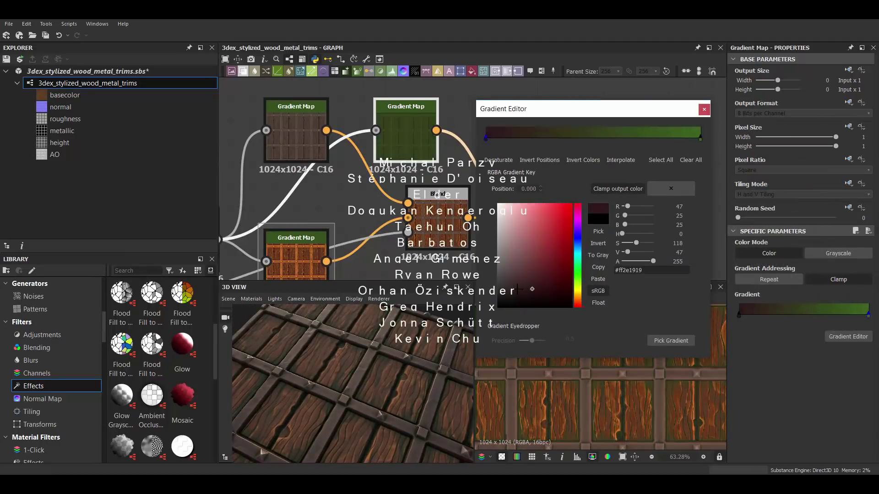
{"action": "left_click", "coordinate": [704, 109]}
Set the second base-colour Blend node's blending mode to Copy
{"action": "left_click", "coordinate": [548, 219]}
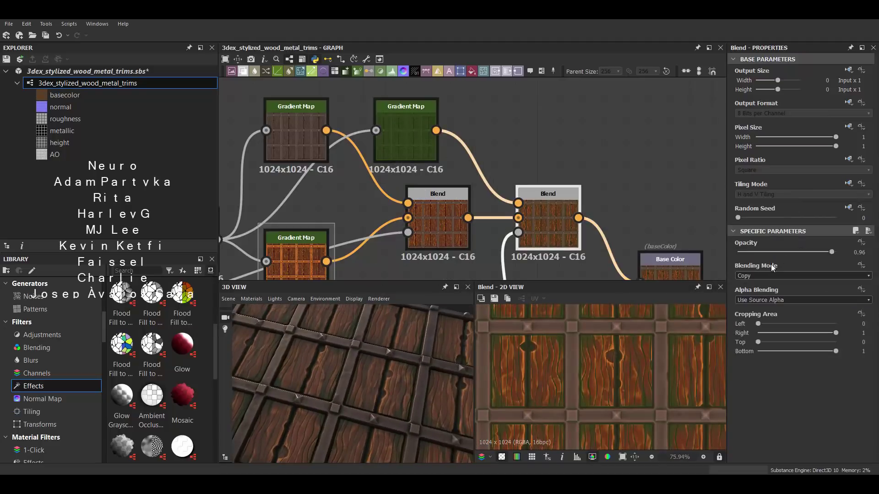
{"action": "left_click", "coordinate": [778, 275]}
{"action": "left_click", "coordinate": [759, 293]}
{"action": "key", "text": "Down"}
{"action": "key", "text": "Down"}
{"action": "key", "text": "Down"}
{"action": "key", "text": "Down"}
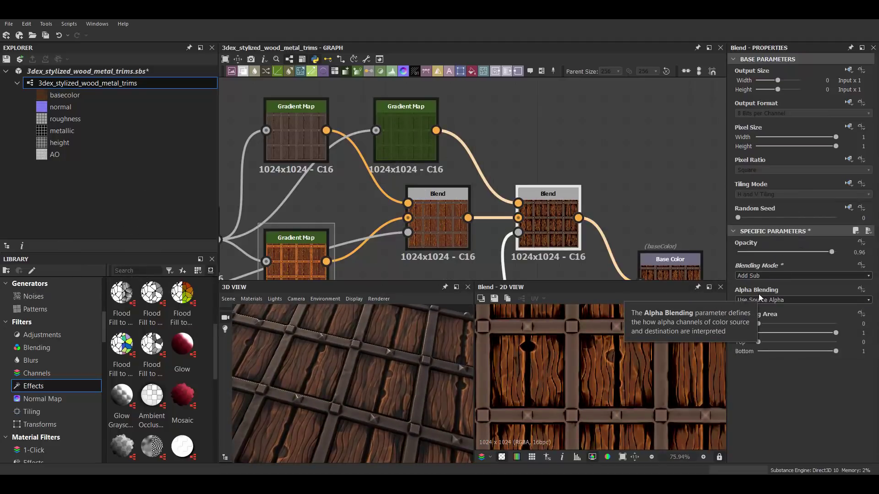
{"action": "key", "text": "Down"}
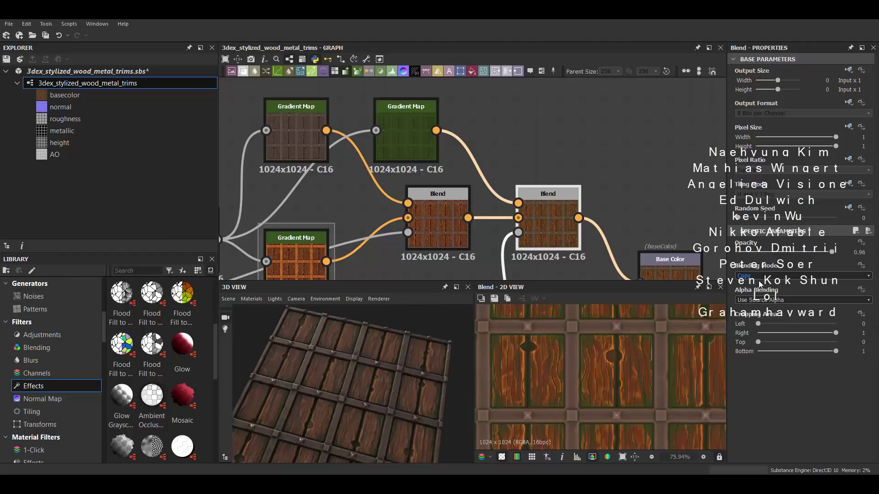
{"action": "key", "text": "Escape"}
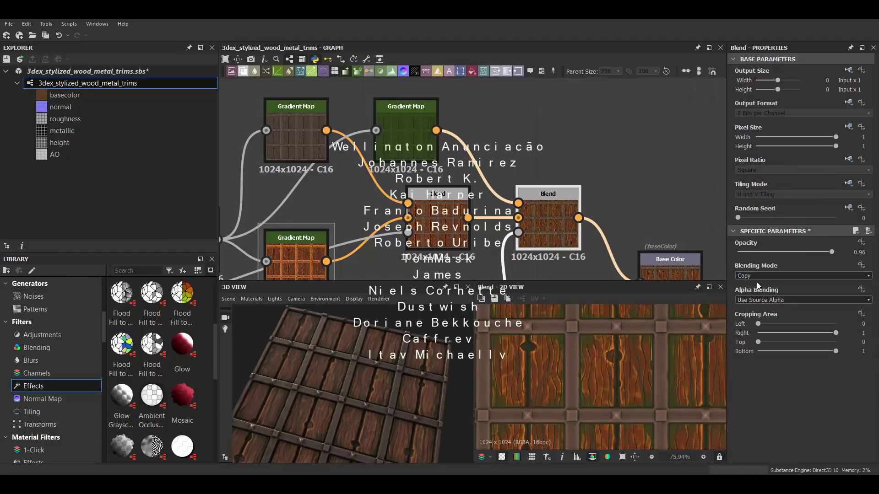
Lower the green layer's Blend opacity to 0.43
{"action": "scroll", "coordinate": [611, 362], "scroll_direction": "up", "scroll_amount": 3}
{"action": "scroll", "coordinate": [356, 390], "scroll_direction": "up", "scroll_amount": 2}
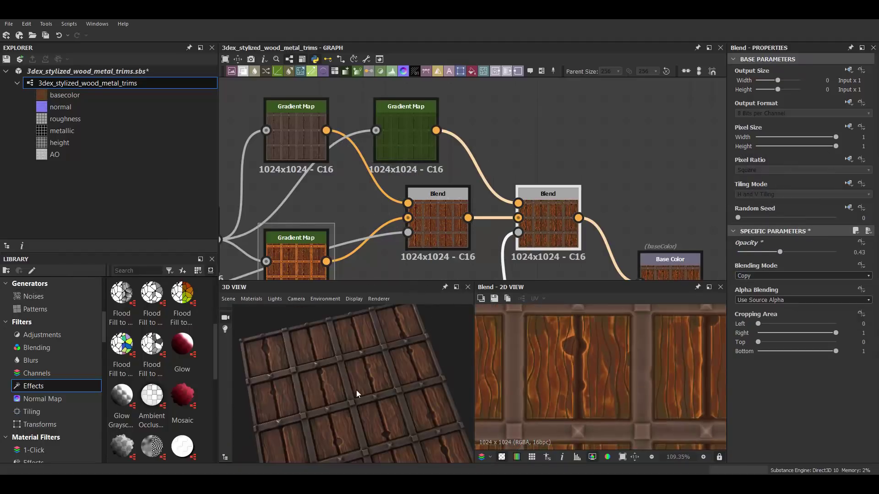
{"action": "left_click_drag", "start_coordinate": [356, 390], "coordinate": [354, 372]}
{"action": "scroll", "coordinate": [372, 378], "scroll_direction": "up", "scroll_amount": 2}
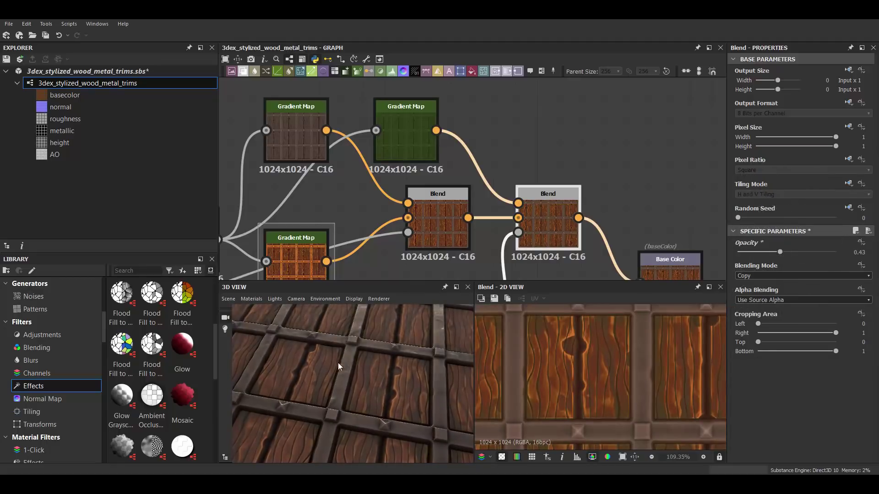
{"action": "scroll", "coordinate": [338, 364], "scroll_direction": "down", "scroll_amount": 3}
{"action": "scroll", "coordinate": [422, 177], "scroll_direction": "down", "scroll_amount": 3}
Pan to the grayscale node group and select its Screen Blend node
{"action": "middle_click_drag", "start_coordinate": [422, 177], "coordinate": [446, 177]}
{"action": "scroll", "coordinate": [446, 178], "scroll_direction": "up", "scroll_amount": 3}
{"action": "left_click", "coordinate": [517, 119]}
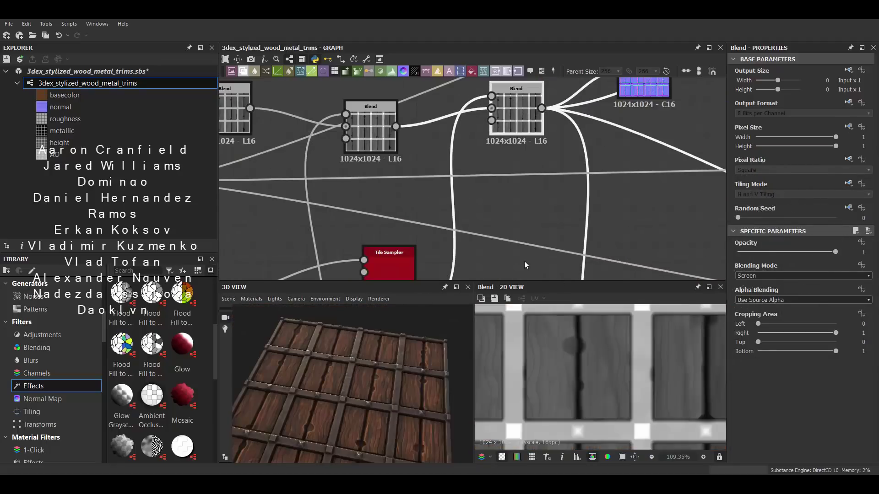
Insert a Histogram Range node on the wire, then undo it
{"action": "middle_click_drag", "start_coordinate": [525, 264], "coordinate": [552, 330]}
{"action": "key", "text": "space"}
{"action": "type", "text": "histogram"}
{"action": "key", "text": "Return"}
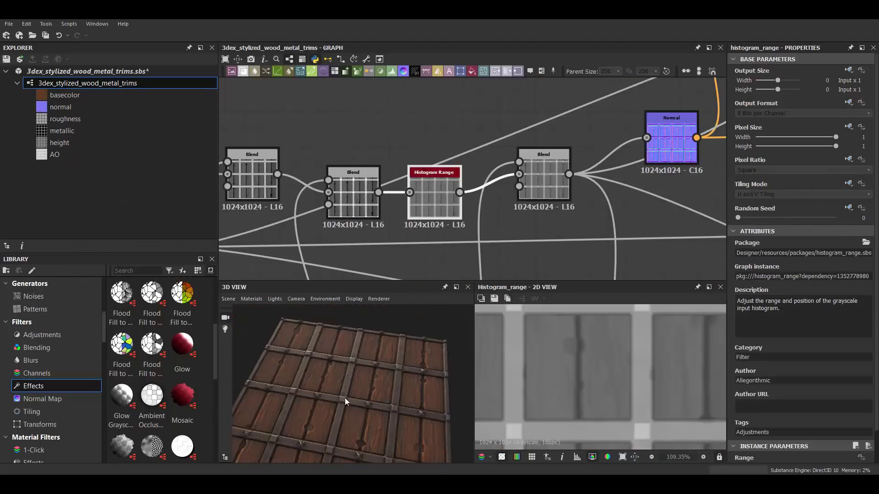
{"action": "mouse_move", "coordinate": [344, 397]}
{"action": "left_mouse_down"}
{"action": "mouse_move", "coordinate": [380, 389]}
{"action": "mouse_move", "coordinate": [433, 345]}
{"action": "mouse_move", "coordinate": [392, 341]}
{"action": "mouse_move", "coordinate": [383, 382]}
{"action": "mouse_move", "coordinate": [325, 353]}
{"action": "mouse_move", "coordinate": [381, 370]}
{"action": "left_mouse_up"}
{"action": "key", "text": "ctrl+z"}
Preview the material on a Cylinder, orbited to a front-lit angle
{"action": "left_click", "coordinate": [228, 299]}
{"action": "left_click", "coordinate": [279, 242]}
{"action": "middle_click_drag", "start_coordinate": [622, 205], "coordinate": [380, 196]}
Connect the Levels node output into the roughness Blend
{"action": "scroll", "coordinate": [381, 196], "scroll_direction": "down", "scroll_amount": 3}
{"action": "middle_click_drag", "start_coordinate": [542, 170], "coordinate": [498, 202]}
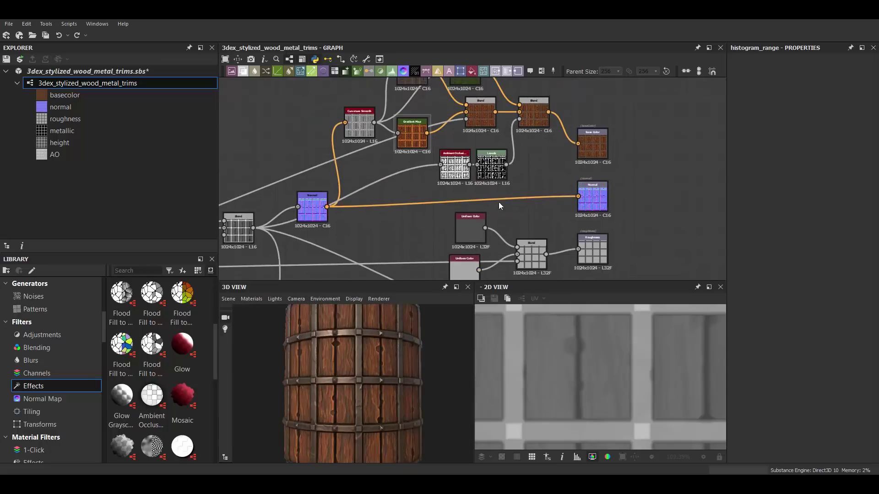
{"action": "scroll", "coordinate": [352, 384], "scroll_direction": "up", "scroll_amount": 3}
{"action": "left_click", "coordinate": [530, 128]}
{"action": "scroll", "coordinate": [535, 186], "scroll_direction": "up", "scroll_amount": 1}
{"action": "left_click", "coordinate": [319, 146]}
{"action": "middle_click_drag", "start_coordinate": [371, 243], "coordinate": [396, 189]}
{"action": "scroll", "coordinate": [397, 190], "scroll_direction": "down", "scroll_amount": 1}
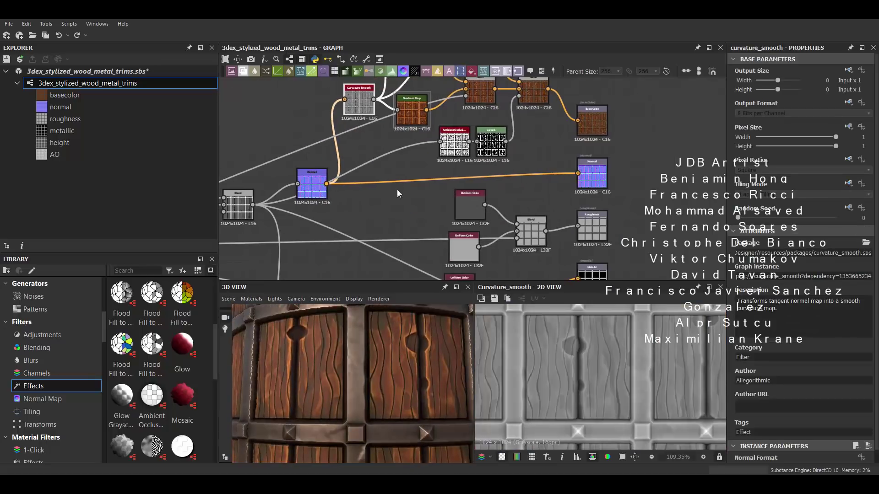
{"action": "scroll", "coordinate": [402, 207], "scroll_direction": "up", "scroll_amount": 1}
{"action": "left_click_drag", "start_coordinate": [411, 201], "coordinate": [455, 241]}
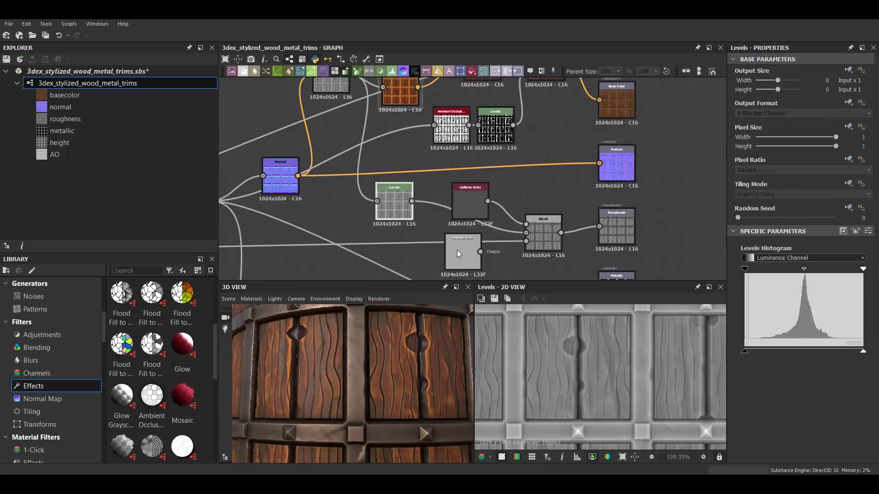
{"action": "scroll", "coordinate": [505, 235], "scroll_direction": "up", "scroll_amount": 2}
Adjust the Levels input, output and midtone handles to boost roughness contrast
{"action": "mouse_move", "coordinate": [744, 351]}
{"action": "left_mouse_down"}
{"action": "mouse_move", "coordinate": [778, 351]}
{"action": "mouse_move", "coordinate": [750, 351]}
{"action": "left_mouse_up"}
{"action": "mouse_move", "coordinate": [744, 268]}
{"action": "left_mouse_down"}
{"action": "mouse_move", "coordinate": [774, 270]}
{"action": "mouse_move", "coordinate": [745, 270]}
{"action": "left_mouse_up"}
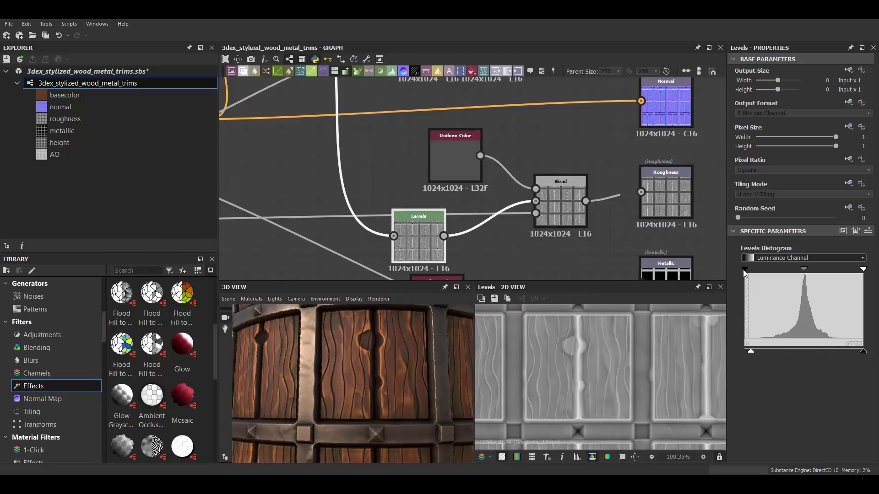
{"action": "left_click_drag", "start_coordinate": [863, 269], "coordinate": [846, 268]}
{"action": "scroll", "coordinate": [367, 367], "scroll_direction": "down", "scroll_amount": 3}
{"action": "left_click_drag", "start_coordinate": [367, 367], "coordinate": [374, 361]}
{"action": "scroll", "coordinate": [374, 361], "scroll_direction": "down", "scroll_amount": 3}
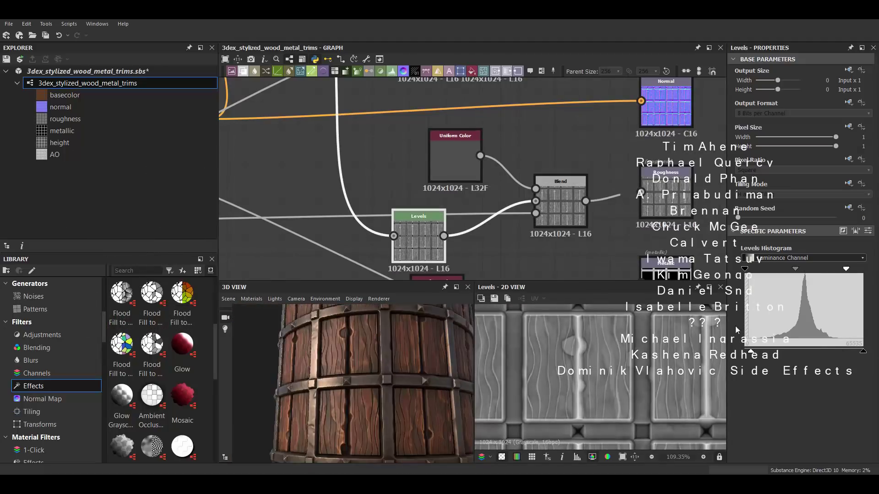
{"action": "left_click_drag", "start_coordinate": [846, 269], "coordinate": [875, 272]}
{"action": "left_click_drag", "start_coordinate": [745, 269], "coordinate": [757, 269]}
{"action": "left_click_drag", "start_coordinate": [366, 371], "coordinate": [392, 373]}
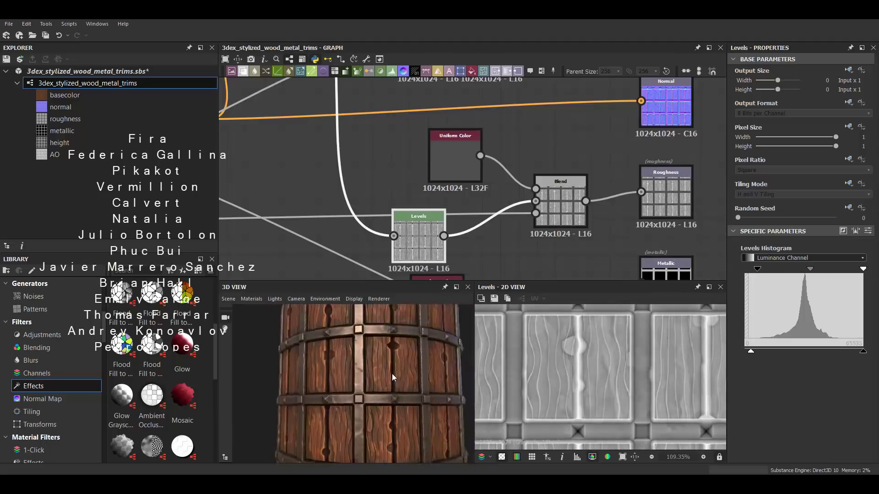
{"action": "scroll", "coordinate": [421, 375], "scroll_direction": "up", "scroll_amount": 2}
{"action": "scroll", "coordinate": [373, 378], "scroll_direction": "down", "scroll_amount": 2}
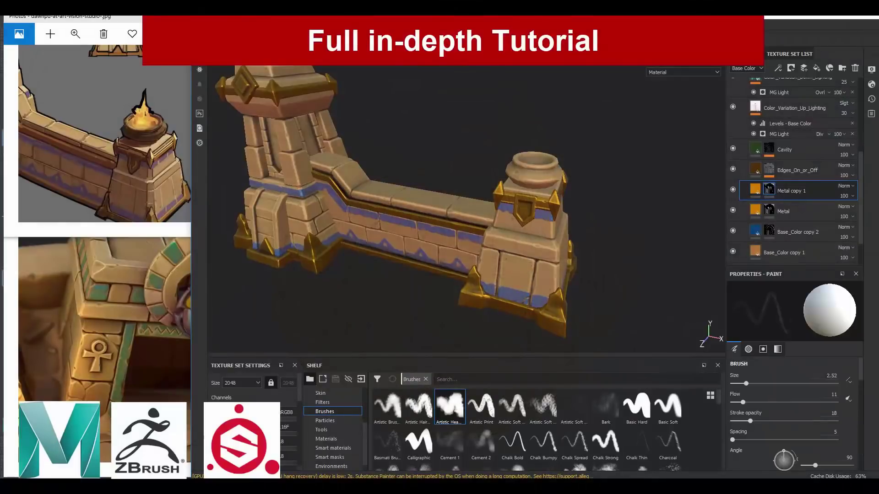
Set the pot fill layer's Base Color to dark brown
{"action": "left_click", "coordinate": [790, 339]}
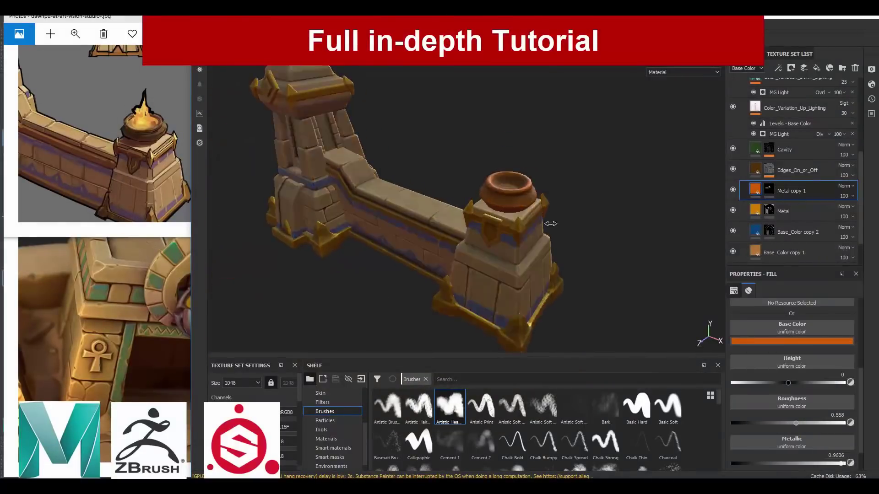
{"action": "scroll", "coordinate": [495, 202], "scroll_direction": "up", "scroll_amount": 5}
{"action": "scroll", "coordinate": [792, 389], "scroll_direction": "down", "scroll_amount": 1}
{"action": "left_click", "coordinate": [788, 307]}
{"action": "left_click_drag", "start_coordinate": [810, 353], "coordinate": [823, 375]}
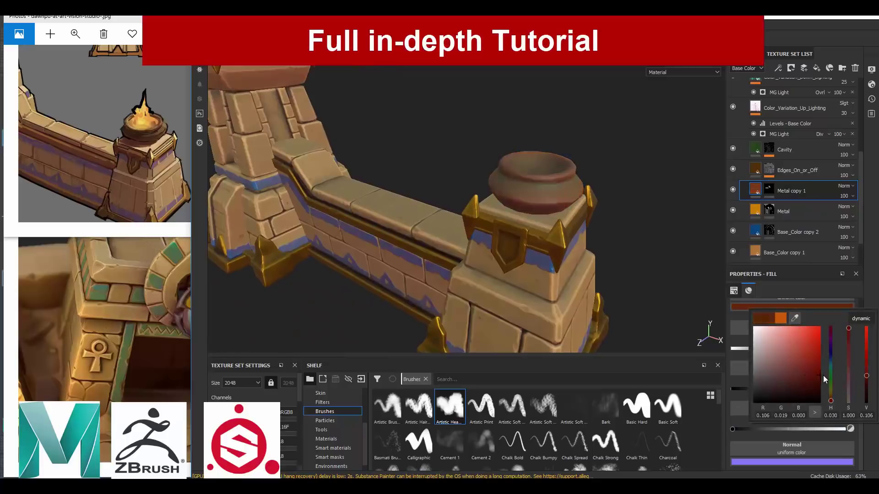
Raise the pot's roughness to 0.792 and switch the reference photo
{"action": "scroll", "coordinate": [458, 206], "scroll_direction": "down", "scroll_amount": 5}
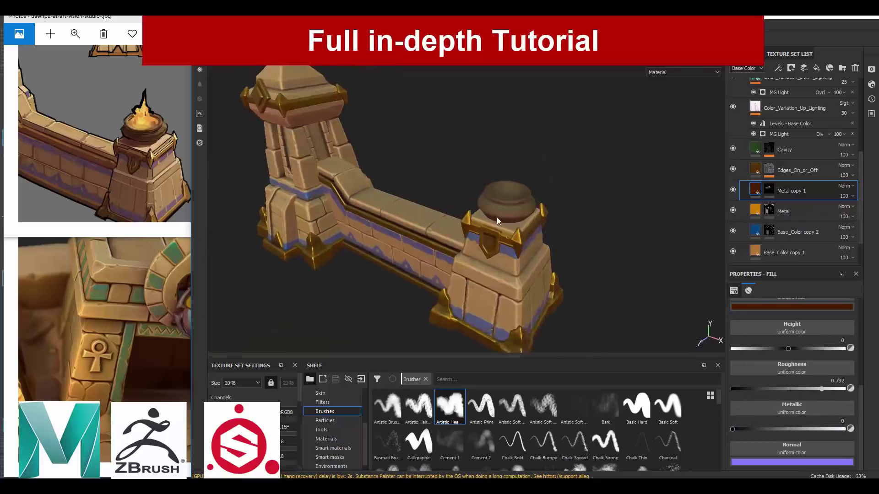
{"action": "left_click_drag", "start_coordinate": [412, 206], "coordinate": [504, 206], "text": "alt"}
{"action": "left_click", "coordinate": [102, 161]}
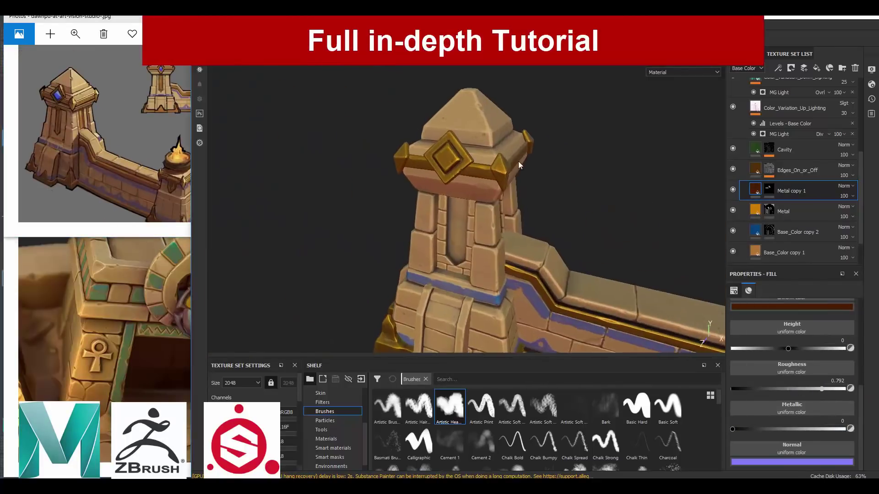